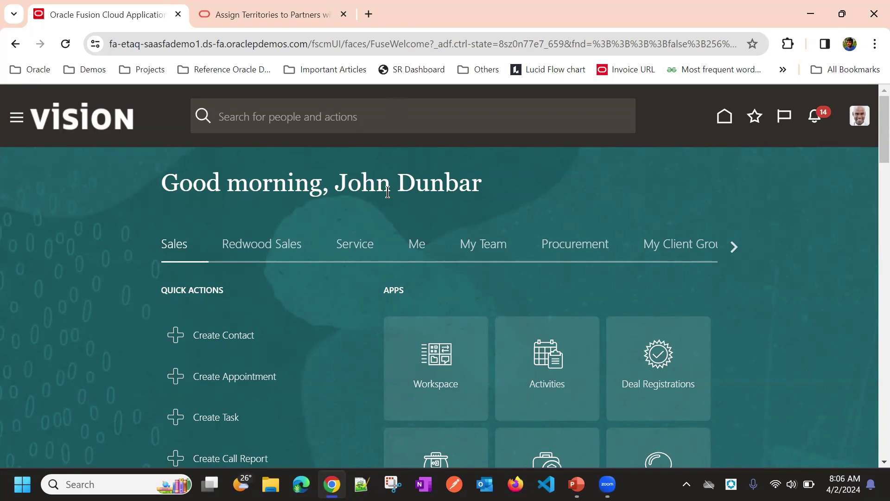
- Open the Territories app from the Sales apps on the home page
scroll(188, 146, down, 3)
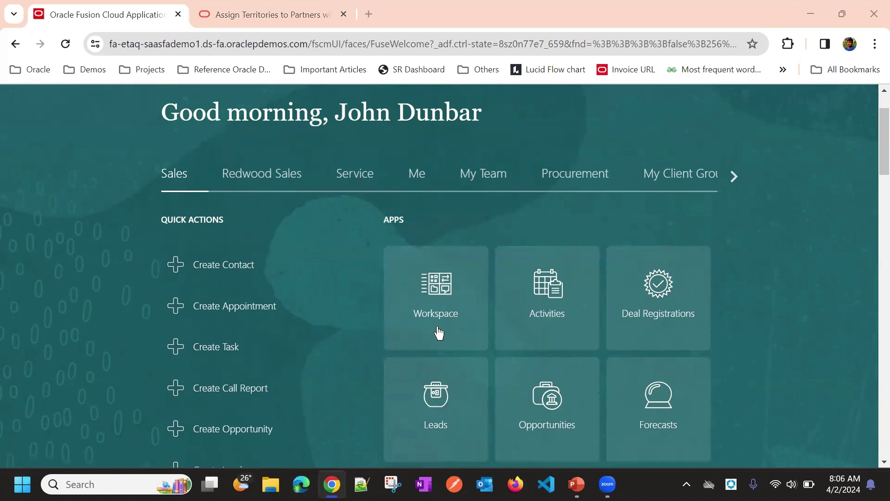
scroll(458, 331, down, 5)
scroll(468, 332, down, 2)
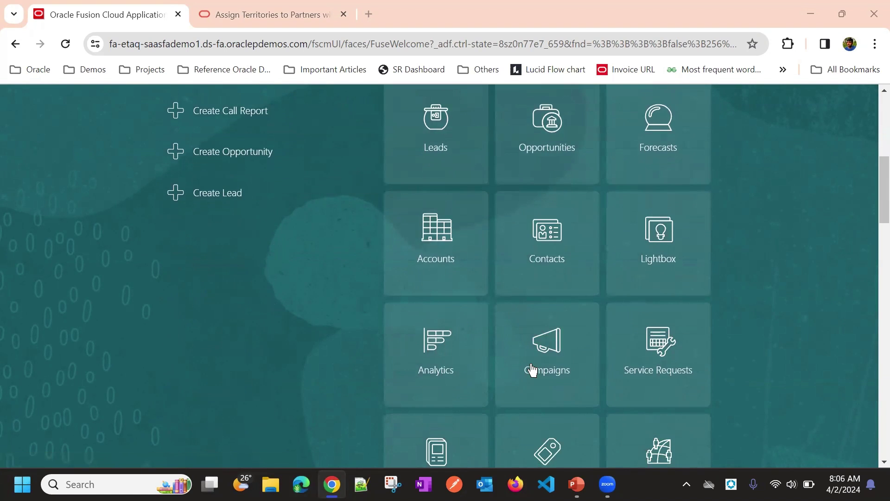
scroll(564, 358, down, 5)
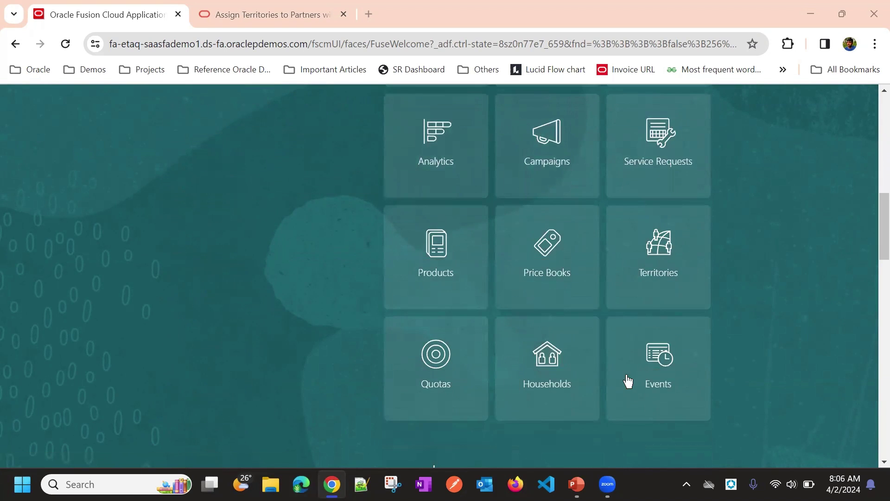
scroll(642, 360, up, 3)
click(644, 359)
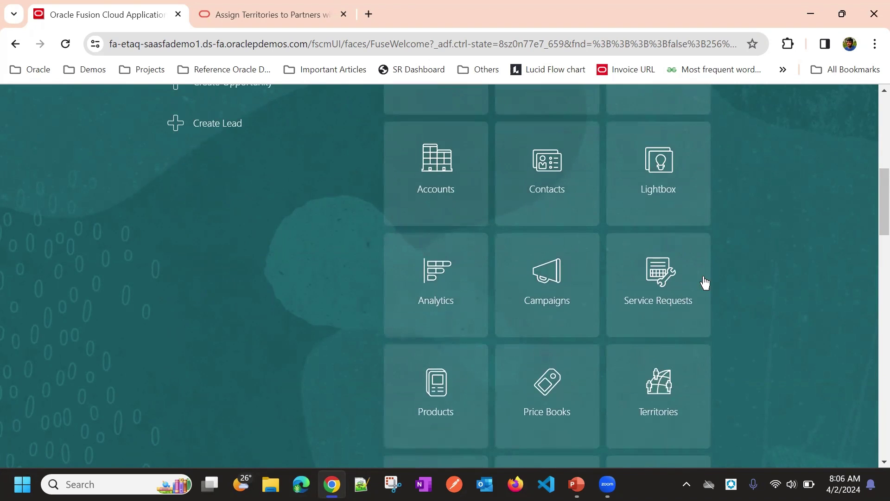
scroll(750, 250, up, 4)
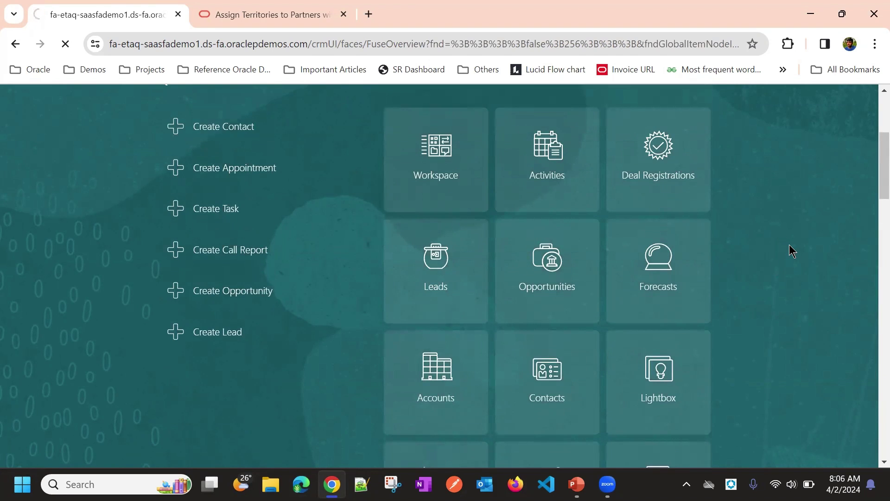
scroll(783, 241, up, 1)
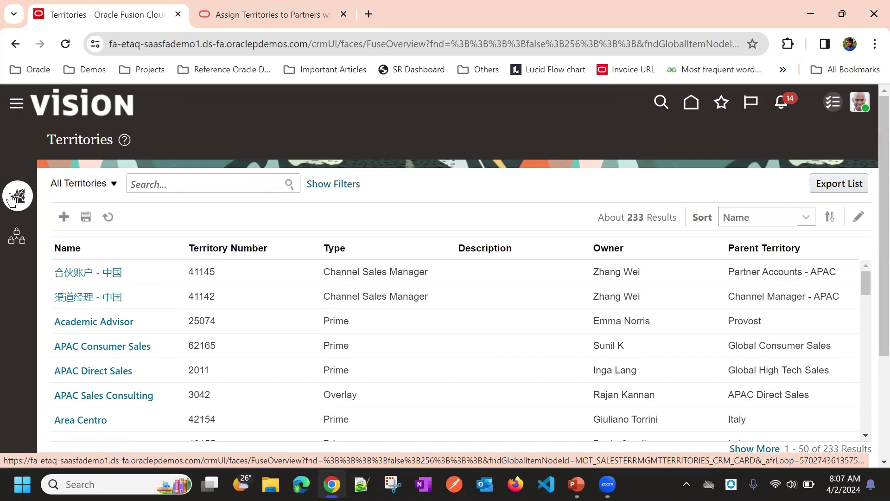
- Open the active territories hierarchy, expand Global Consumer Sales and APAC Consumer Sales, and select China Consumer Sales
click(17, 239)
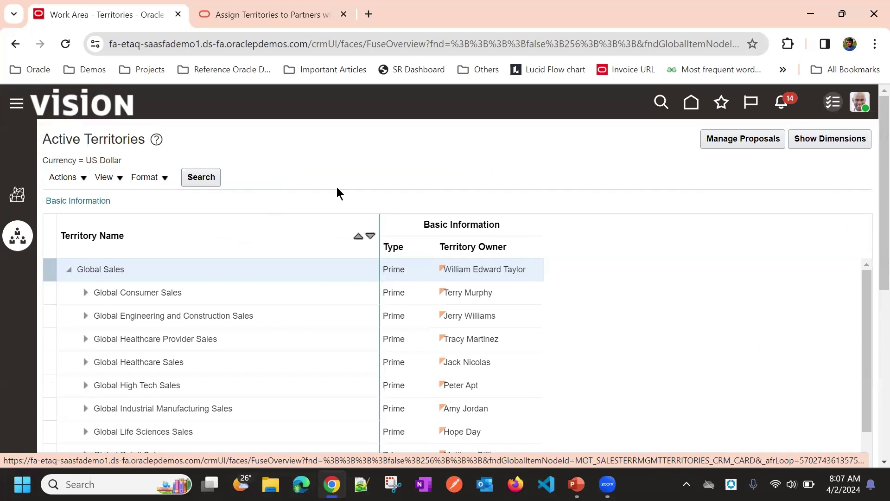
scroll(274, 179, down, 3)
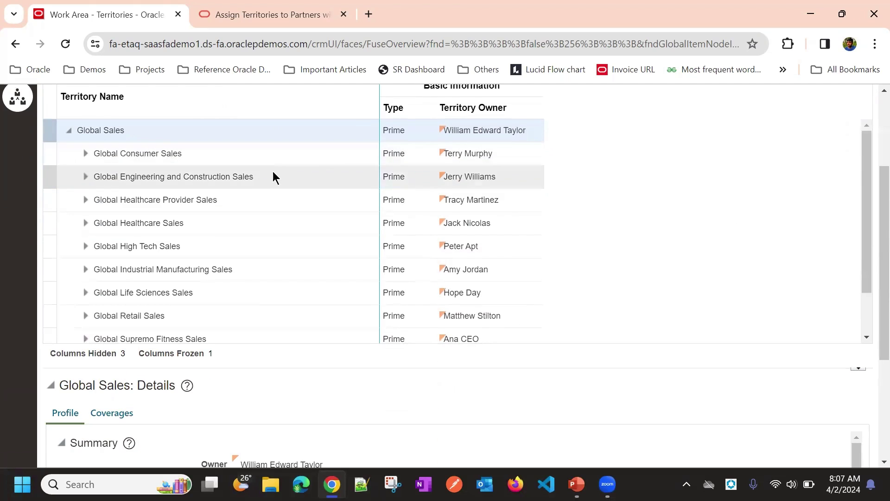
click(85, 153)
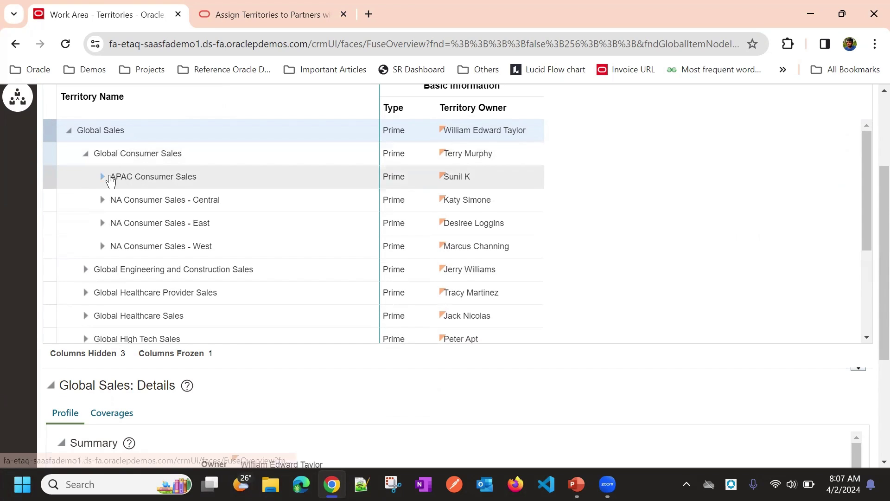
click(107, 177)
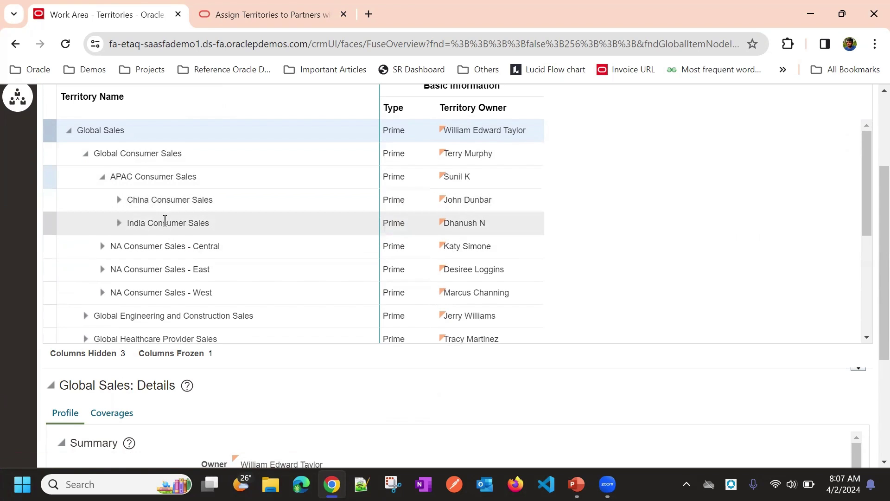
scroll(165, 221, up, 3)
click(205, 340)
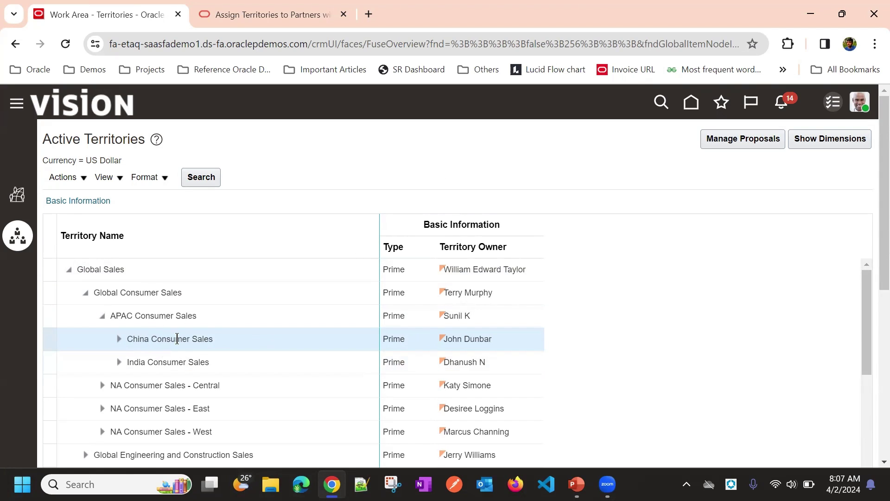
- Create a territory proposal named "Opty and Account Assignmnet Changes" and open it for viewing
click(772, 139)
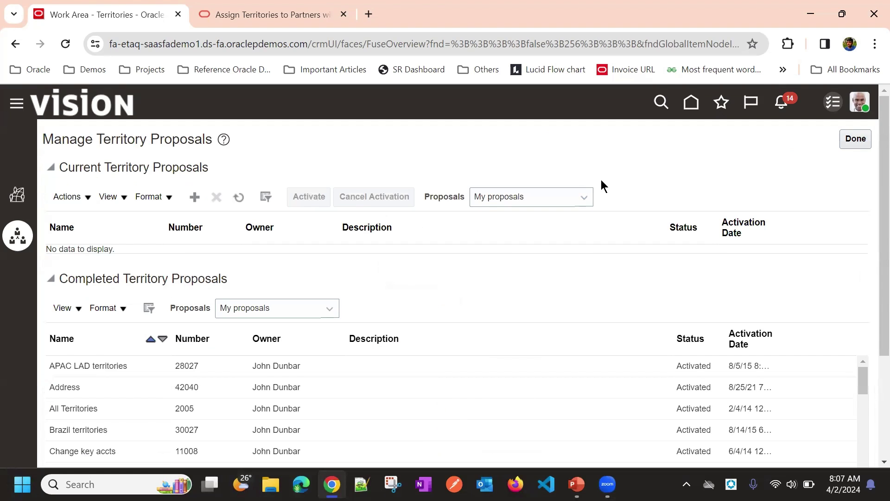
click(191, 200)
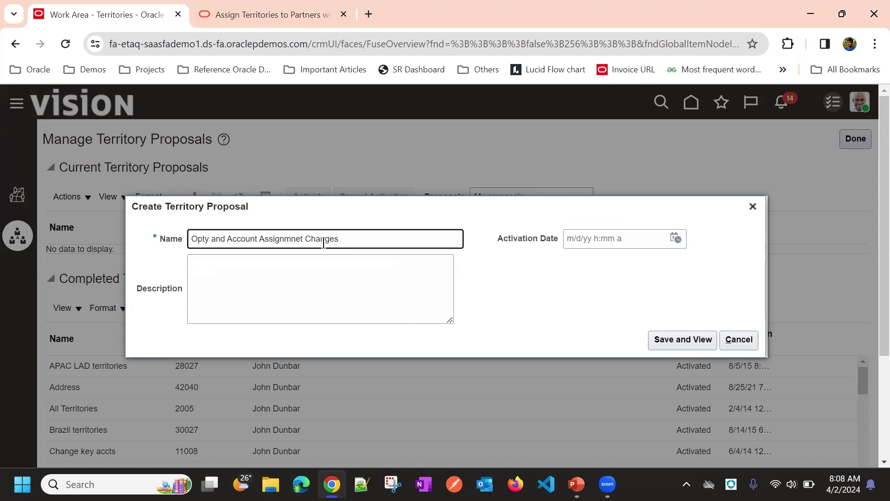
click(667, 339)
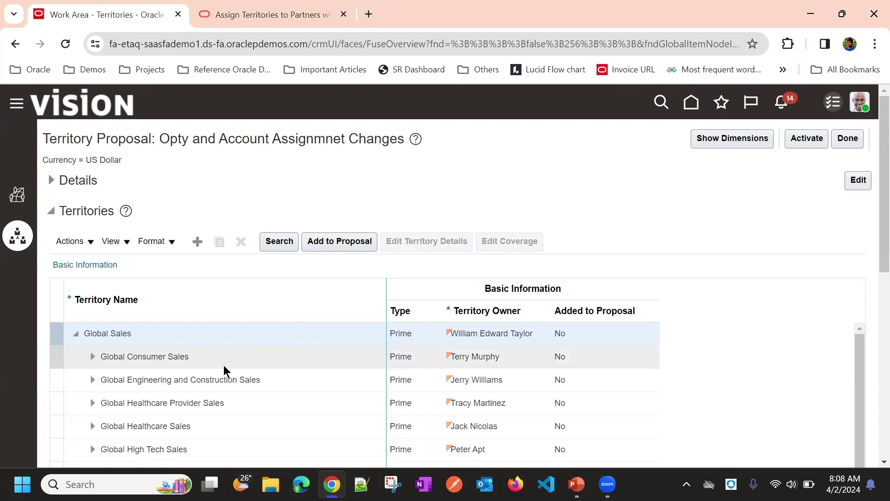
- Expand Global Consumer Sales and APAC Consumer Sales in the proposal's territories and add China Consumer Sales to the proposal
click(91, 358)
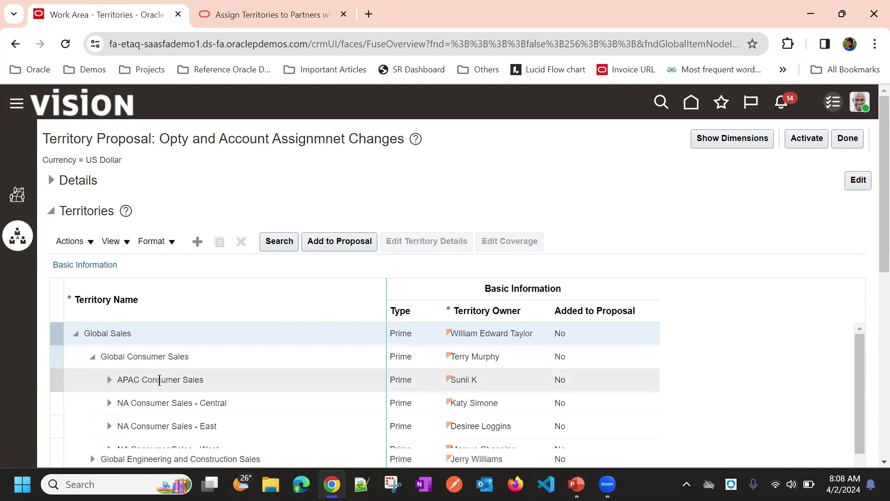
click(109, 380)
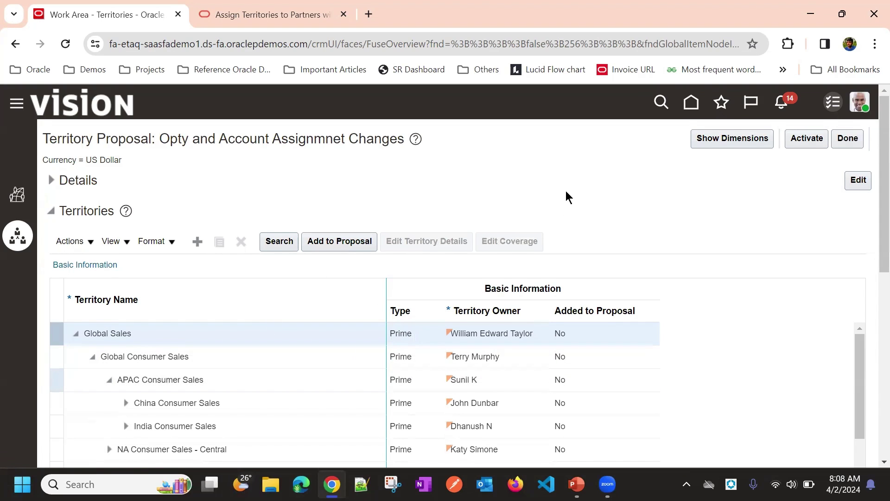
scroll(566, 194, down, 3)
click(209, 262)
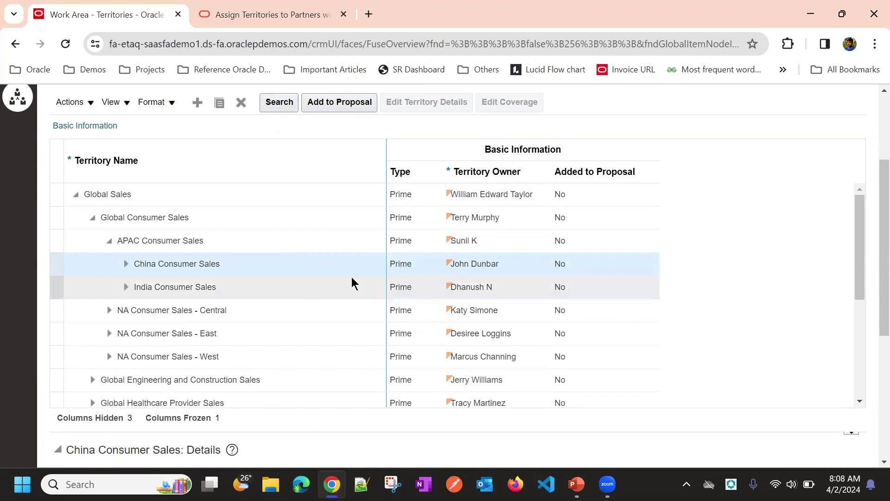
click(350, 100)
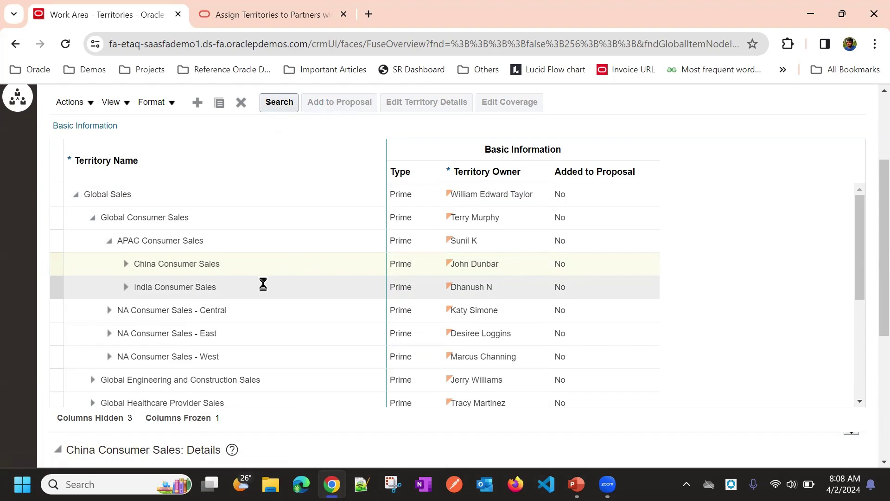
- Add the India Consumer Sales territory to the proposal
click(226, 218)
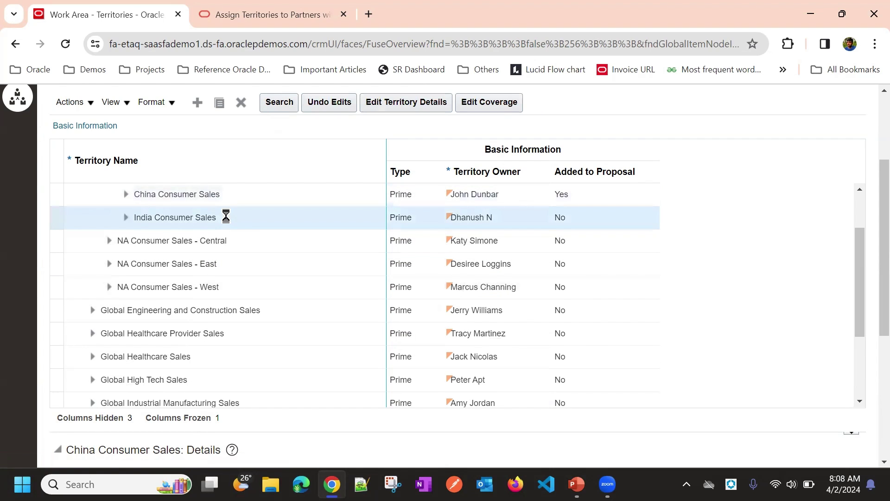
click(354, 105)
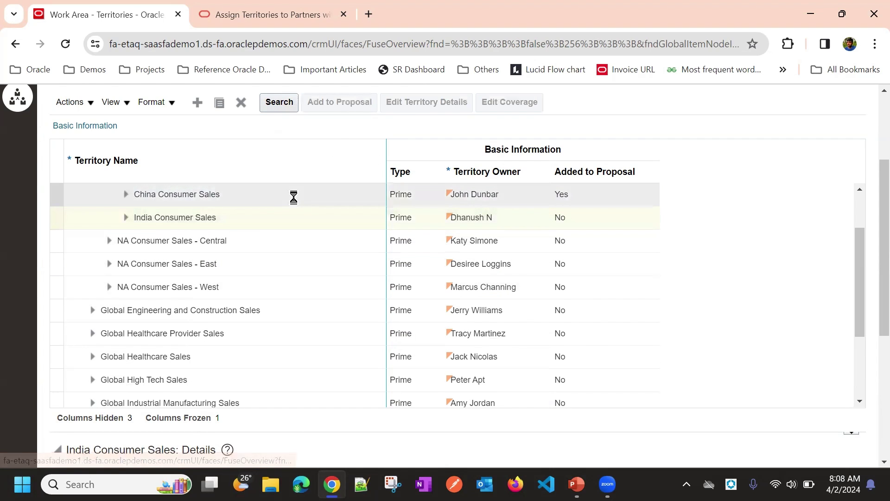
scroll(638, 134, up, 1)
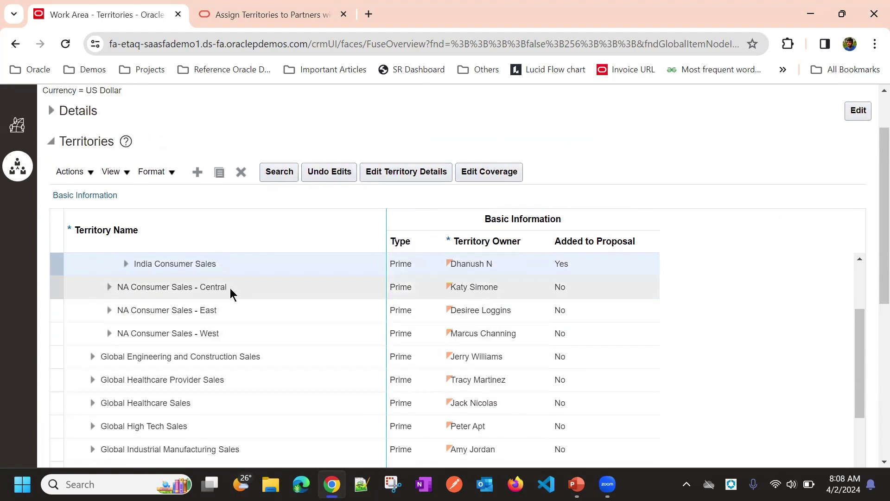
scroll(241, 302, up, 1)
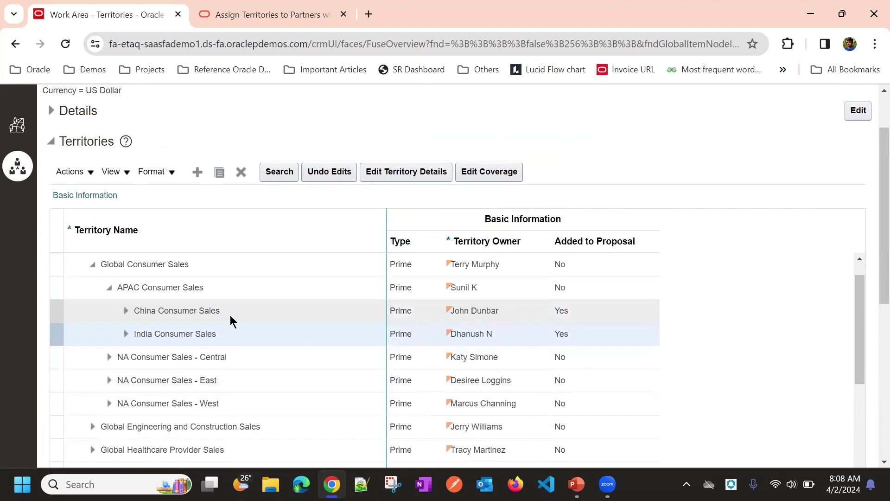
- Examine which dimensions are available in the coverage of China Consumer Sales, then close the coverage without changes
click(230, 320)
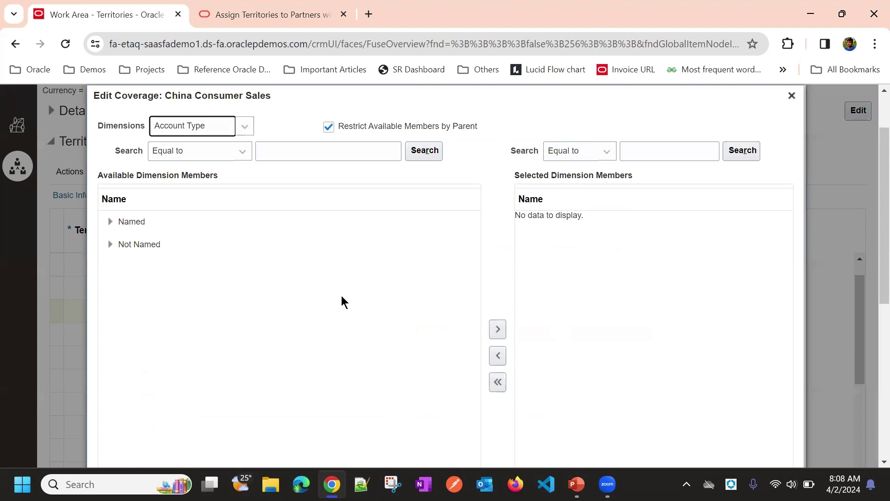
click(239, 126)
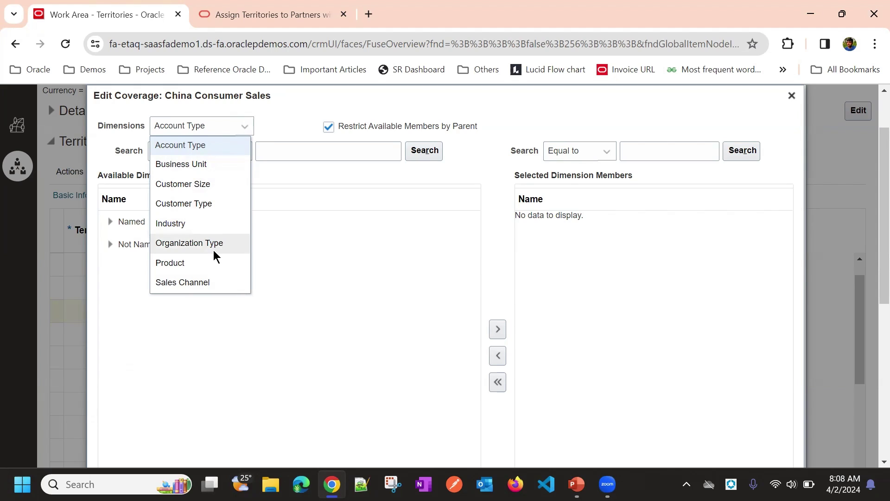
click(310, 100)
click(209, 140)
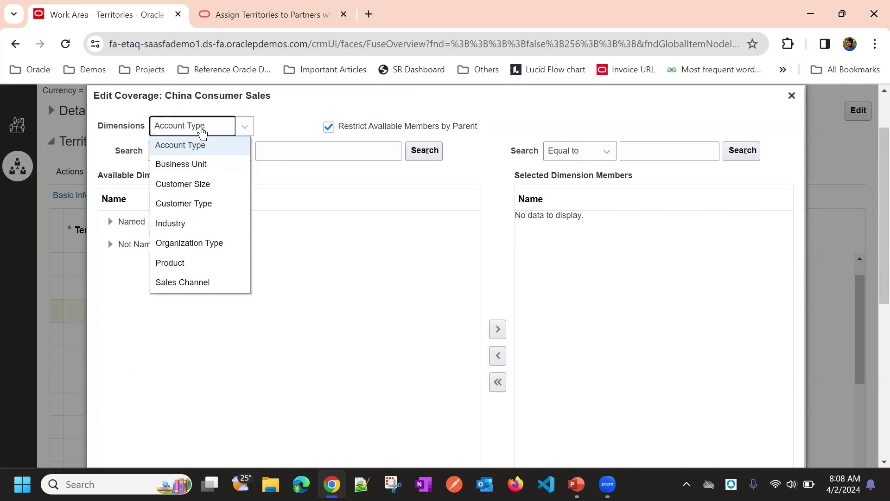
click(562, 112)
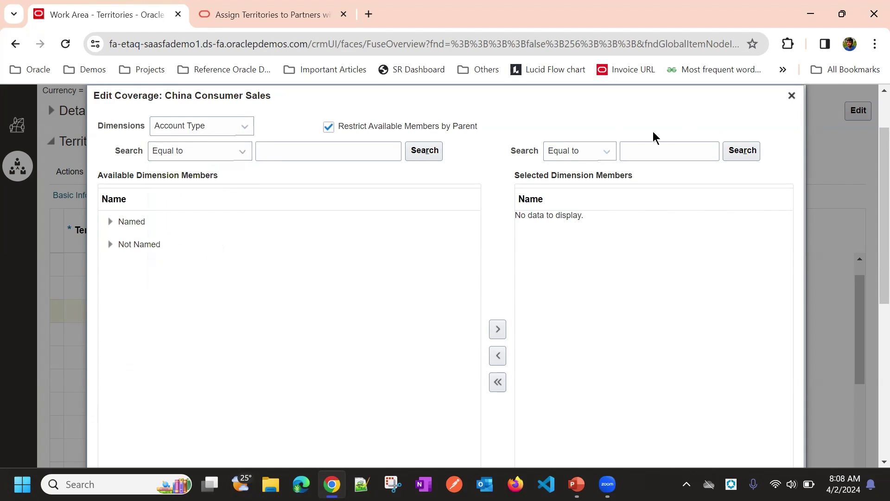
click(792, 95)
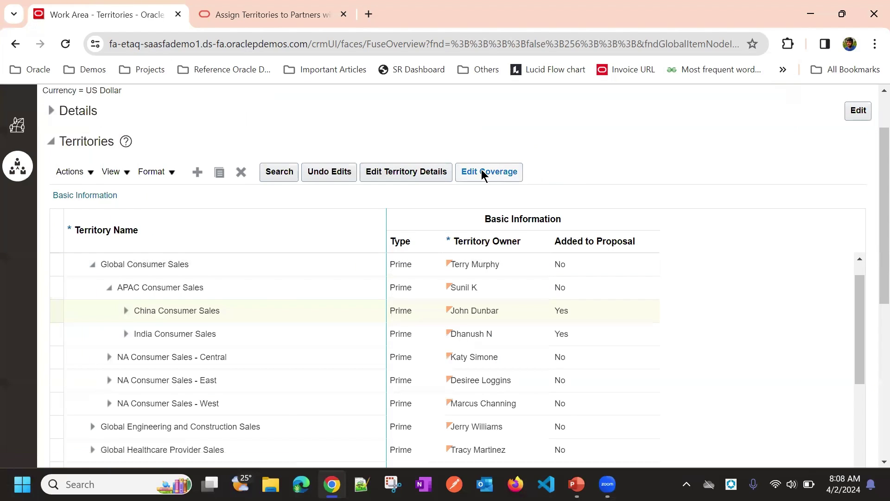
- Show the territory dimensions, narrow the Product column, and review the dimension values of China Consumer Sales through to Address
scroll(483, 174, up, 2)
click(726, 141)
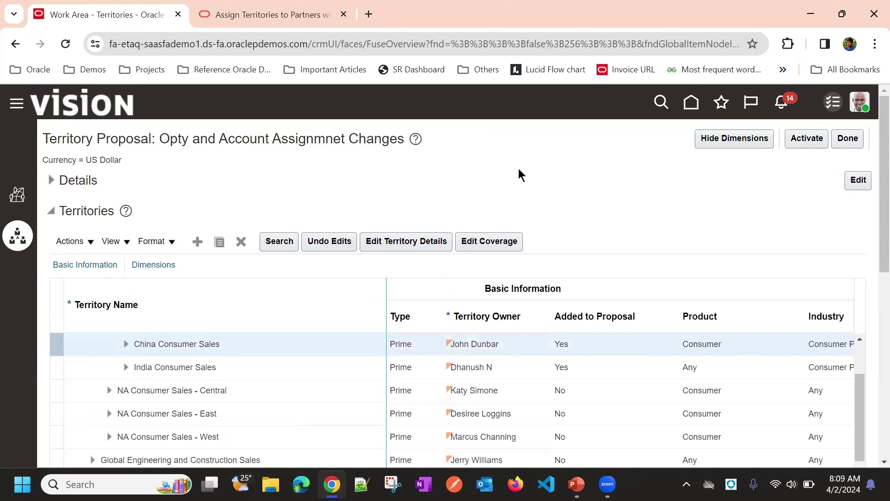
scroll(518, 175, down, 3)
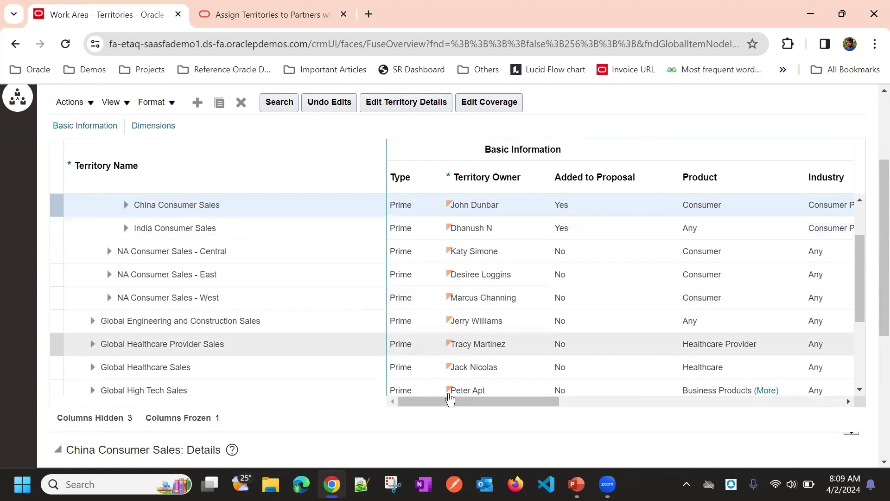
drag(447, 400, 540, 403)
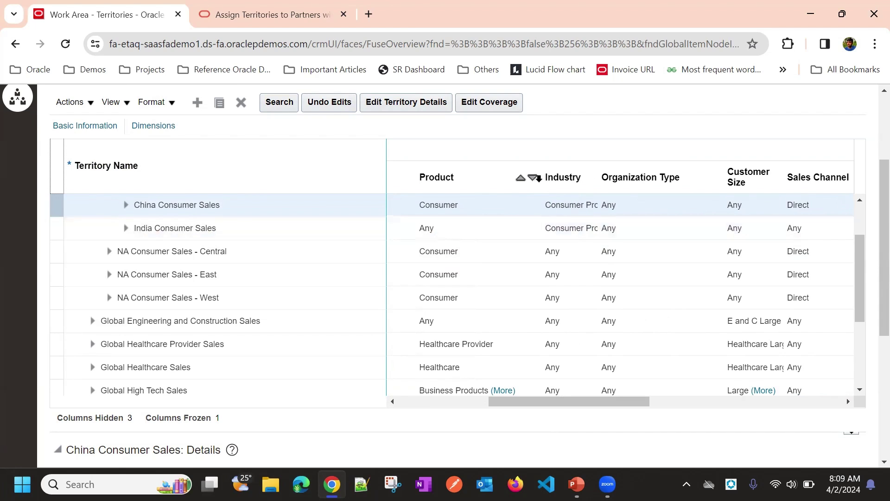
drag(542, 176, 519, 177)
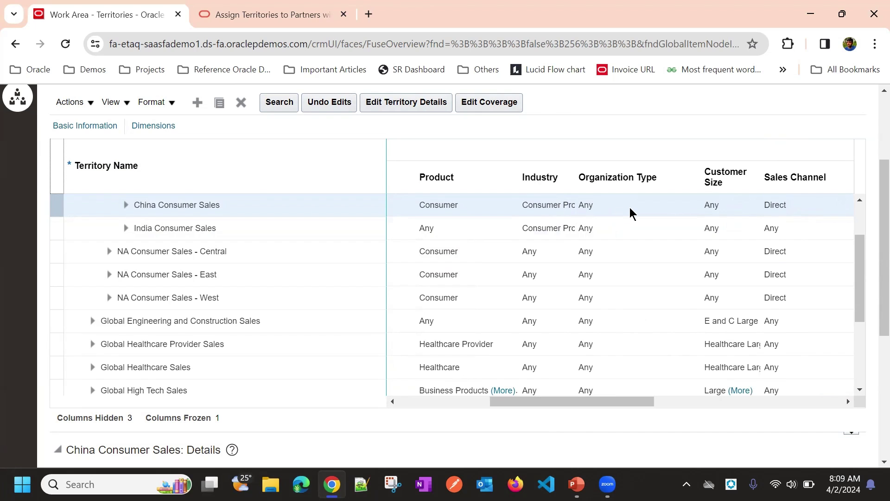
drag(616, 402, 680, 398)
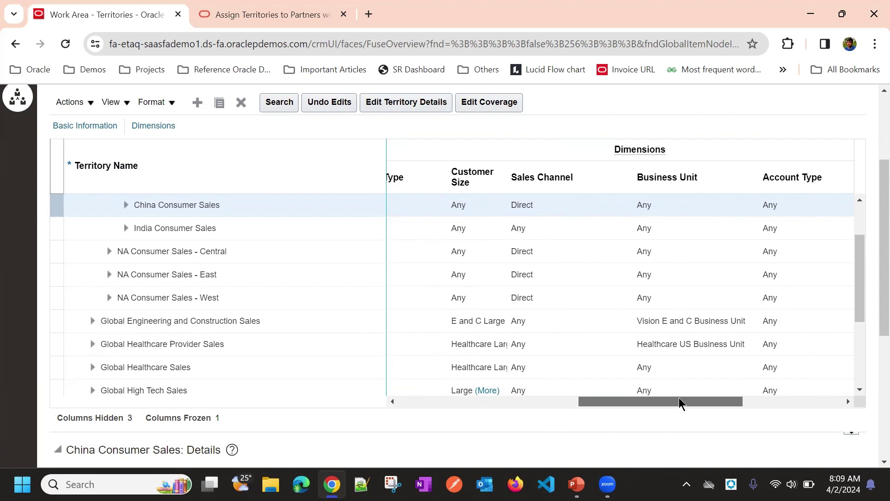
drag(678, 398, 811, 367)
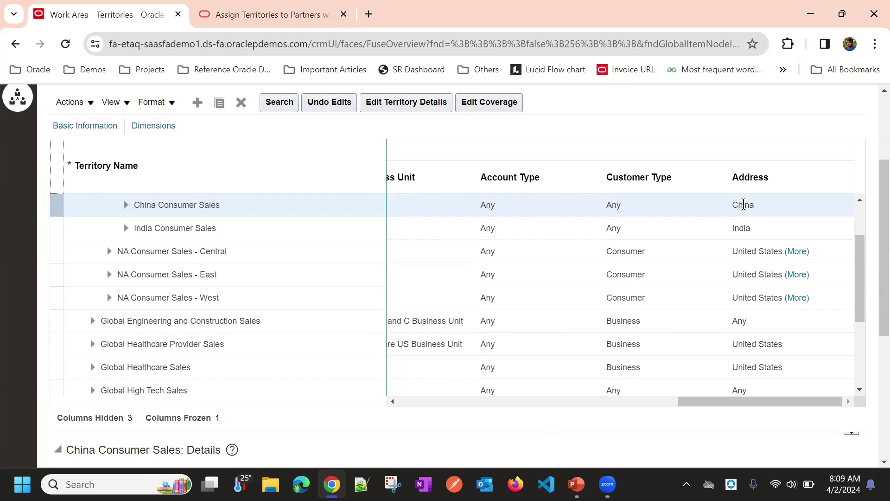
- Open the coverage of China Consumer Sales for editing and show the members of the Product dimension
drag(767, 399, 400, 439)
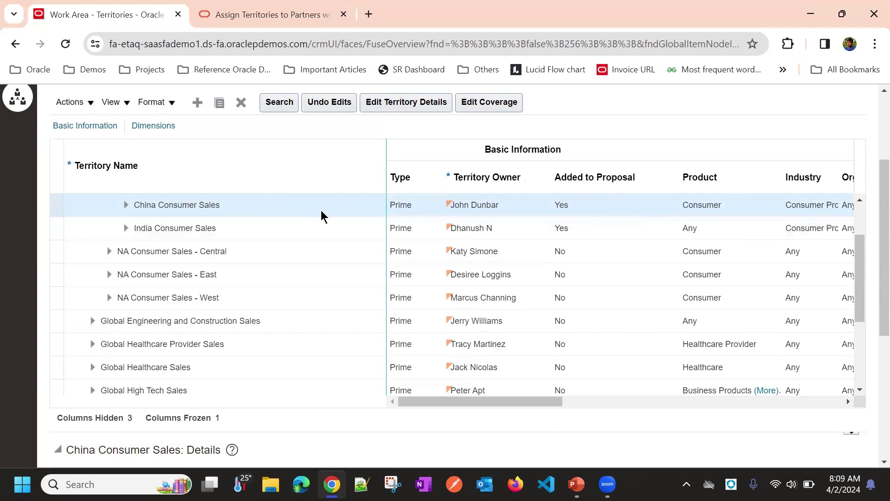
click(491, 104)
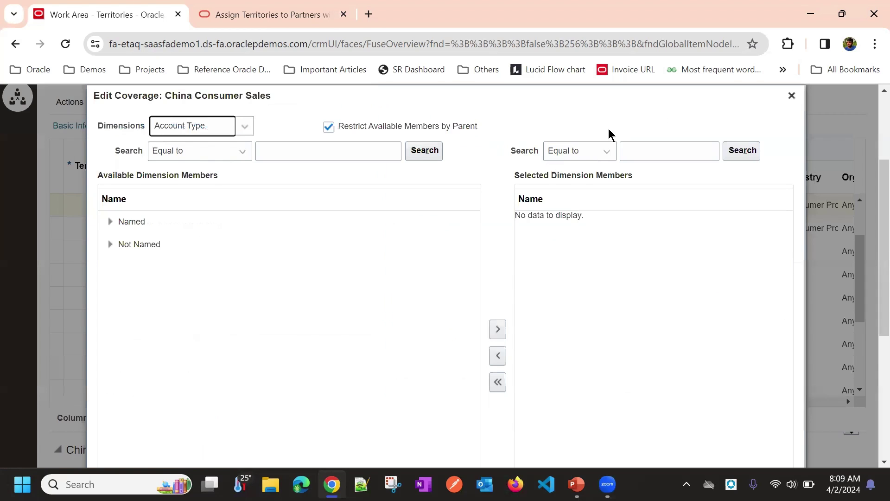
click(214, 136)
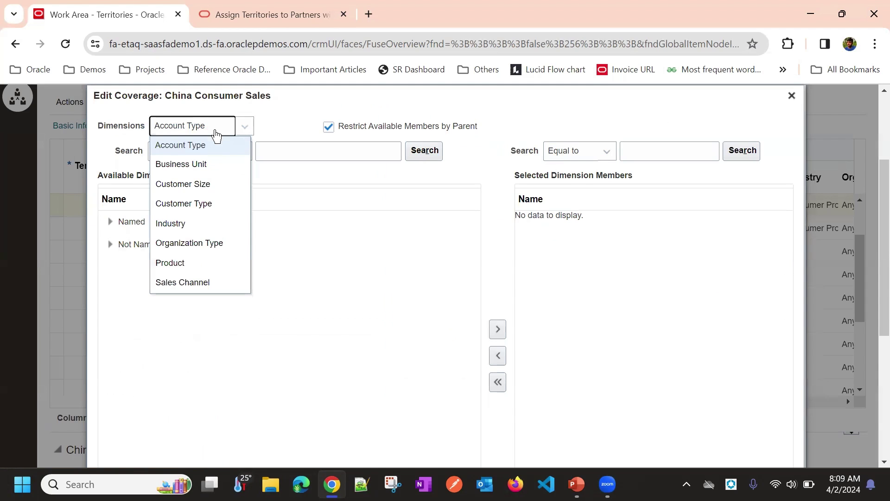
click(217, 260)
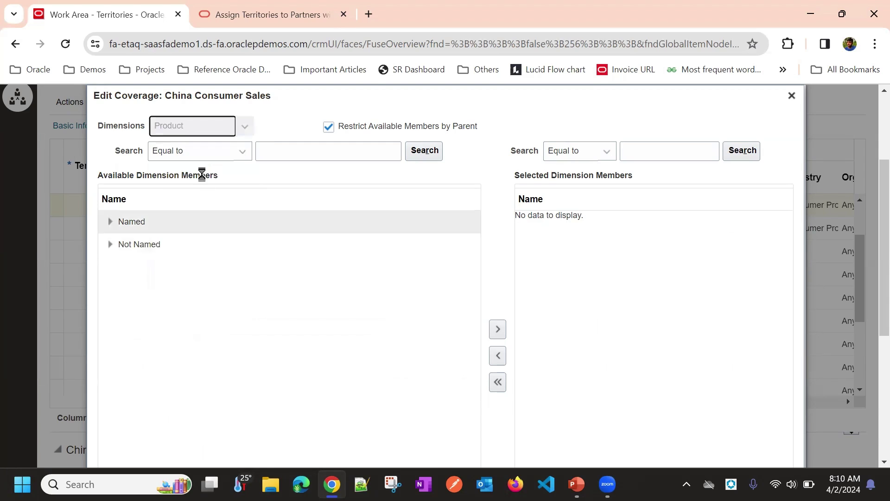
click(209, 129)
click(604, 116)
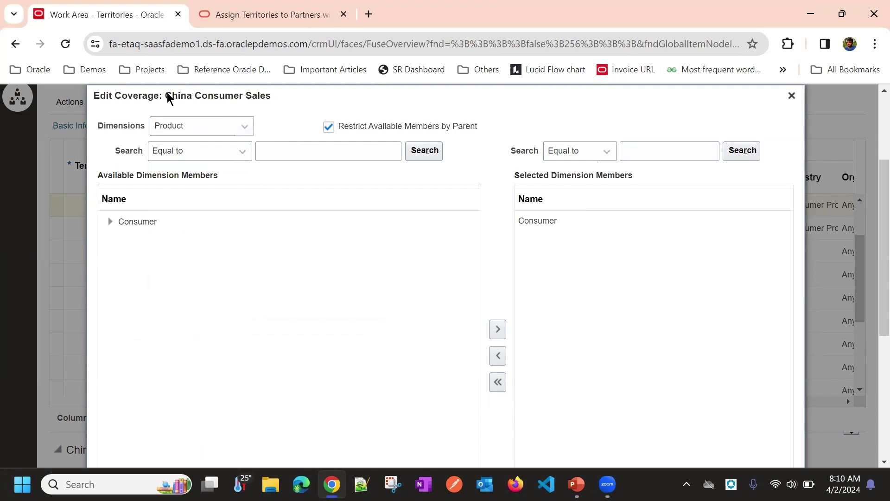
drag(167, 93, 184, 98)
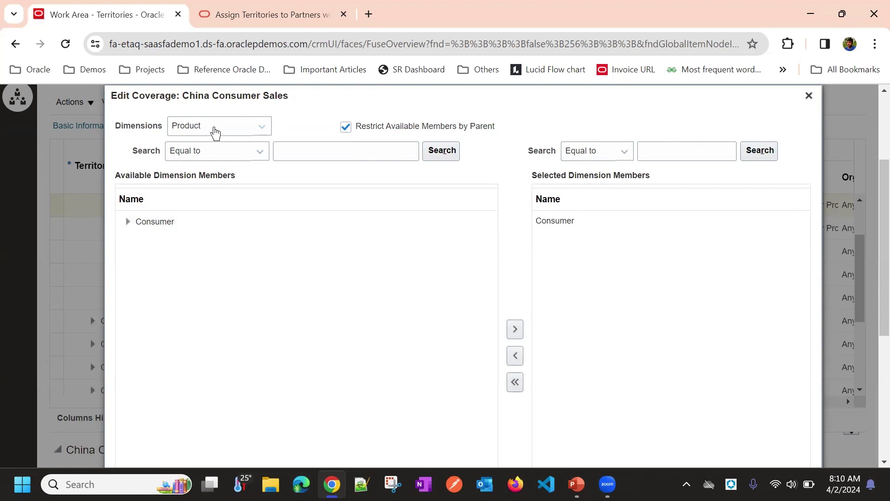
- Review the dimensions offered for the coverage, keep Product, and expand Consumer to view its available product groups
click(215, 130)
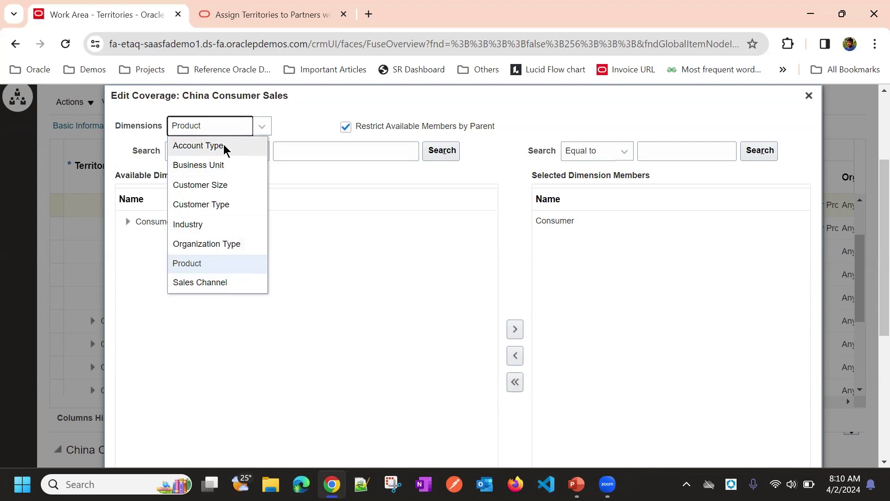
click(304, 125)
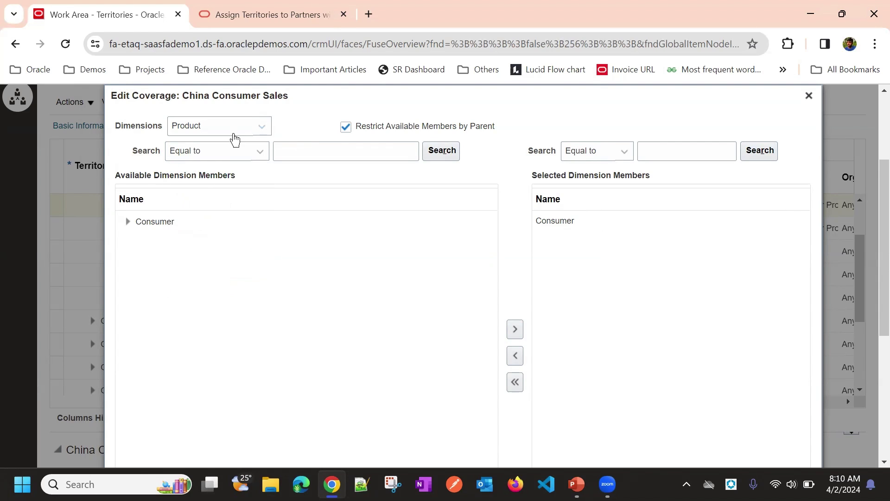
click(231, 131)
click(288, 118)
click(238, 132)
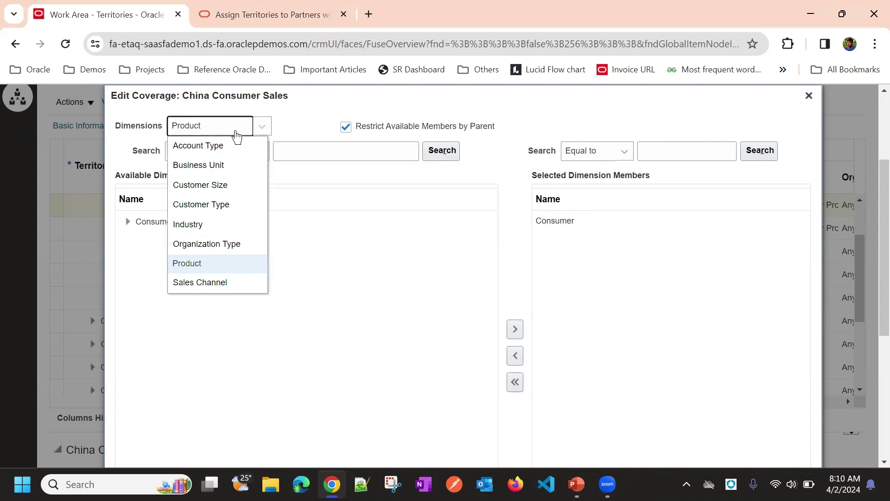
click(200, 262)
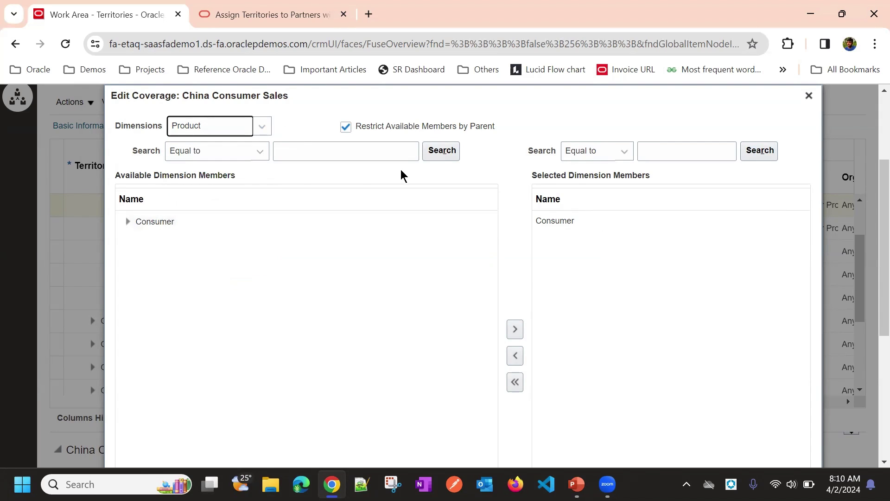
click(127, 221)
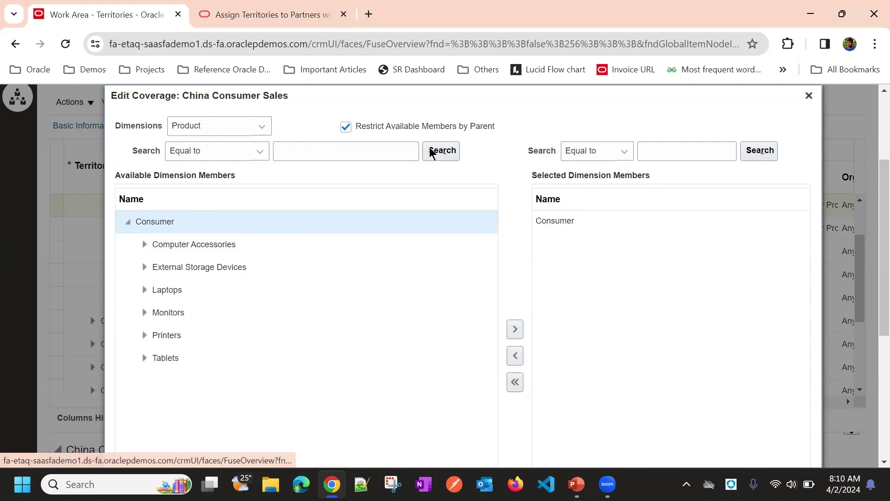
- Turn off the restriction of available Product members by the parent territory
click(348, 128)
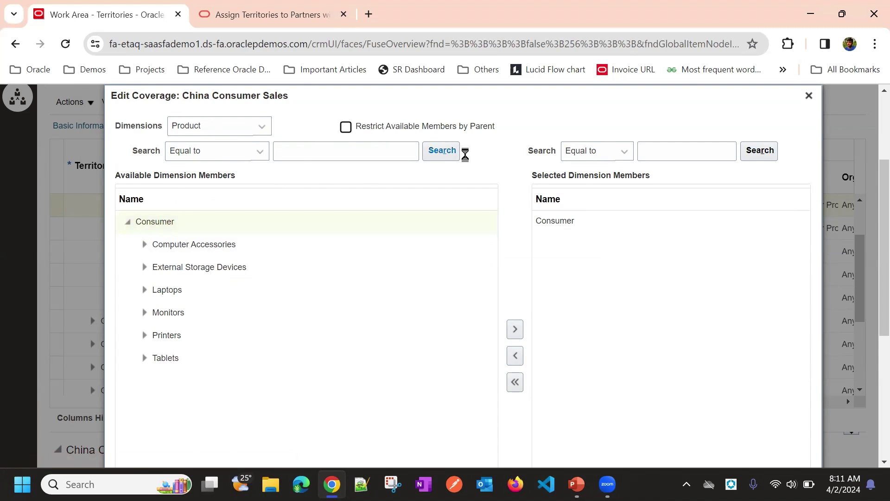
click(350, 131)
click(351, 133)
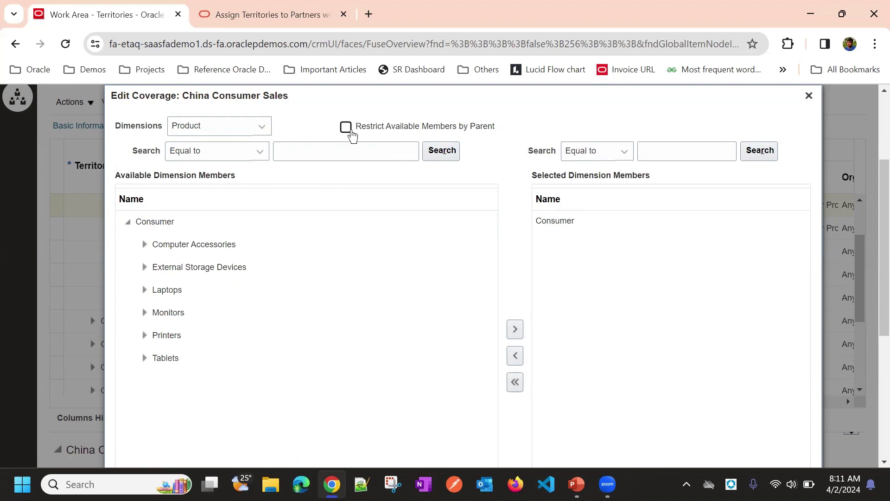
click(351, 133)
click(349, 134)
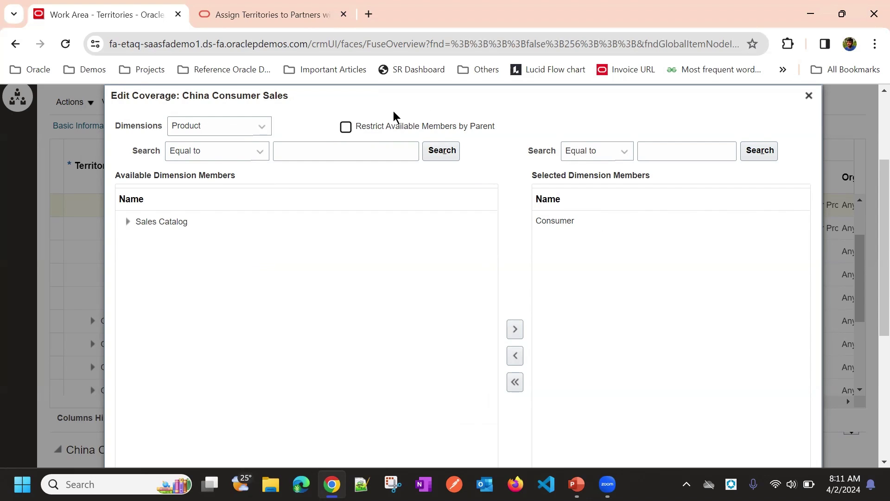
- Expand Sales Catalog, Consumer and Computer Accessories, and add Computer Accessories to the selected Product members
click(128, 223)
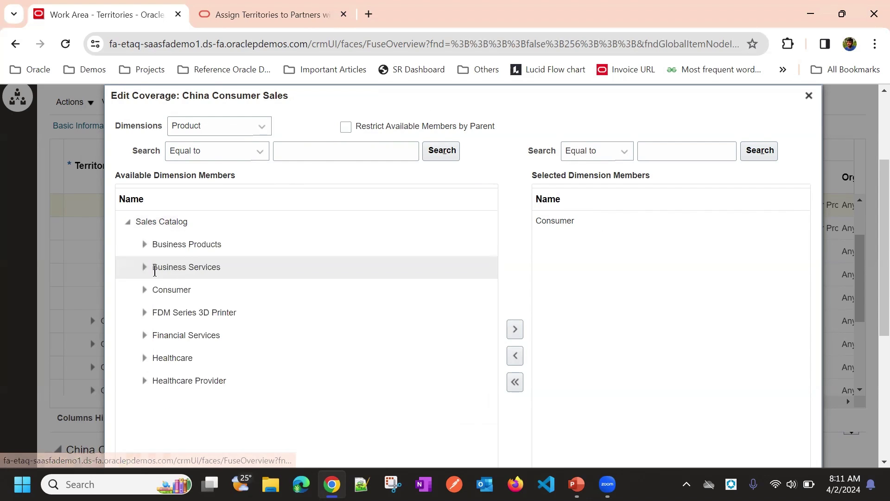
click(145, 291)
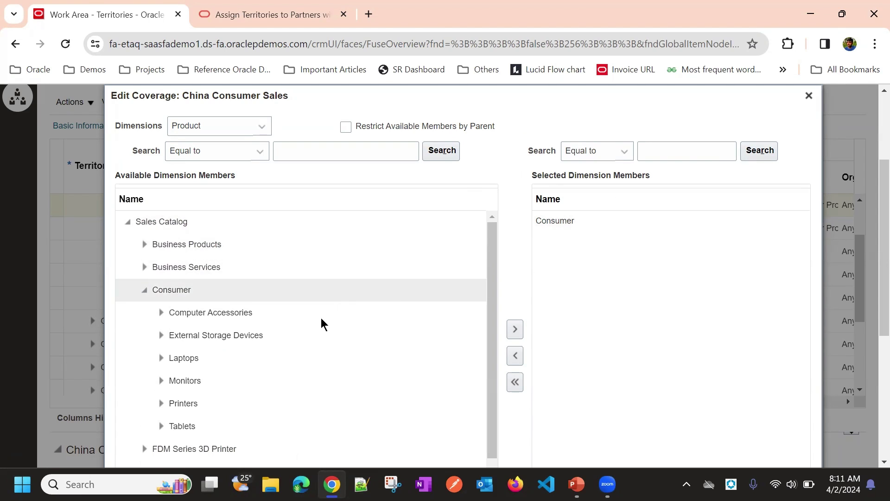
click(162, 312)
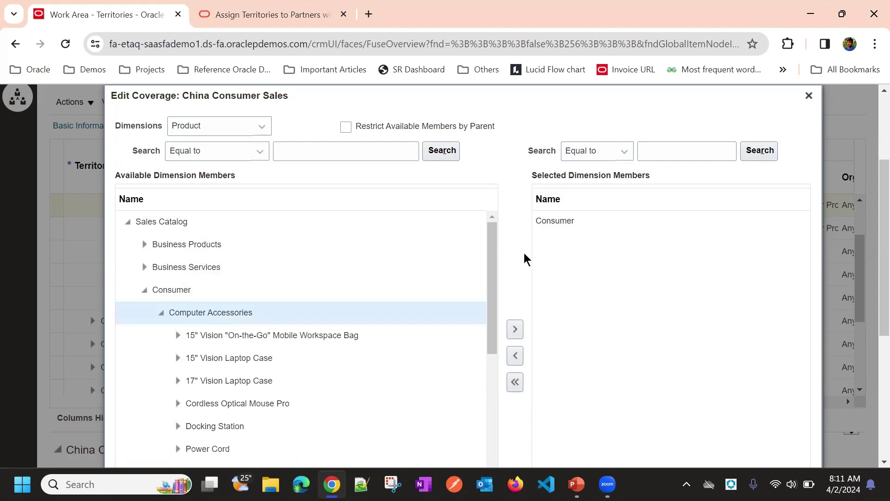
click(514, 329)
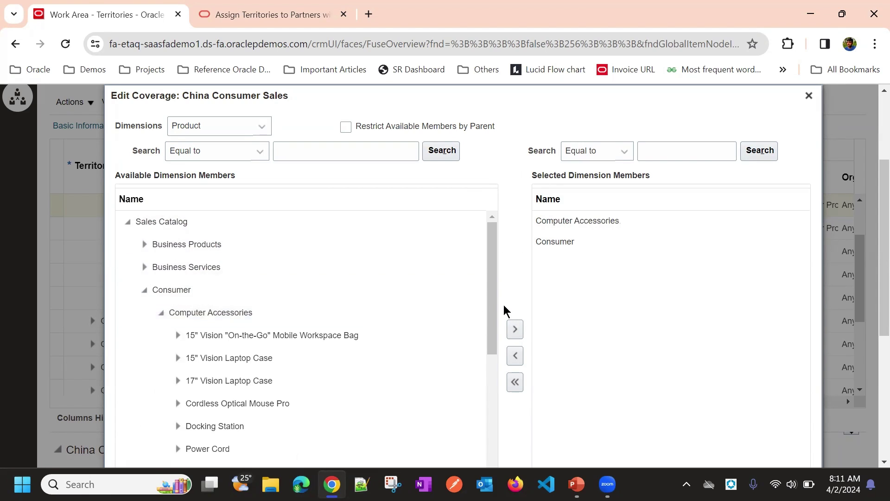
click(177, 334)
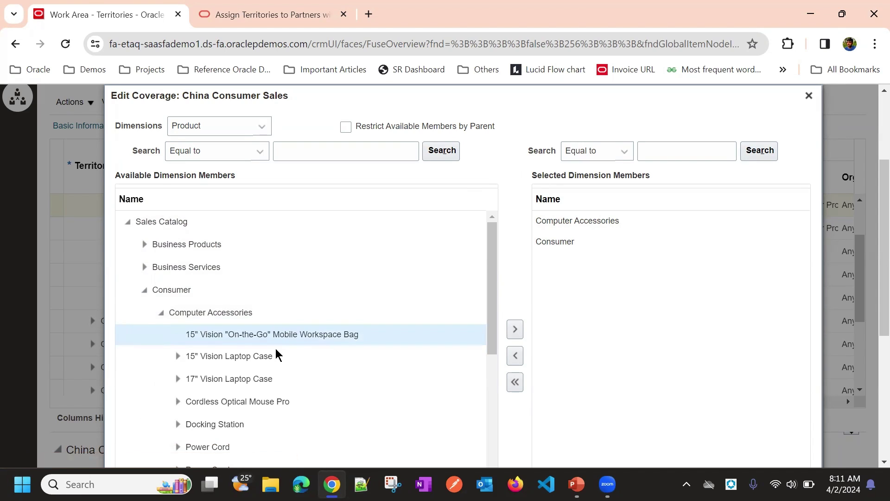
click(177, 356)
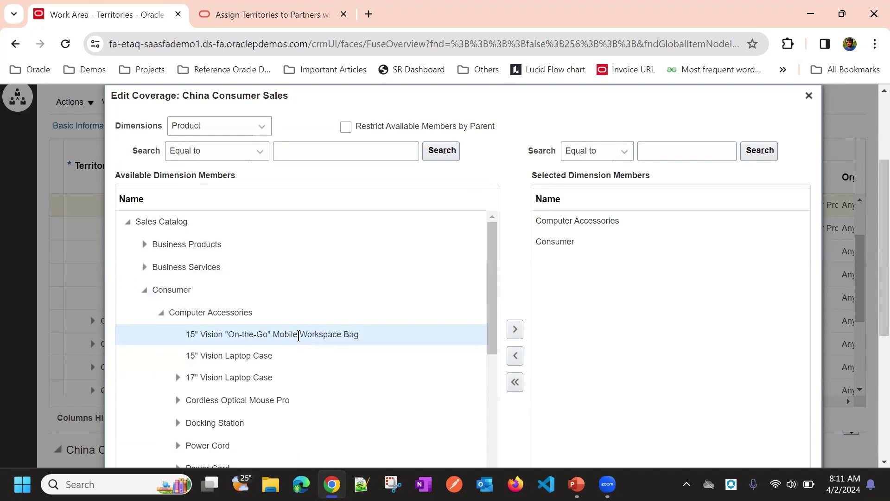
ctrl+click(280, 357)
ctrl+click(277, 376)
ctrl+click(274, 399)
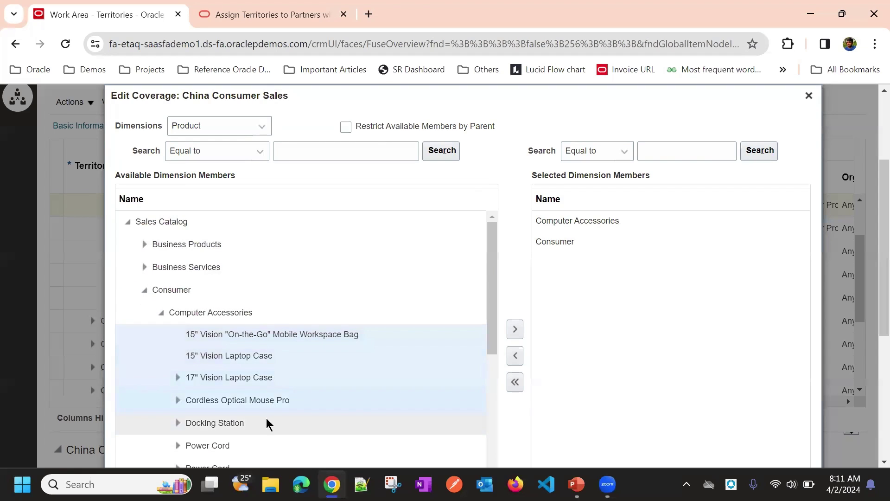
scroll(285, 371, down, 2)
ctrl+click(273, 373)
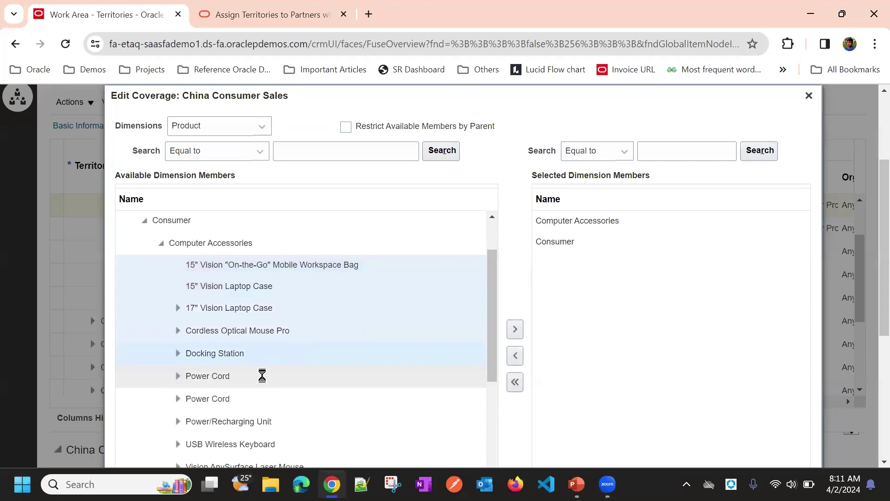
ctrl+click(254, 402)
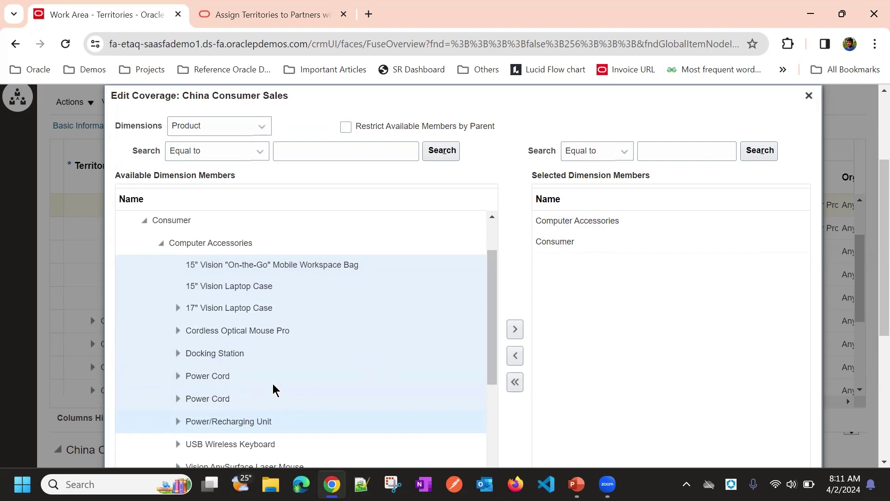
scroll(418, 315, down, 2)
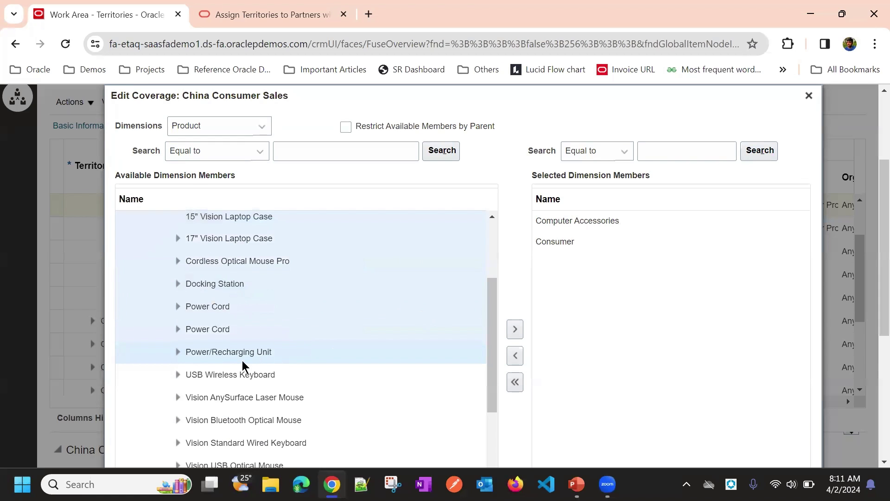
- Add all products under Computer Accessories, from the Vision On-the-Go Mobile Workspace Bag through Wireless Keyboard Pro, to the selected Product members
click(237, 373)
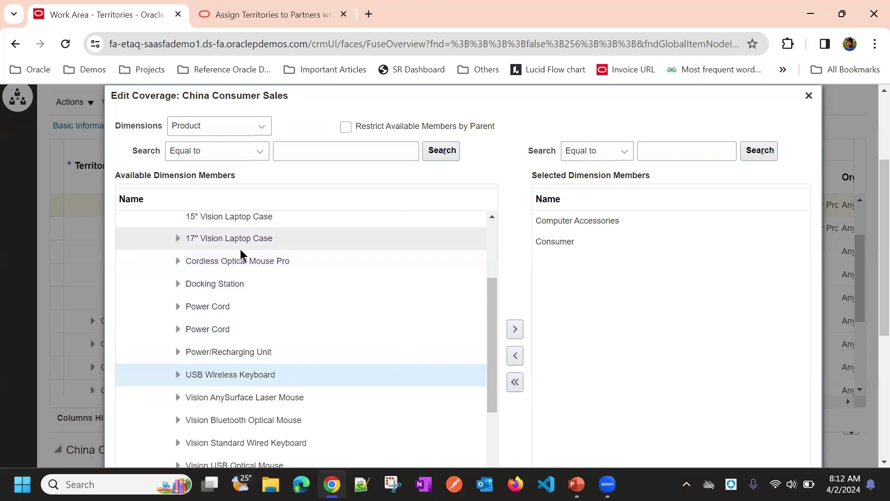
scroll(262, 297, up, 2)
ctrl+click(248, 269)
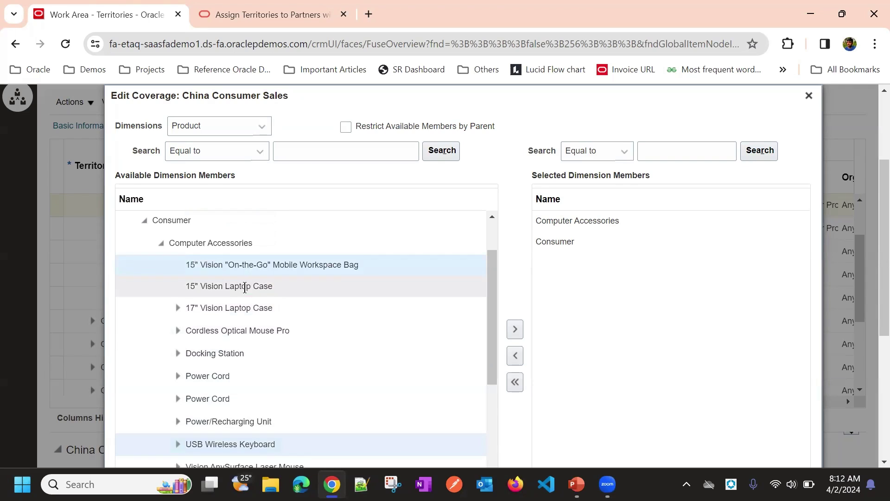
ctrl+click(247, 310)
ctrl+click(254, 330)
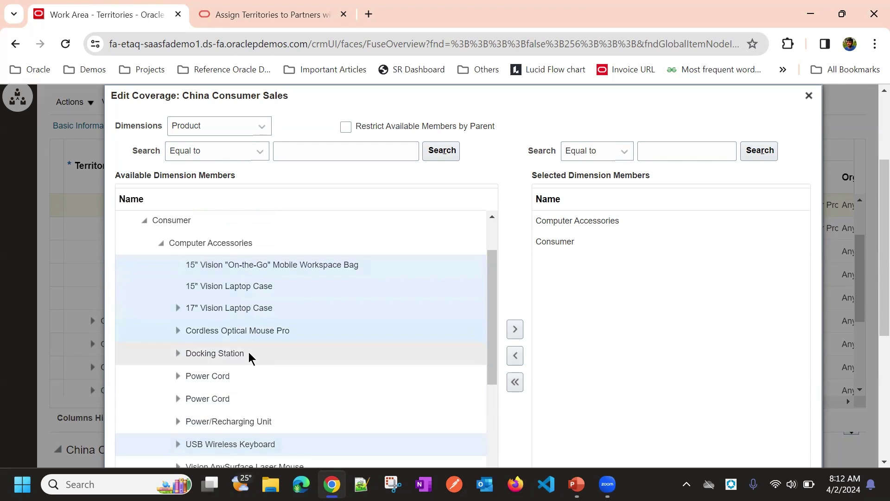
ctrl+click(248, 375)
ctrl+click(247, 398)
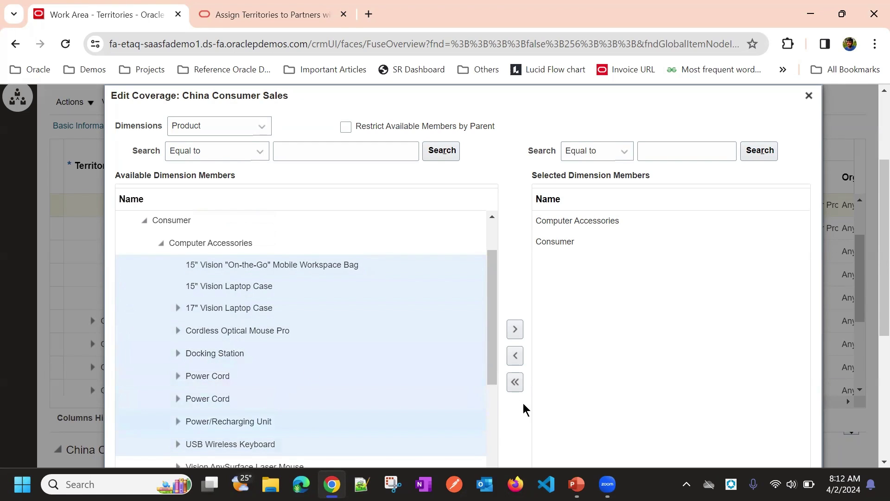
scroll(487, 384, down, 3)
ctrl+click(288, 419)
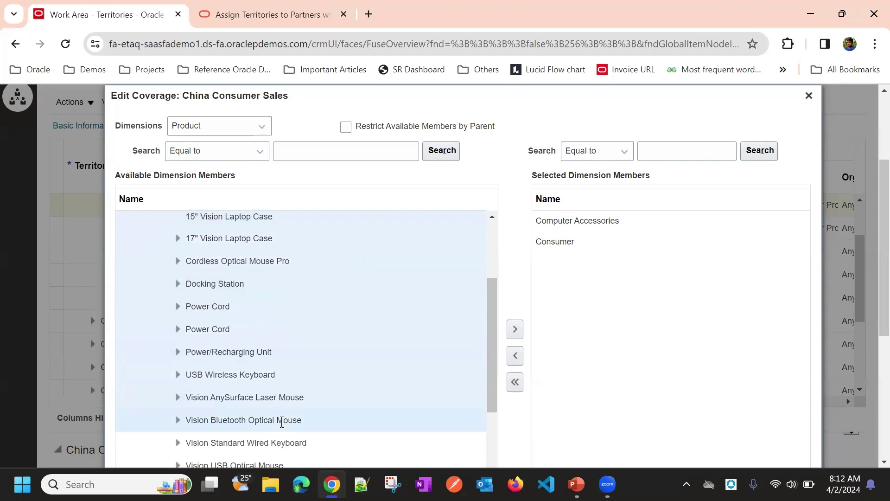
ctrl+click(277, 443)
scroll(312, 379, down, 6)
ctrl+click(255, 325)
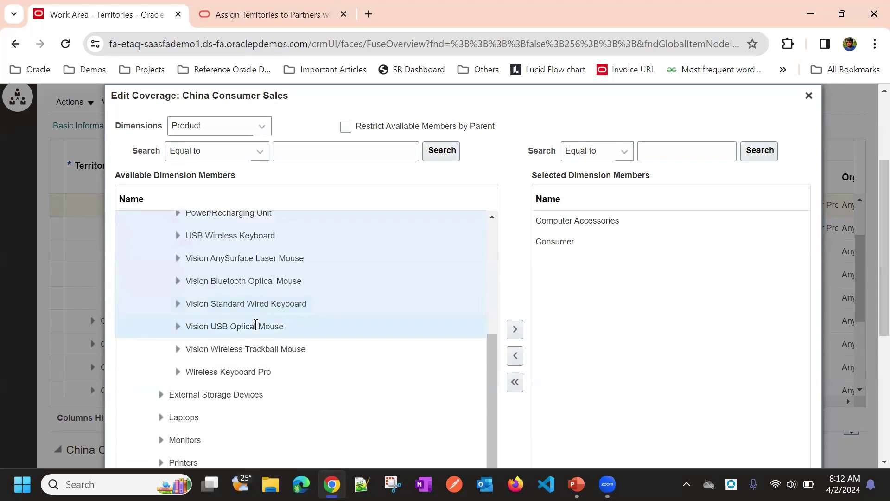
ctrl+click(269, 349)
ctrl+click(266, 371)
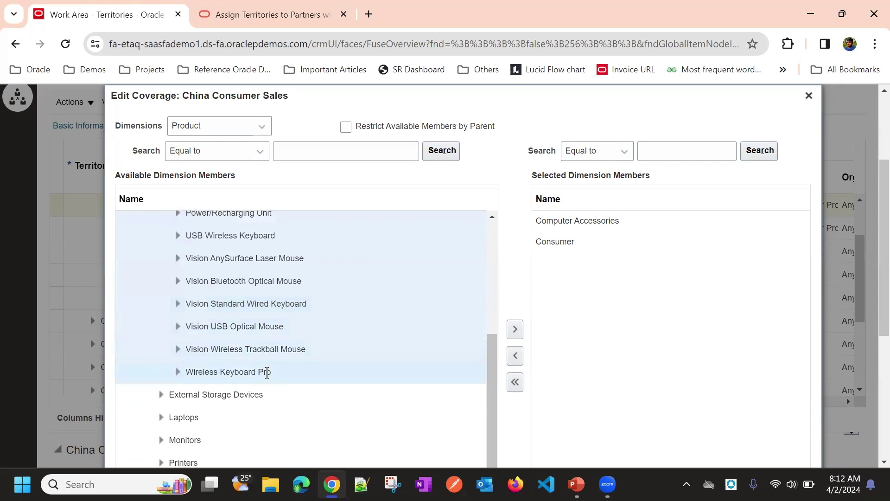
click(514, 329)
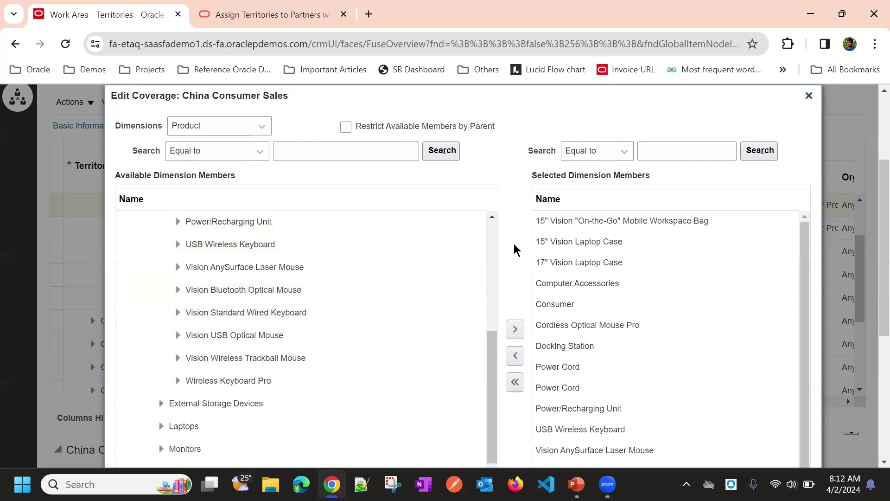
- Save the edited coverage of China Consumer Sales and return to the proposal's territories
scroll(515, 250, down, 4)
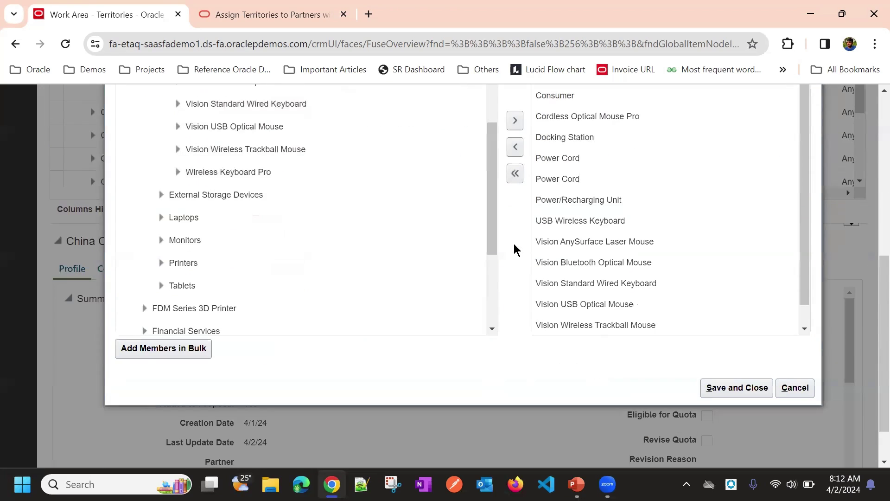
click(722, 389)
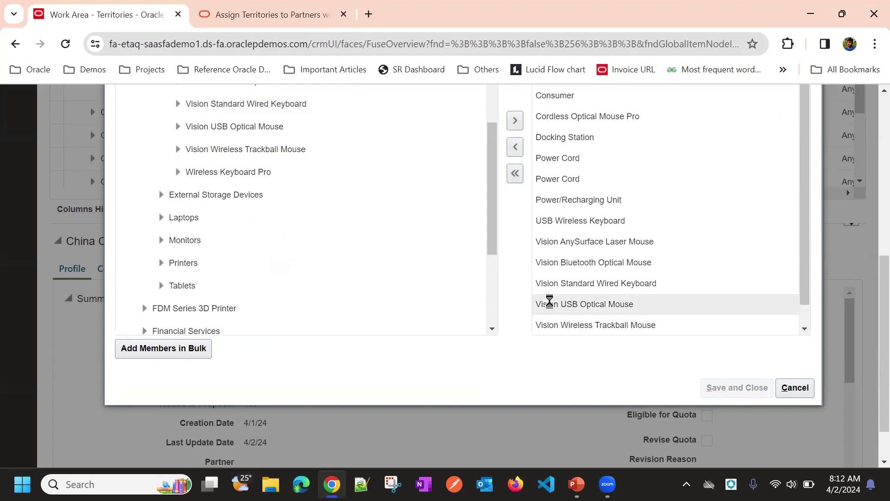
scroll(632, 179, down, 2)
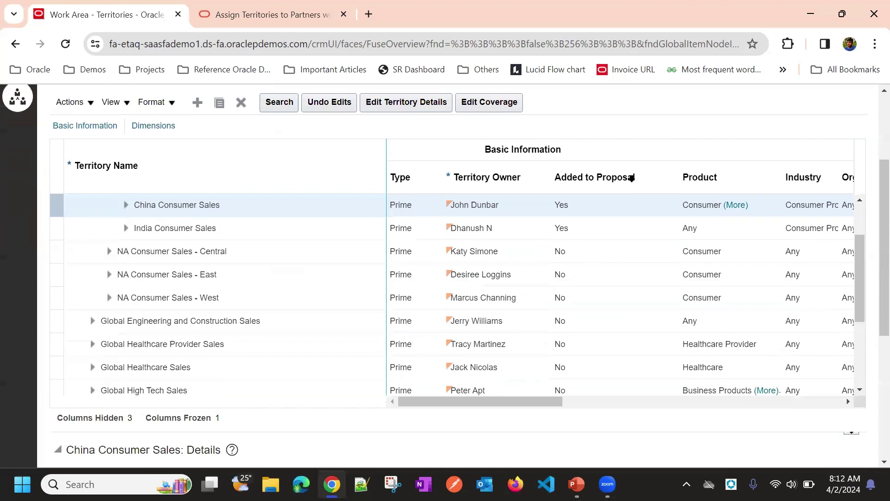
- Examine the dimension values from Product through Address for China Consumer Sales and India Consumer Sales in the proposal's territories
scroll(627, 144, up, 2)
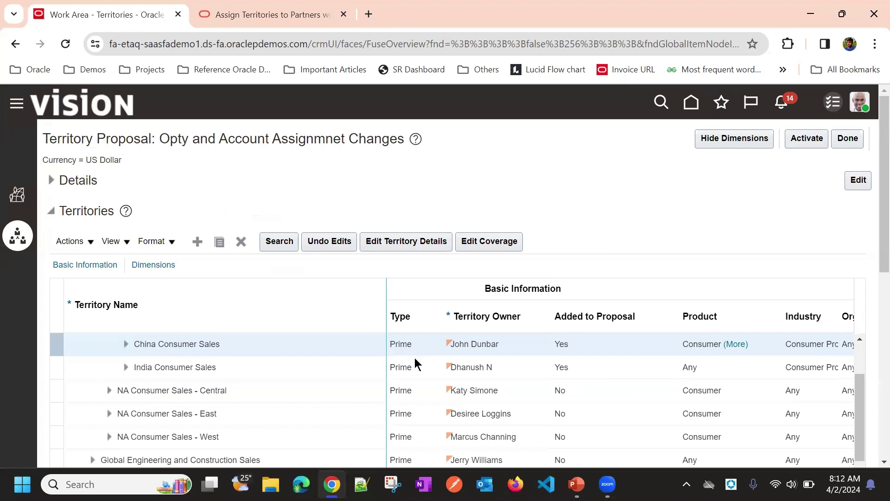
scroll(582, 204, down, 2)
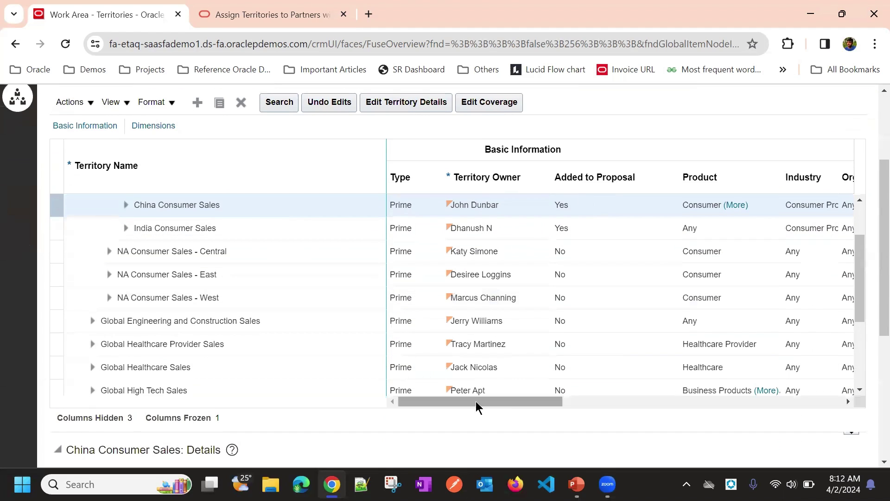
drag(475, 401, 529, 399)
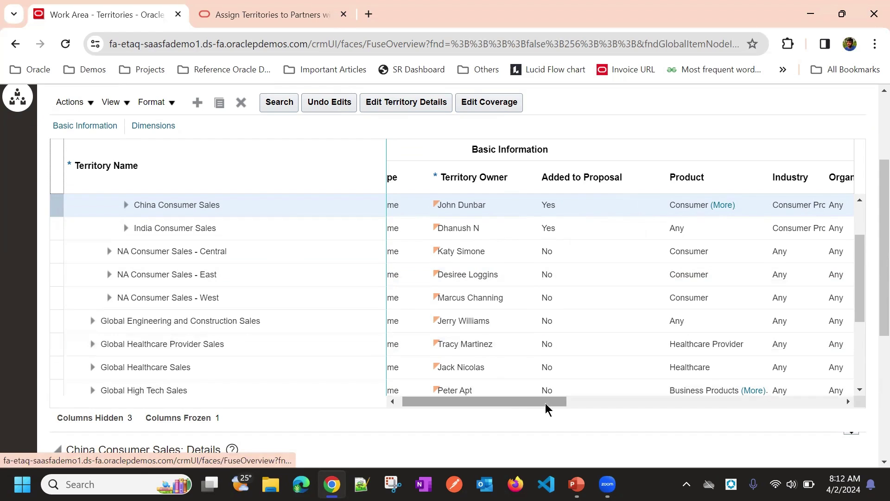
drag(529, 402, 673, 388)
scroll(671, 382, right, 2)
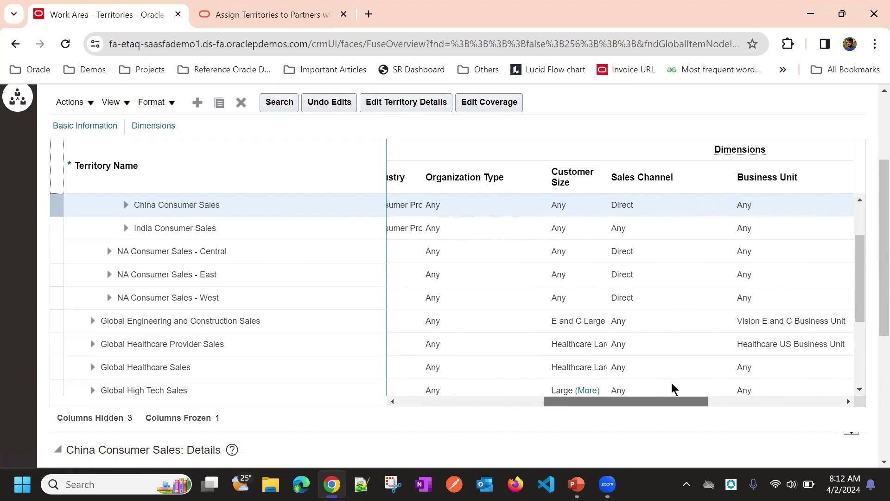
scroll(699, 388, right, 10)
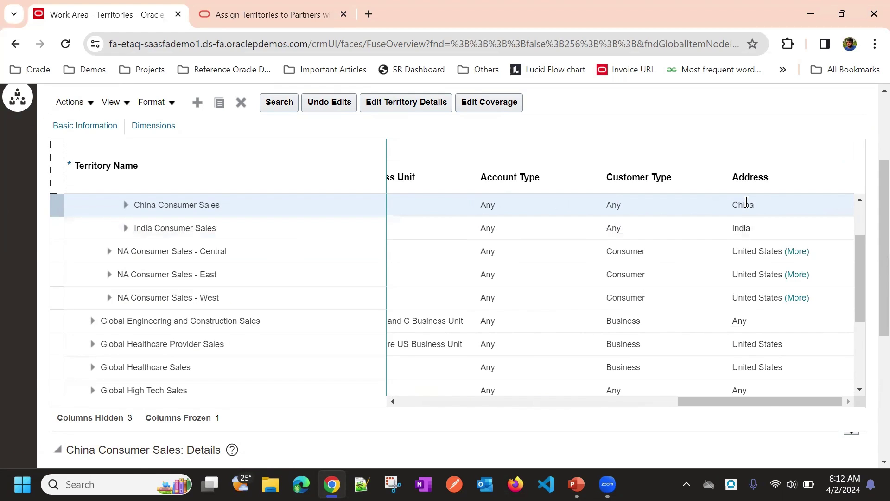
drag(726, 401, 560, 418)
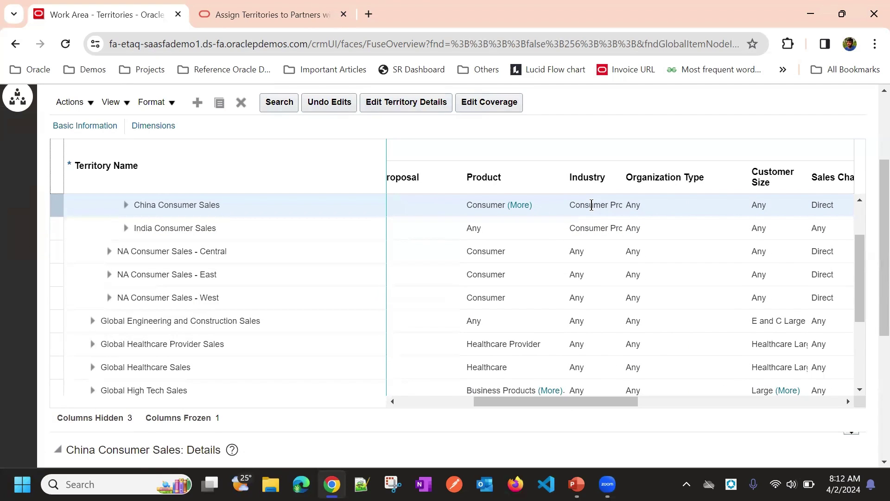
drag(563, 401, 449, 416)
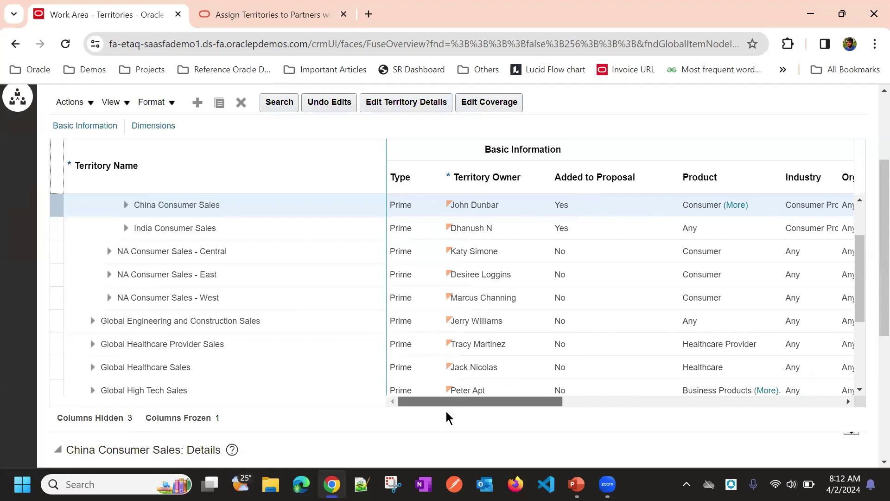
scroll(159, 185, up, 2)
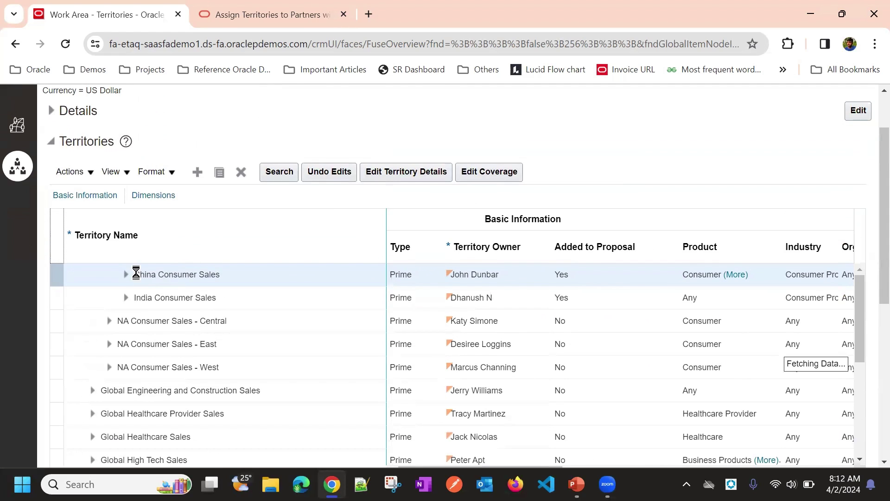
- Examine the territory hierarchy from Global Sales through APAC Consumer Sales down to China Consumer Sales, expanding and collapsing its levels
scroll(157, 284, up, 3)
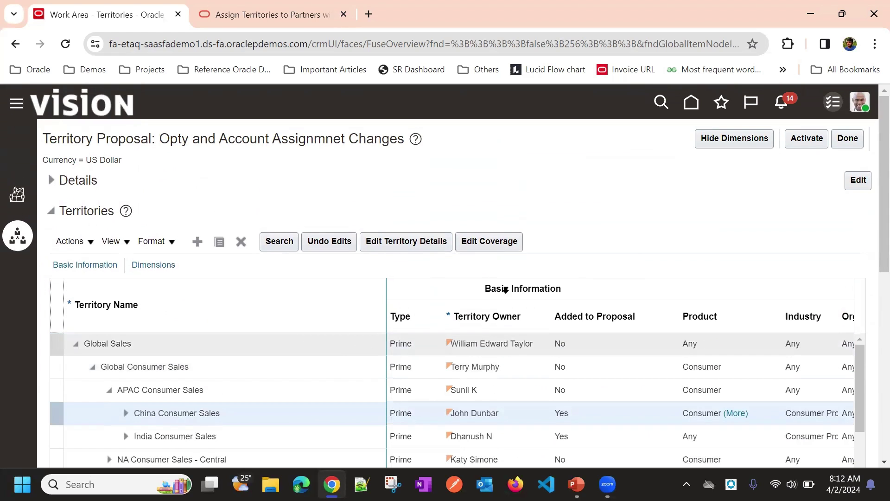
scroll(635, 155, down, 3)
scroll(591, 169, up, 2)
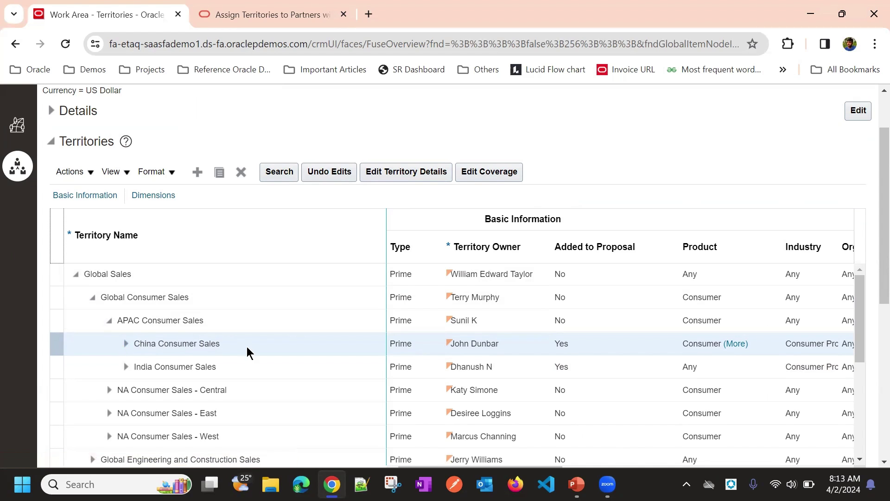
click(126, 344)
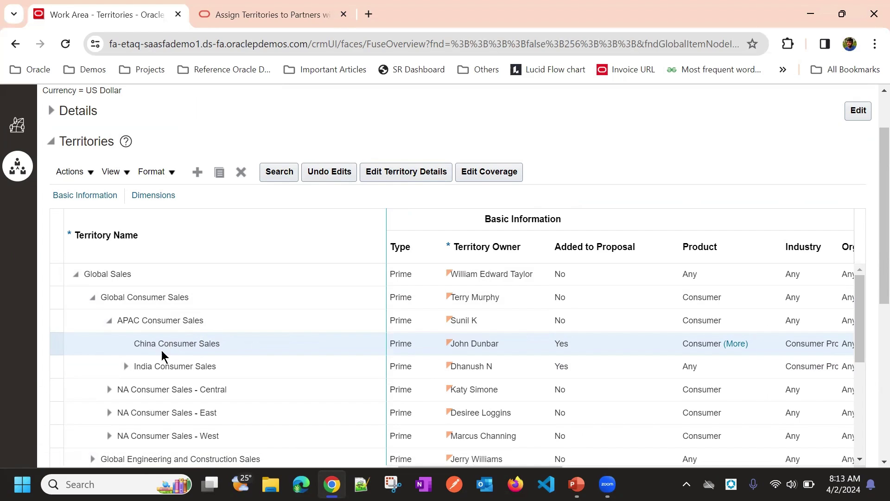
drag(132, 340, 224, 350)
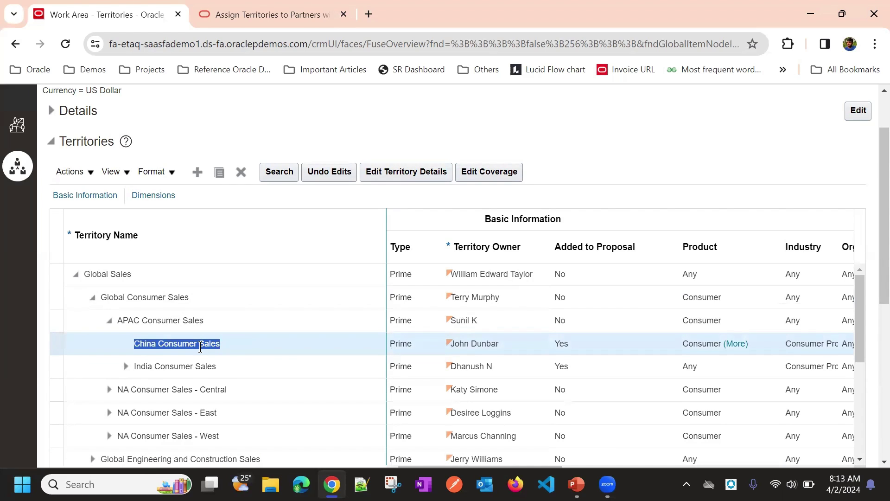
click(221, 346)
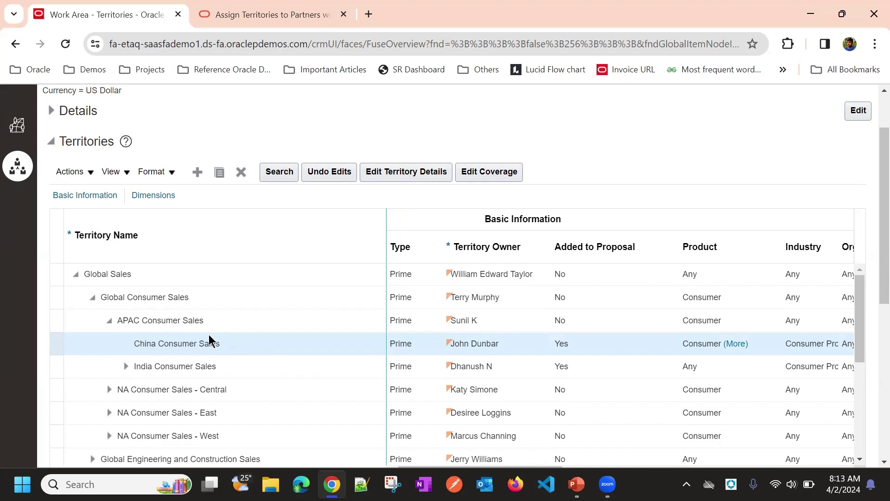
click(175, 321)
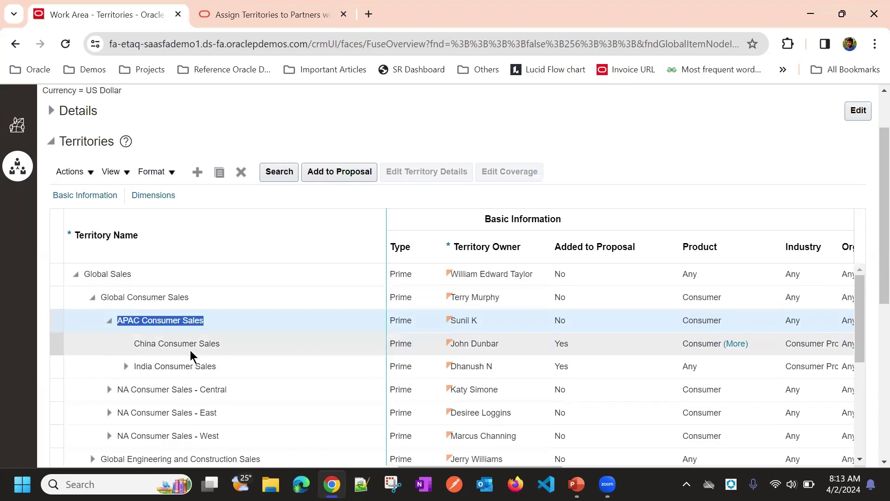
click(165, 345)
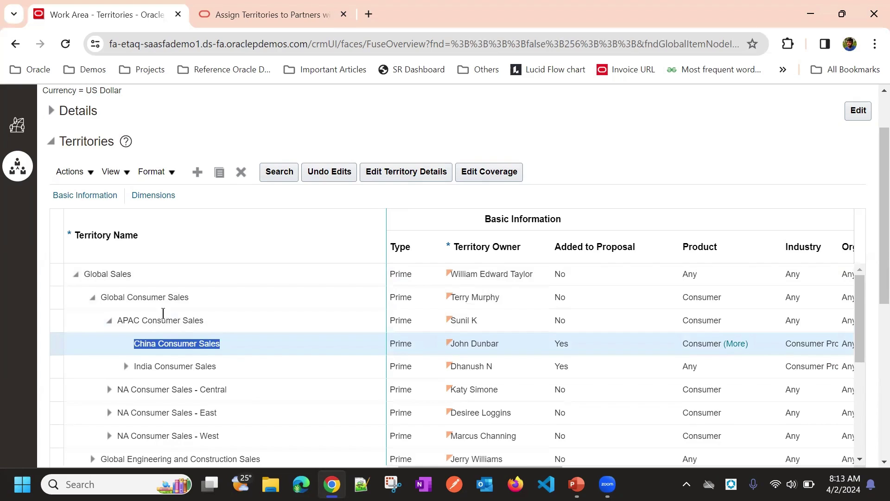
triple_click(208, 346)
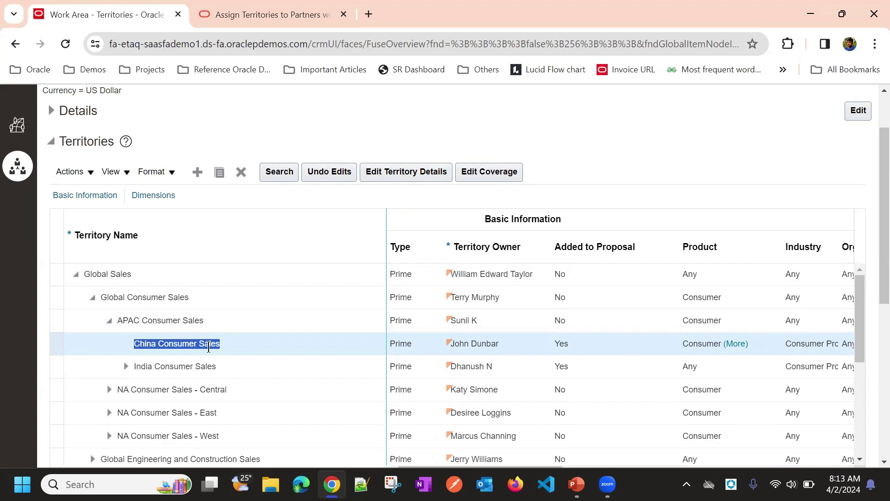
triple_click(174, 320)
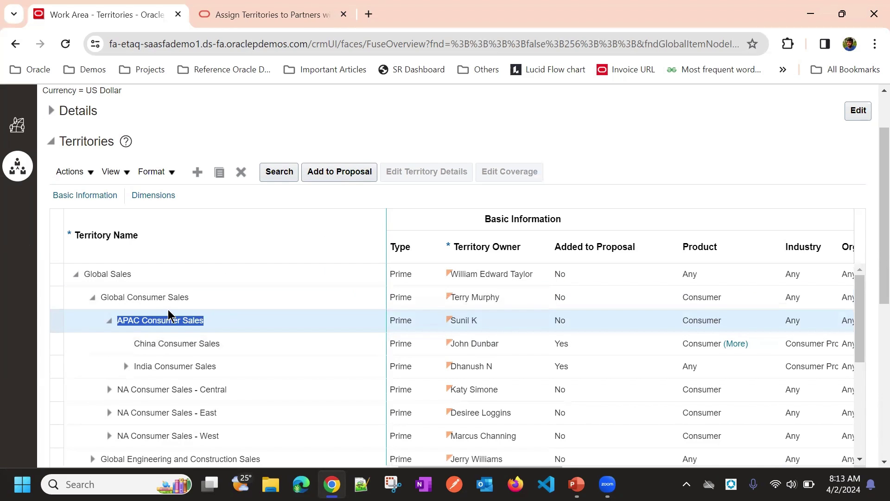
click(83, 278)
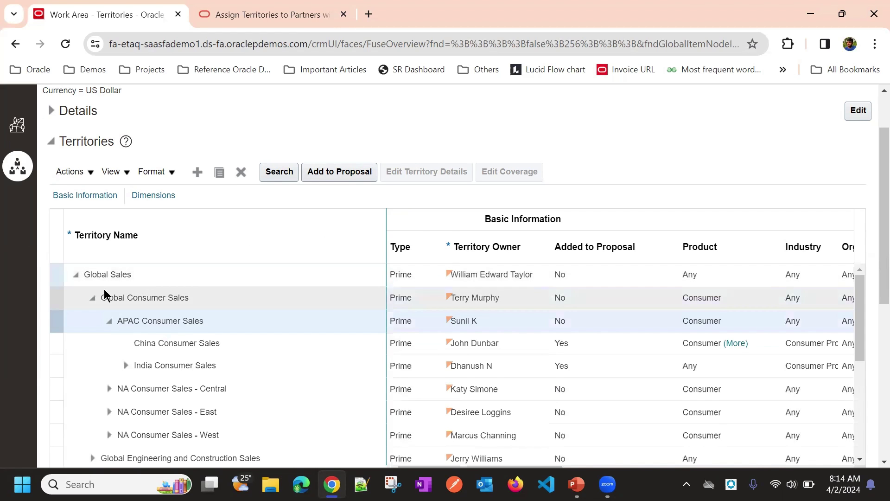
scroll(295, 233, down, 2)
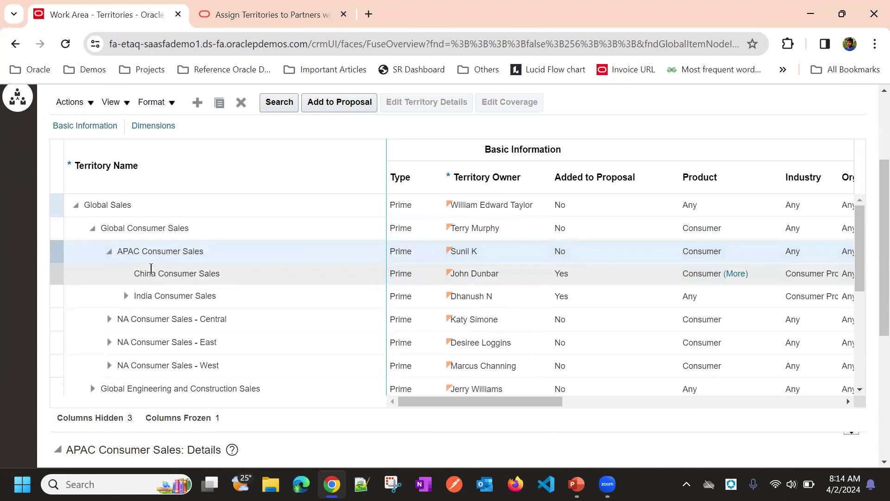
click(110, 252)
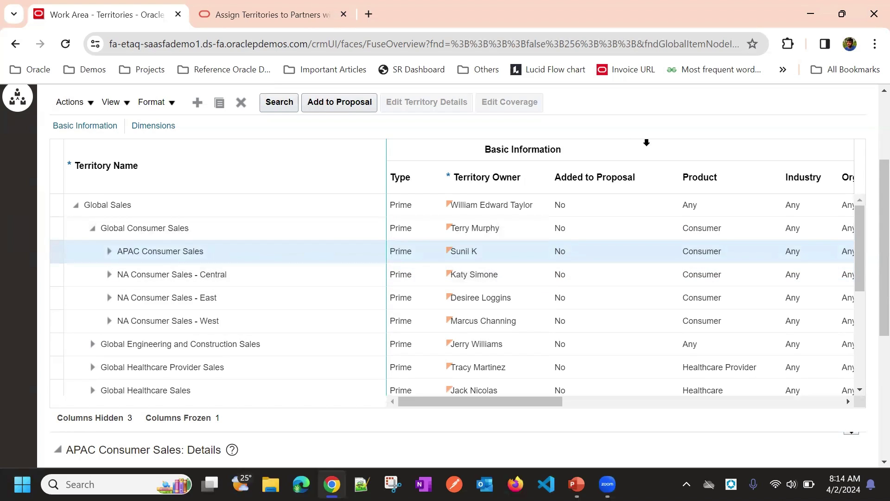
scroll(672, 148, up, 3)
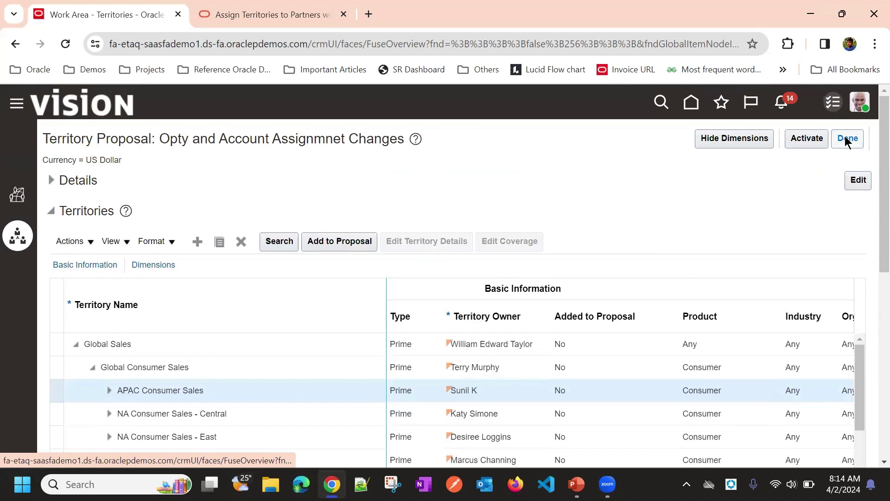
click(110, 390)
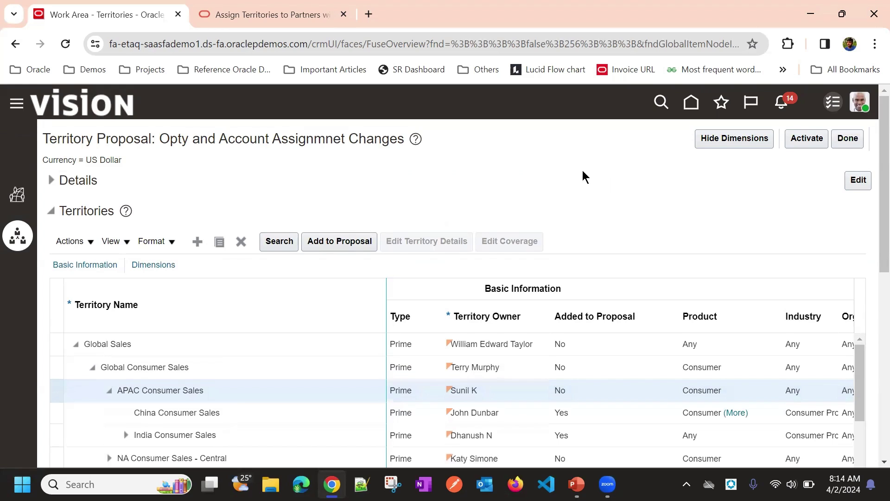
- Activate the territory proposal, accept the default activation date and return to the list of territory proposals
click(232, 407)
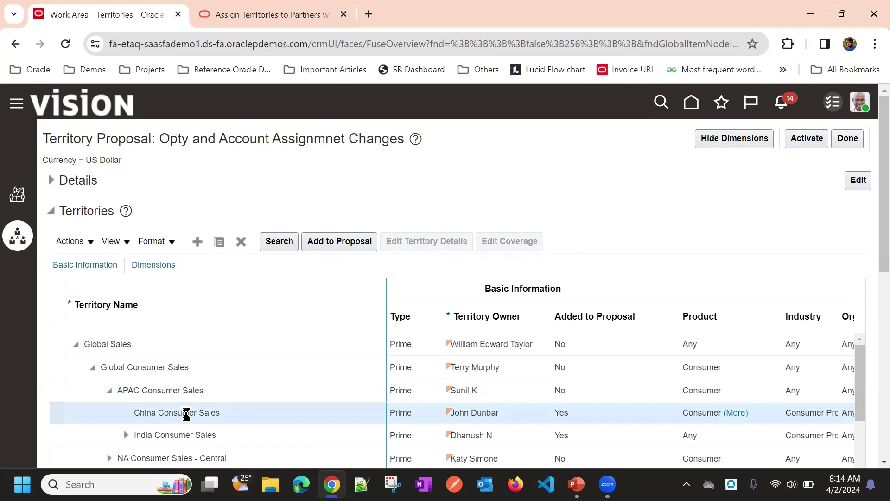
click(809, 139)
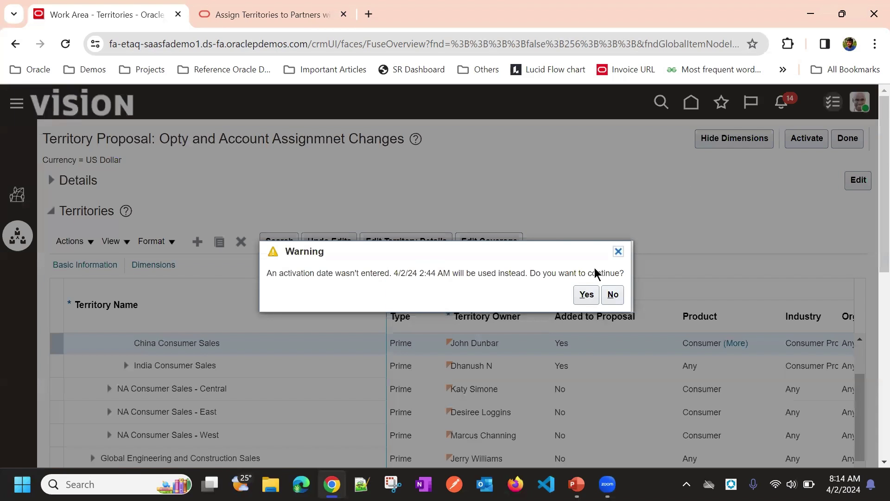
click(585, 296)
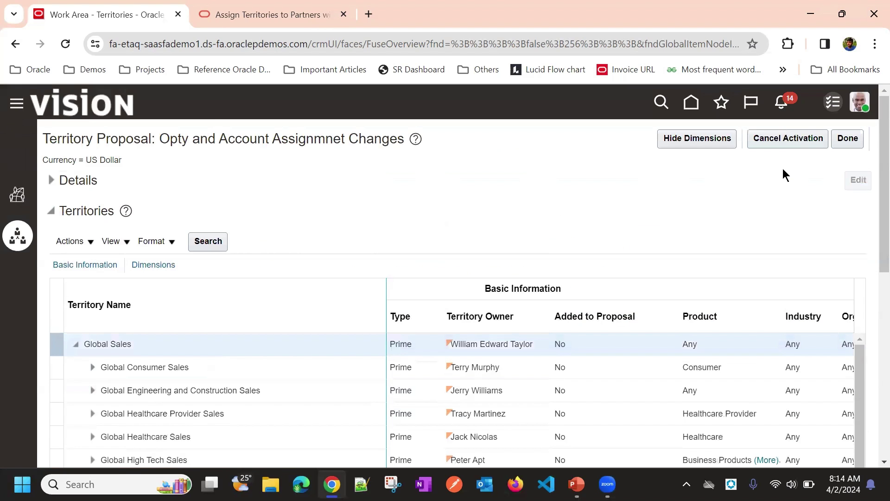
click(847, 138)
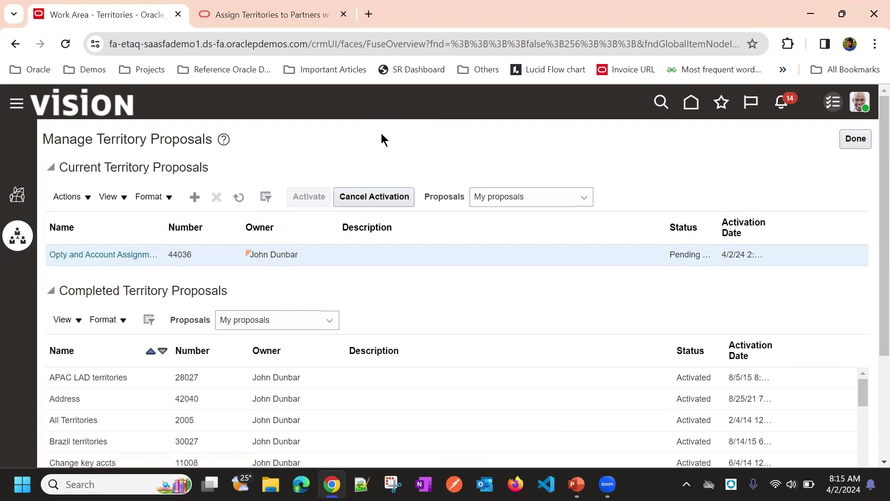
- Search all territories for "China" and open the China Consumer Sales territory
click(21, 198)
click(198, 187)
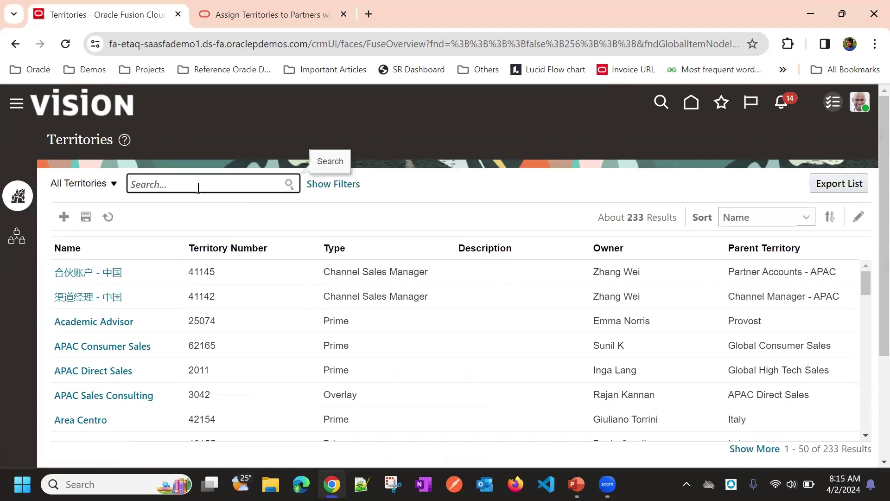
text(china)
key(Return)
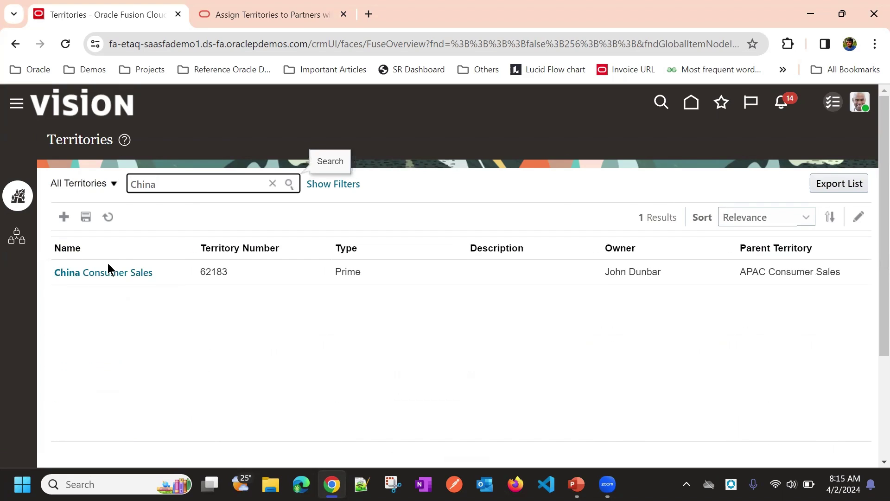
click(95, 272)
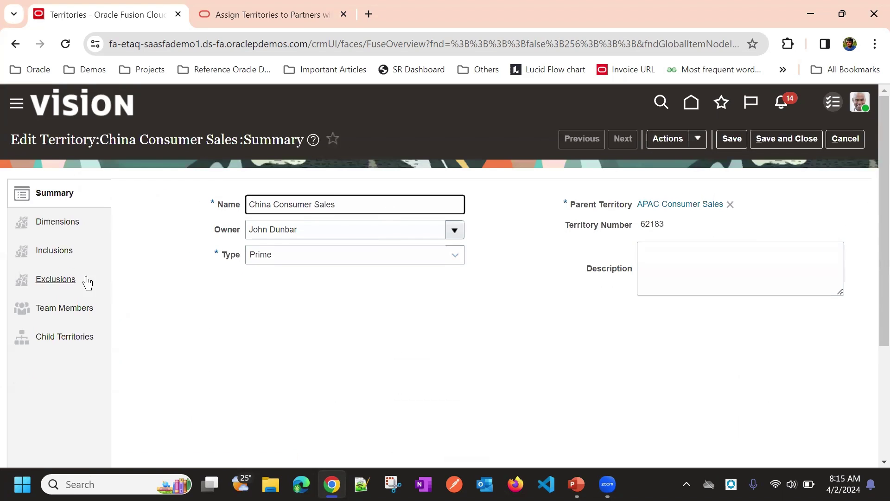
- Show the dimensions of China Consumer Sales and open its address coverage for editing
click(54, 229)
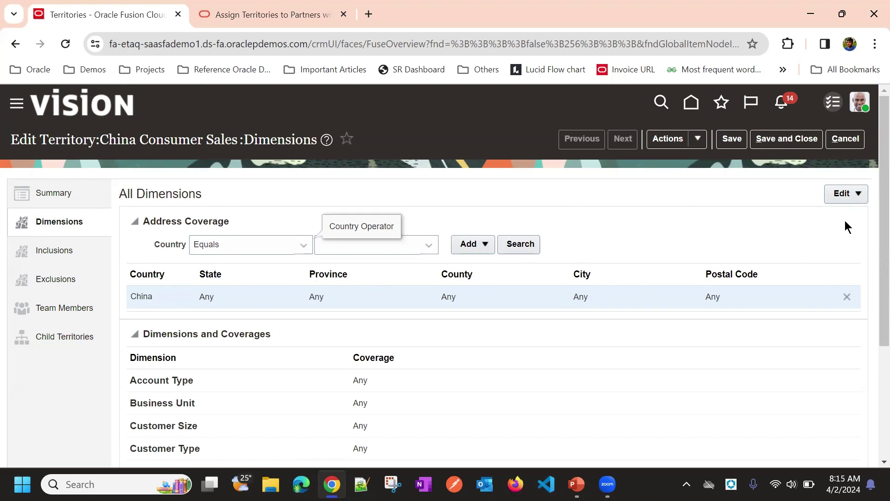
click(858, 194)
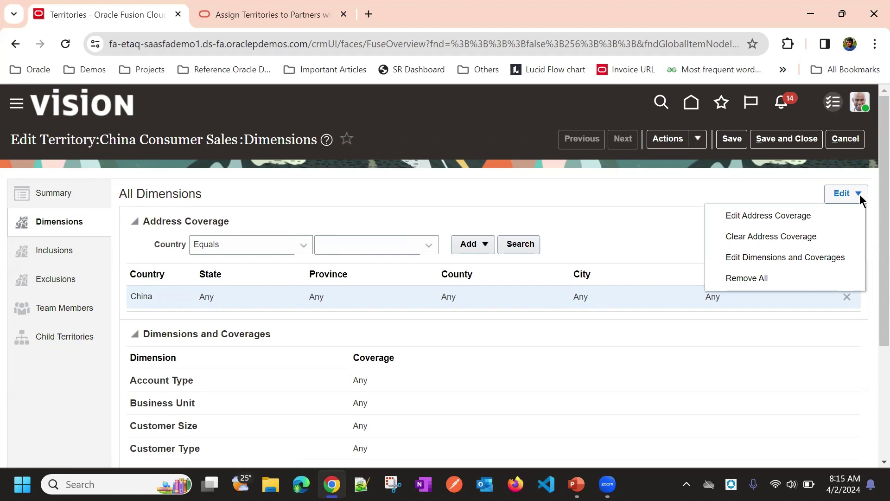
click(793, 215)
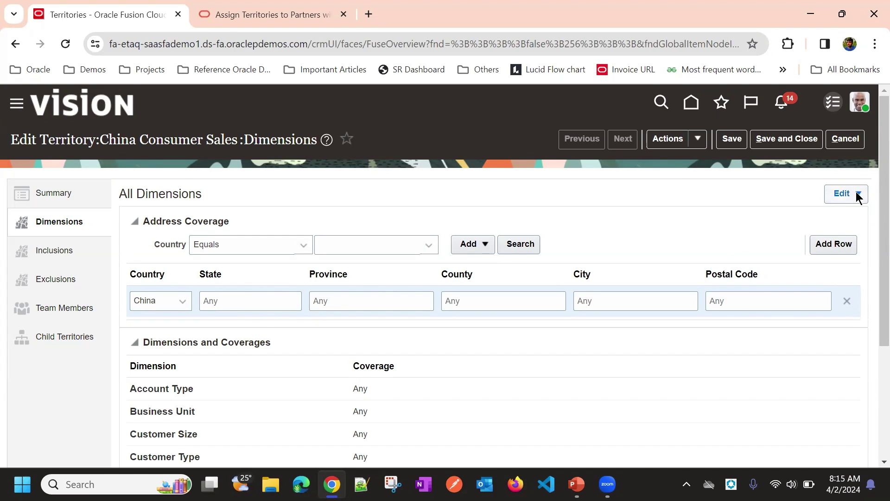
- Check the dimension coverages of China Consumer Sales, viewing Account Type, Business Unit and Product in the coverage editor, and cancel it
scroll(679, 228, down, 3)
scroll(201, 370, up, 3)
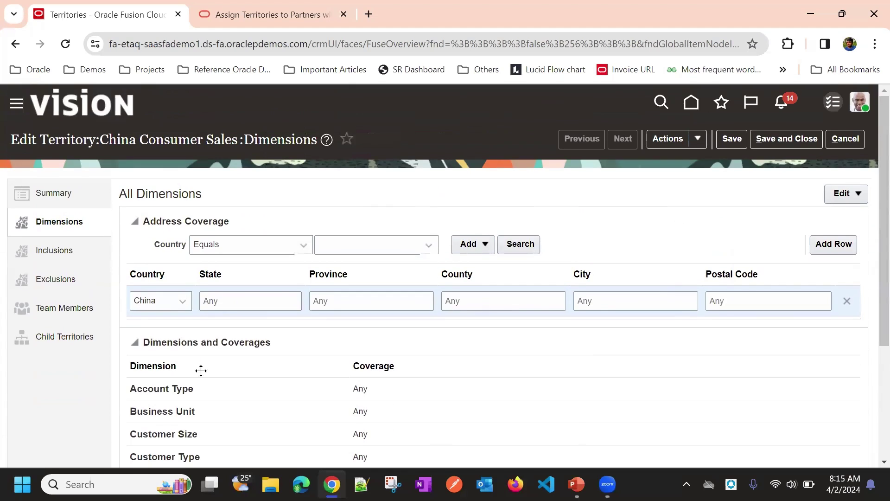
scroll(299, 326, down, 3)
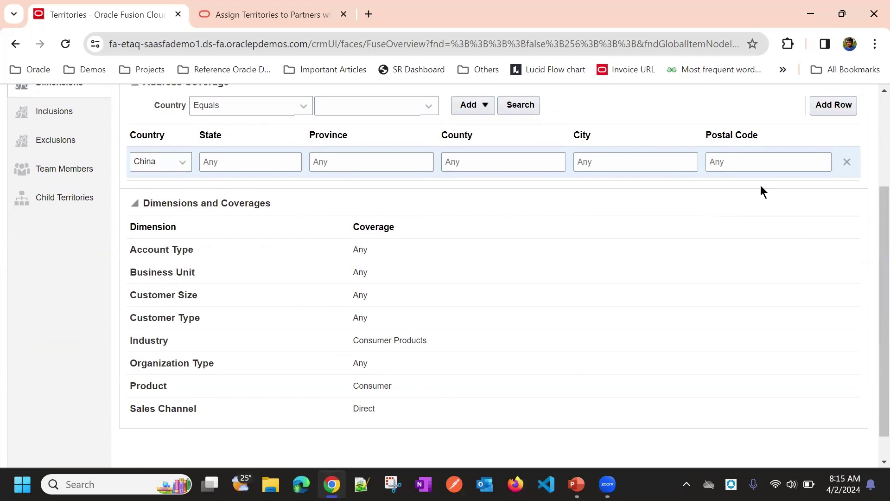
scroll(783, 186, up, 3)
click(857, 194)
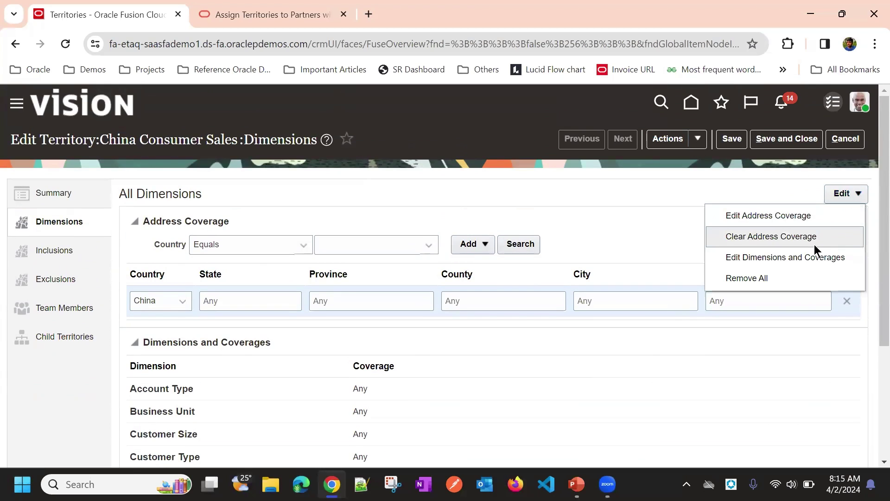
click(790, 255)
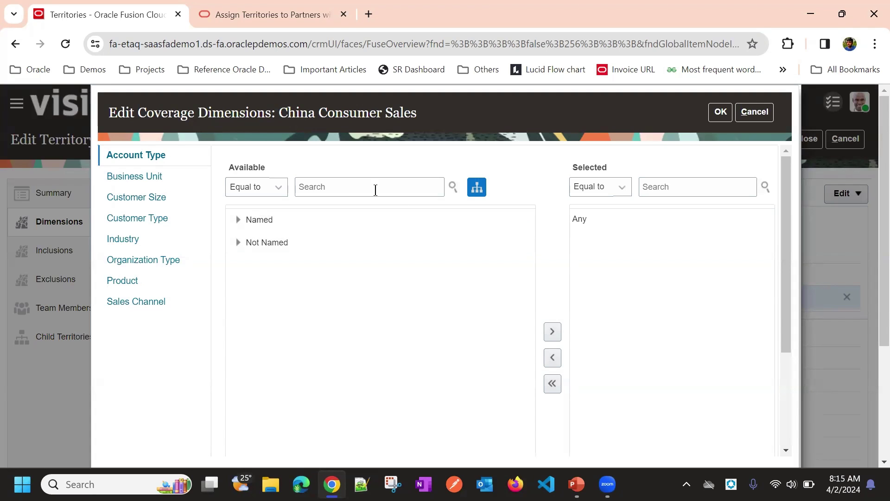
click(129, 180)
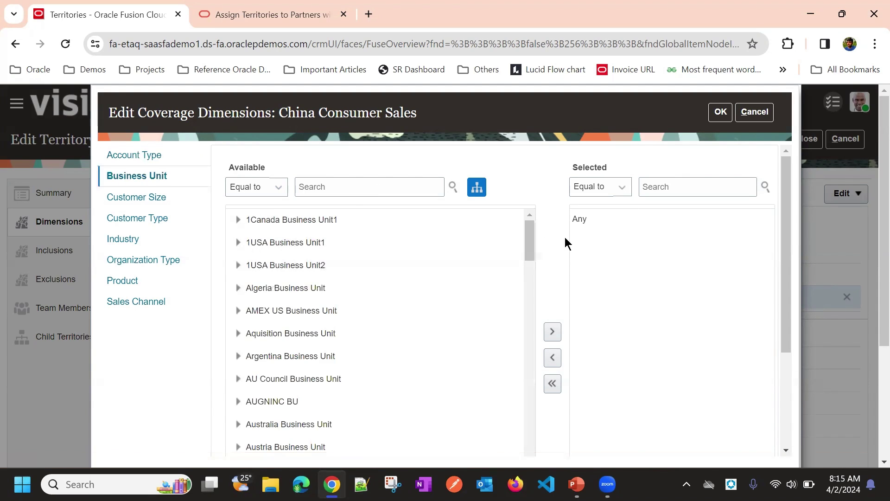
click(130, 281)
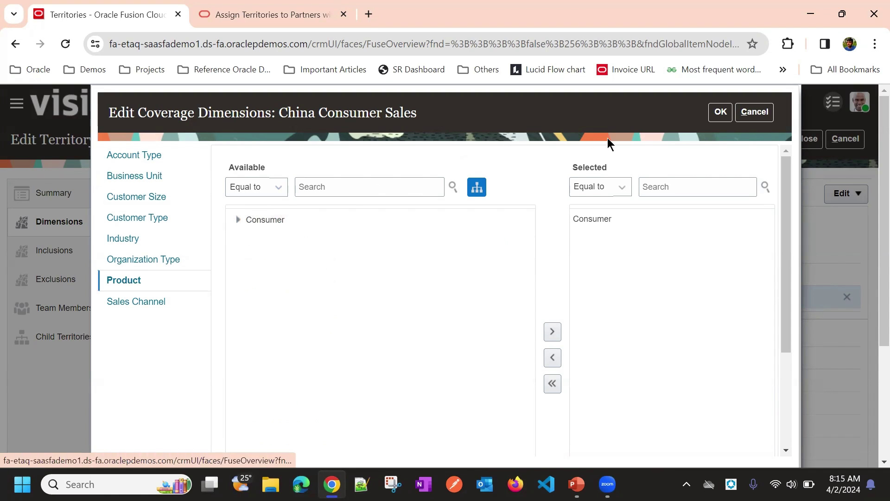
click(758, 116)
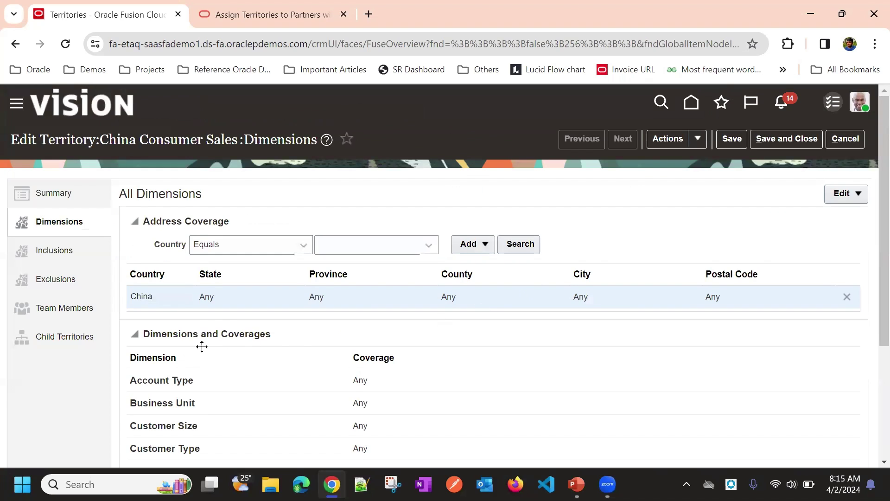
scroll(252, 298, down, 4)
scroll(621, 222, up, 4)
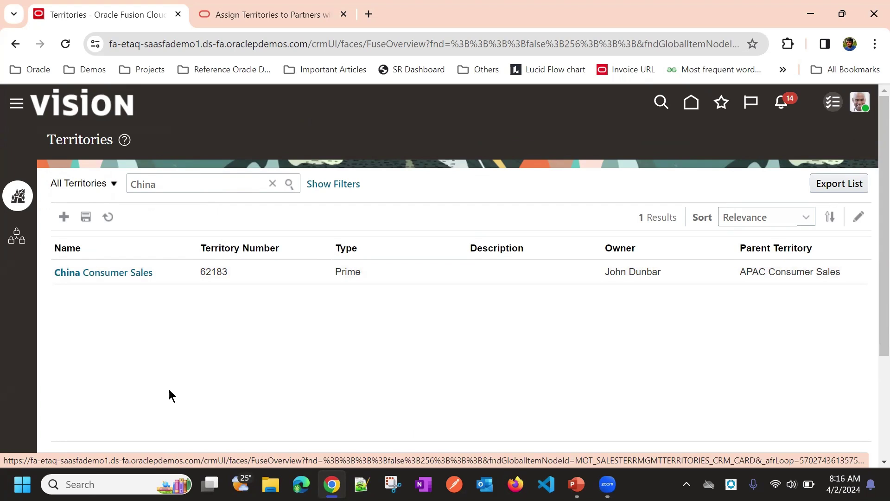
- Clear the search term above the list of territories
double_click(180, 178)
key(BackSpace)
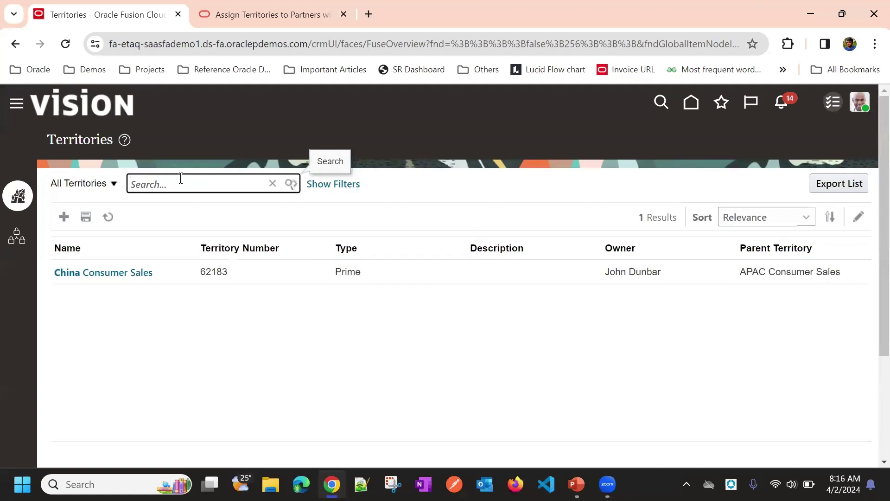
click(154, 115)
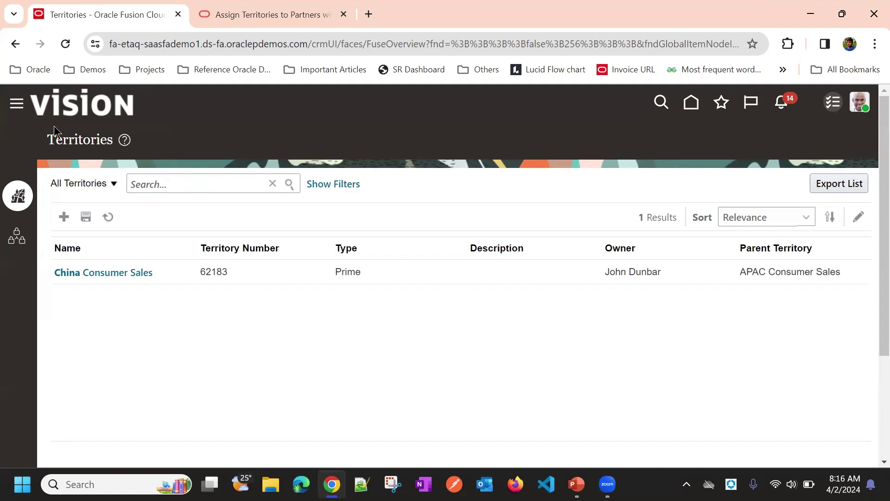
click(17, 105)
click(659, 163)
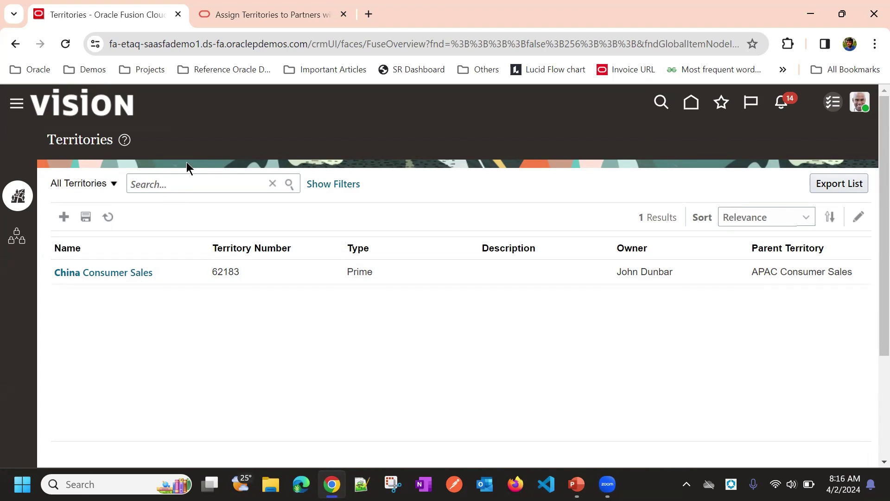
- From the active territories, go to the territory proposals, view "Opty and Account Assignmnet Changes" and return to the proposal list
click(17, 235)
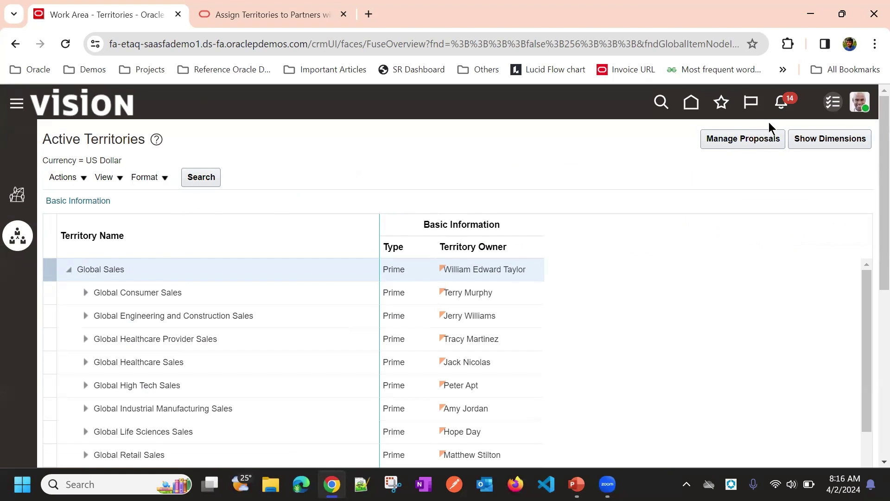
click(743, 140)
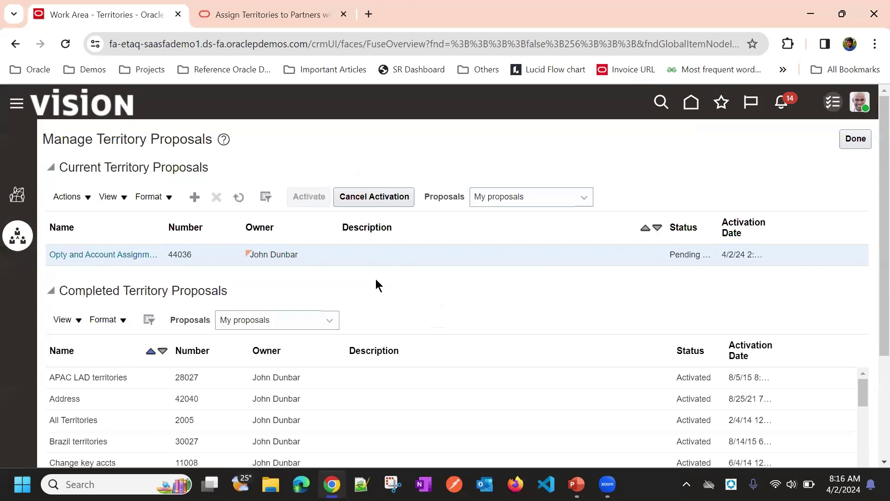
click(88, 255)
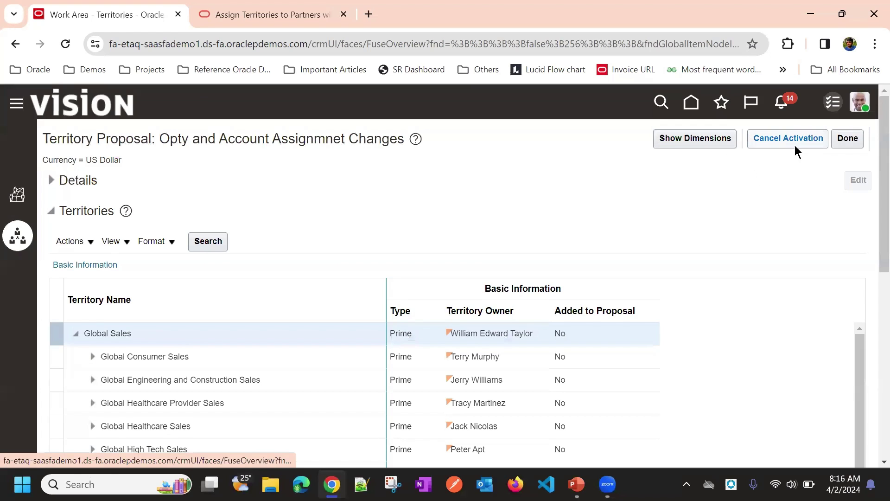
click(848, 138)
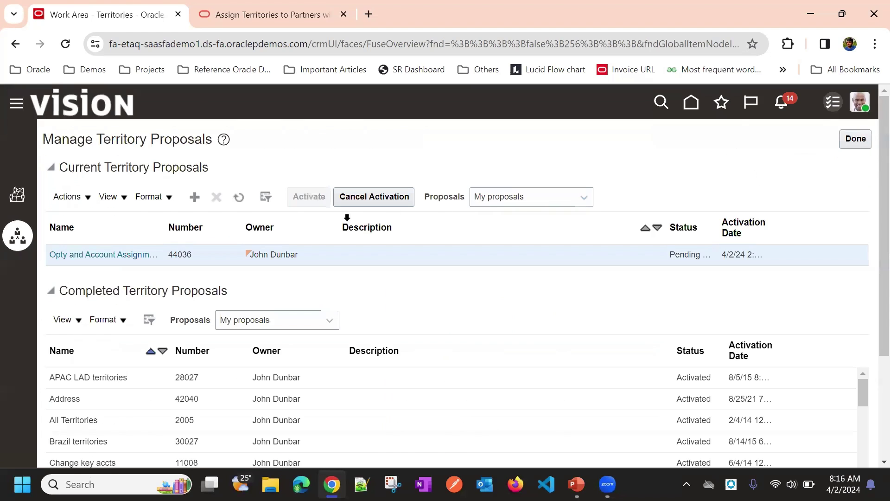
- Reopen the "Opty and Account Assignmnet Changes" proposal, check the activation date and status in its details, and close it
click(108, 255)
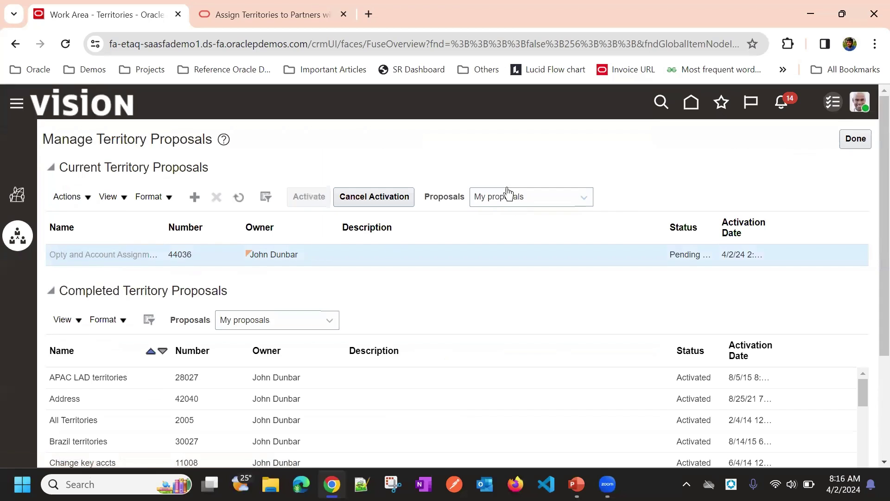
click(53, 182)
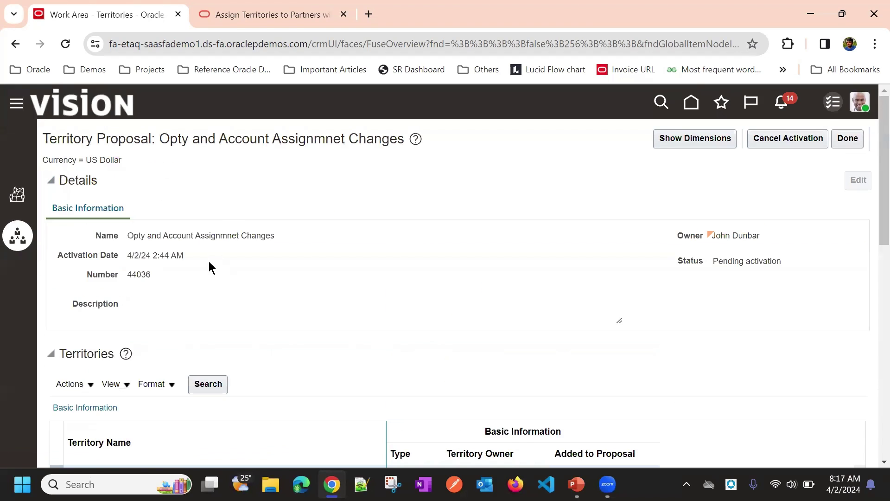
triple_click(735, 263)
click(696, 250)
click(846, 138)
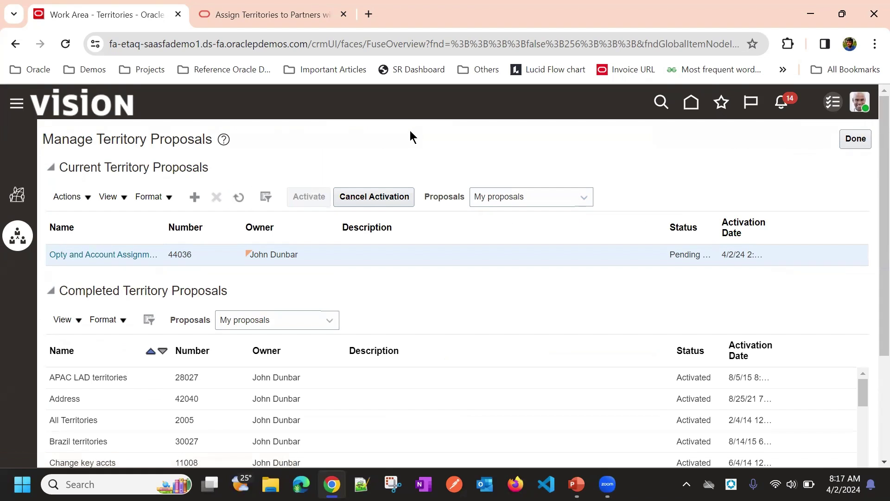
- Refresh the current territory proposals and check the activation status of "Opty and Account Assignmnet Changes"
click(234, 198)
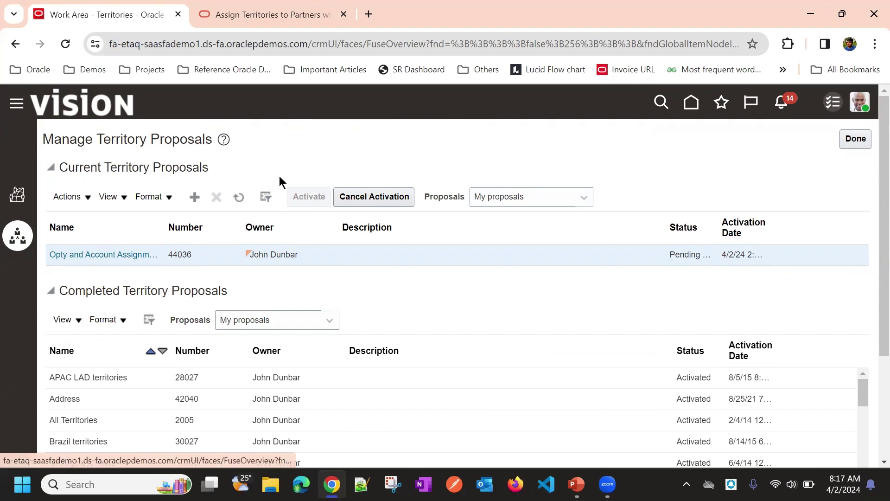
double_click(682, 254)
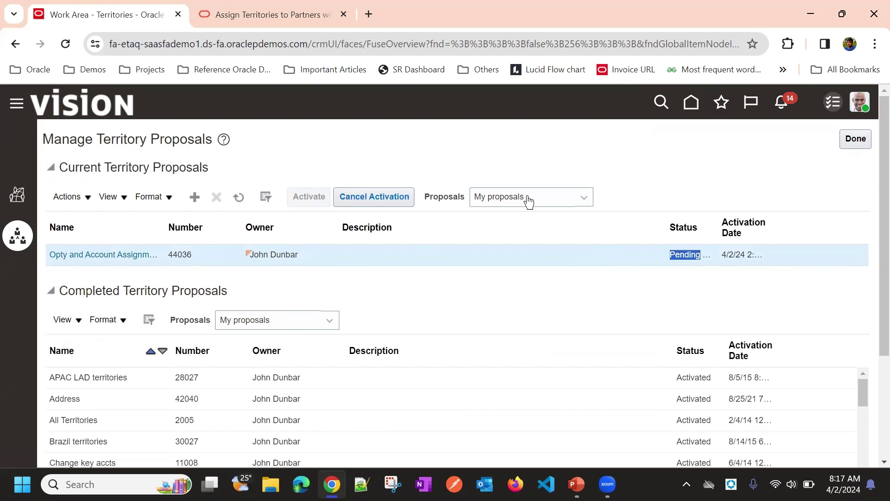
click(498, 201)
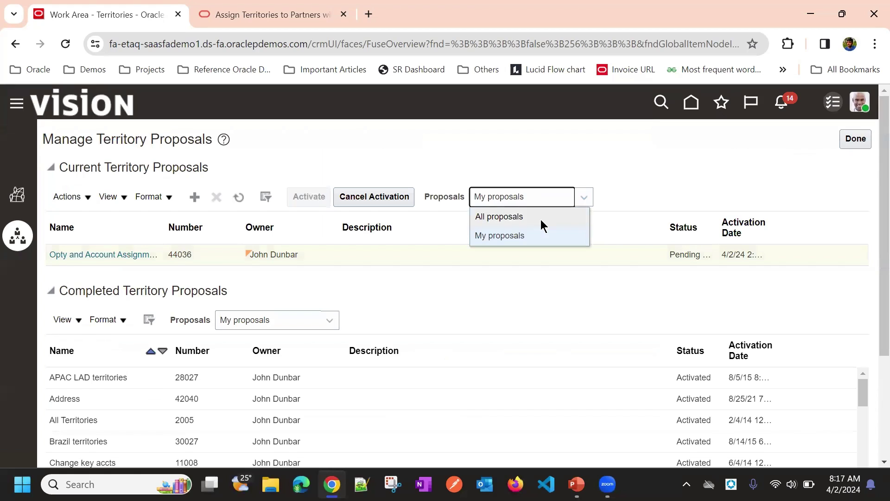
click(568, 166)
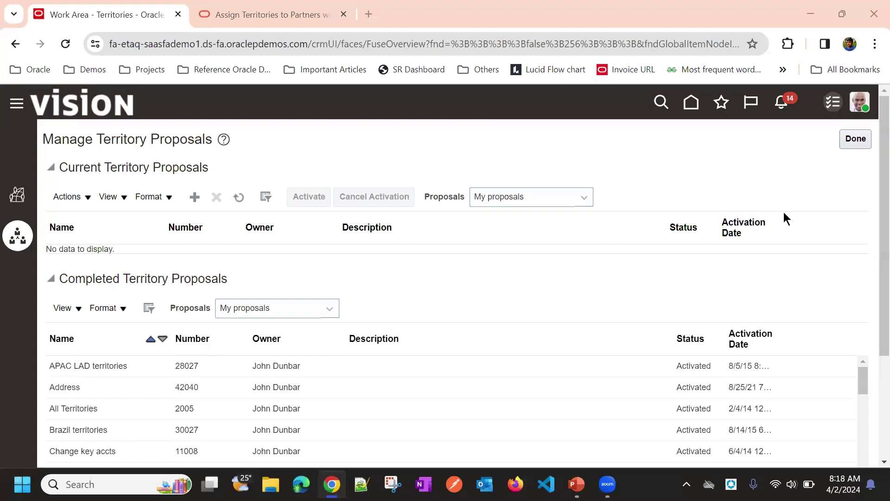
- Show all proposals under Current Territory Proposals and look through the current and completed lists
click(510, 197)
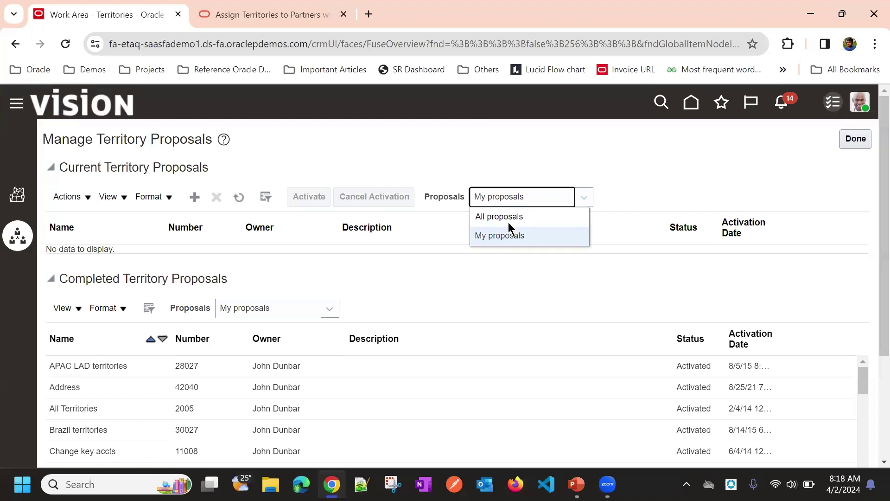
click(510, 222)
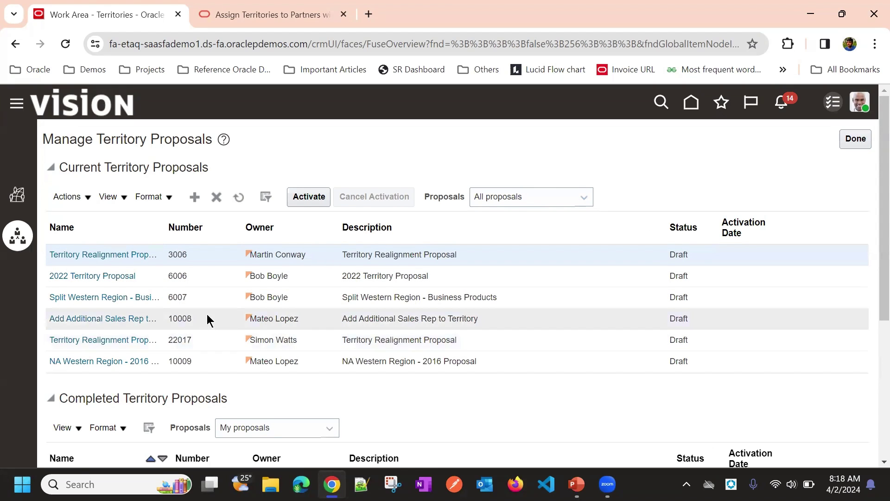
scroll(206, 313, down, 4)
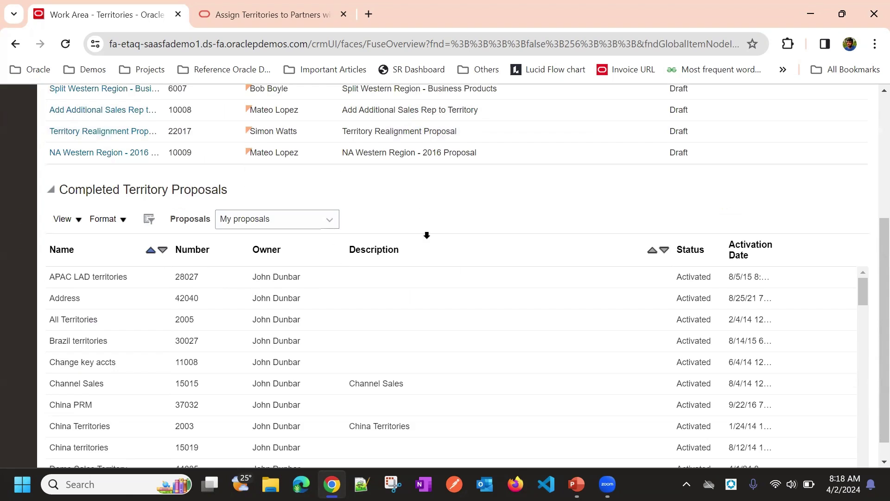
scroll(413, 241, up, 4)
scroll(349, 263, down, 3)
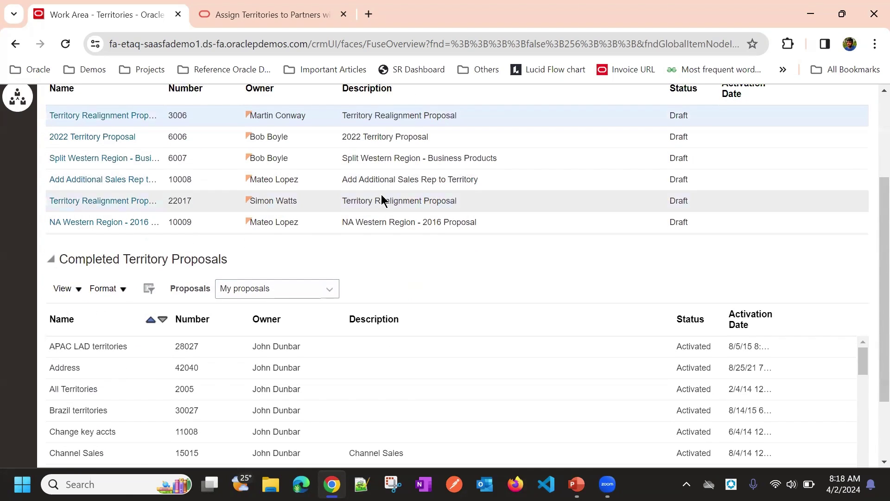
scroll(382, 185, down, 1)
scroll(389, 197, up, 4)
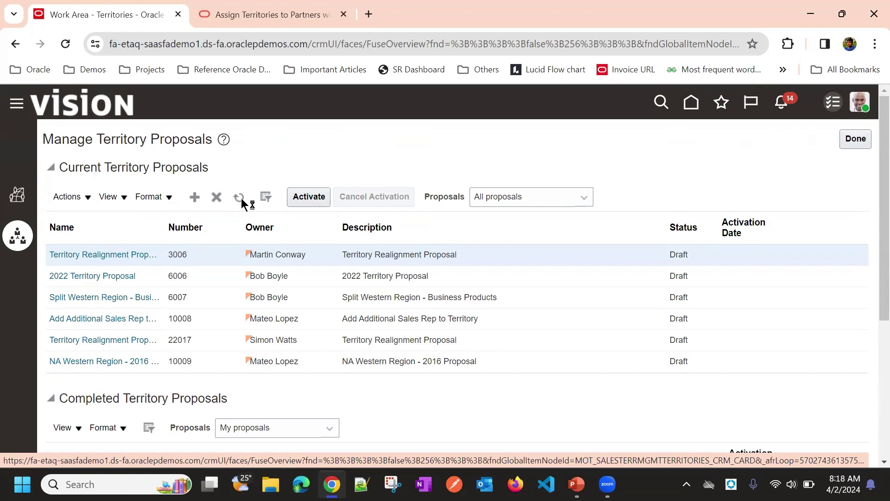
- Refresh the current territory proposals, leaving the filter set to All proposals
click(524, 198)
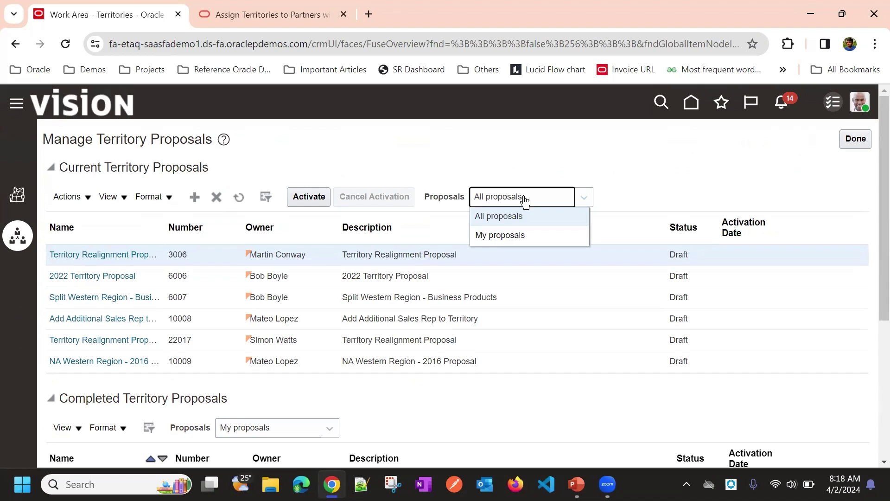
click(238, 197)
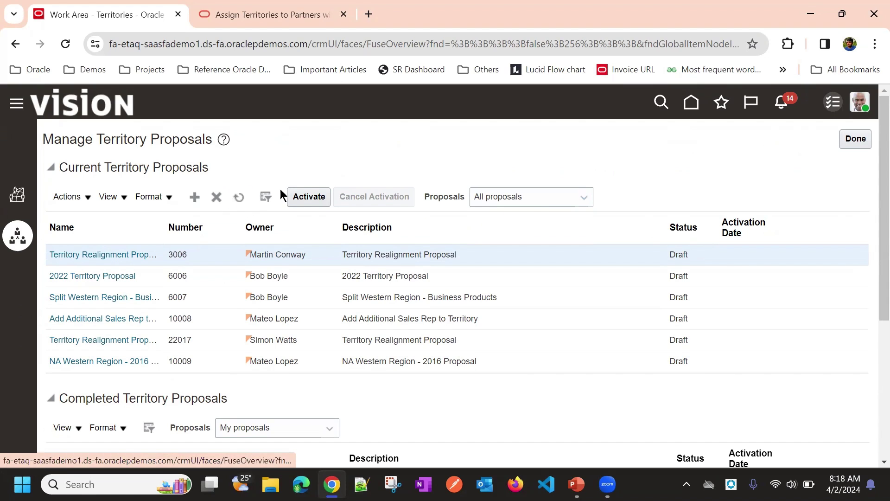
click(538, 202)
click(537, 197)
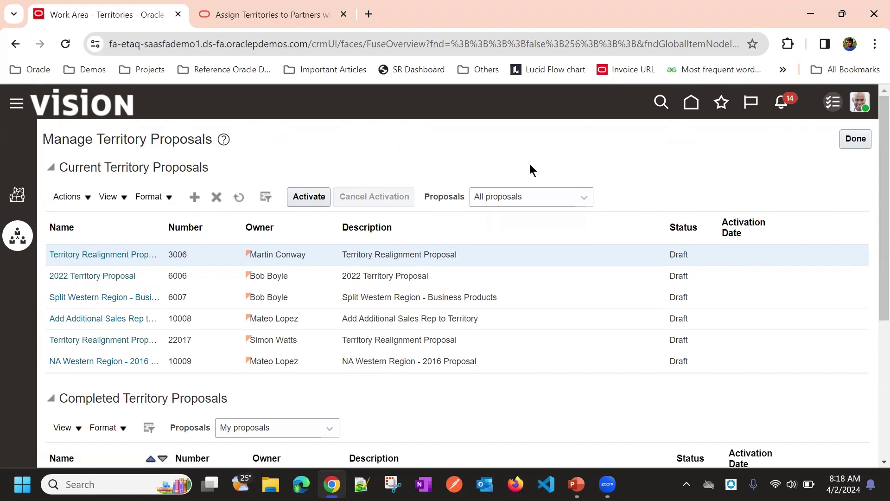
- Show all proposals under Completed Territory Proposals and look through the list for "Opty and Account Assignmnet Changes"
scroll(345, 296, down, 5)
click(235, 200)
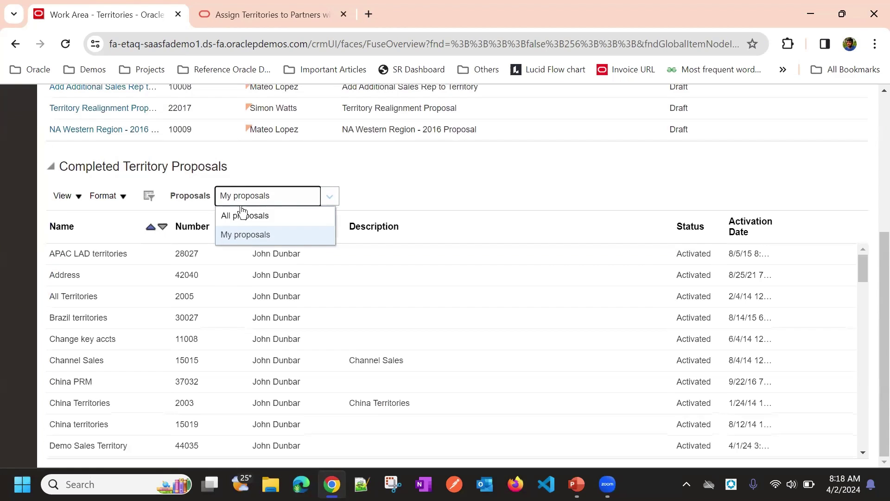
click(247, 214)
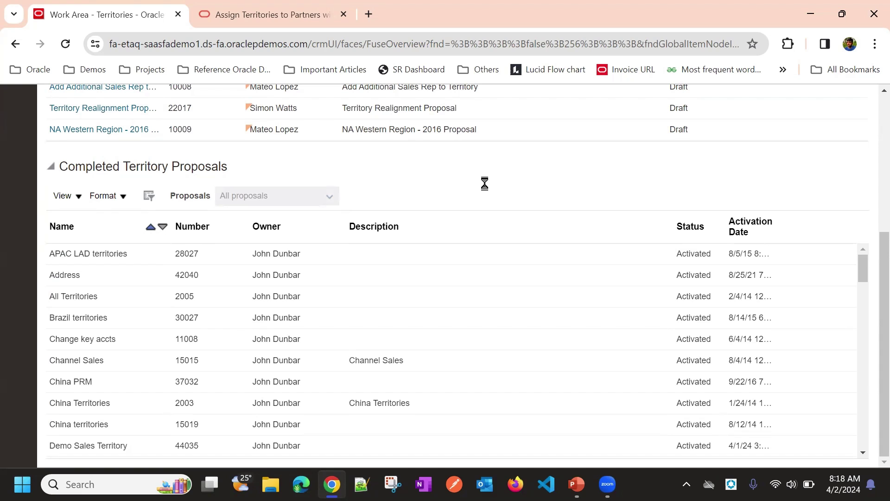
scroll(306, 343, down, 3)
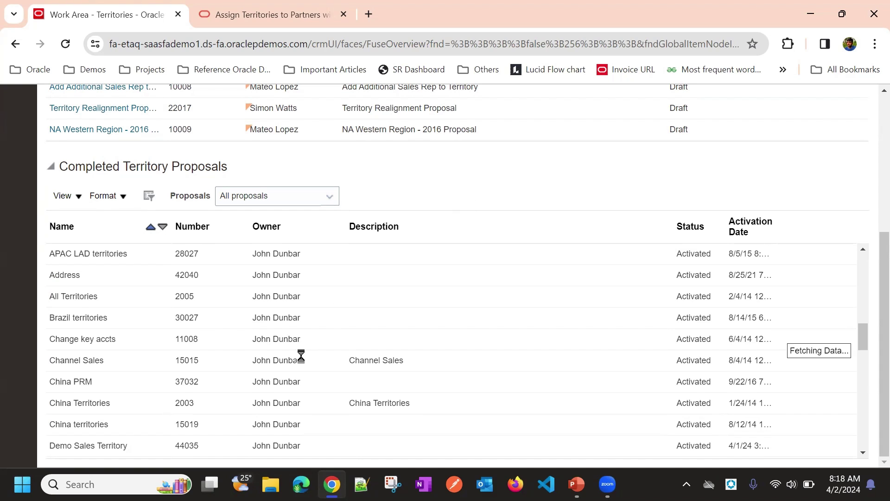
scroll(301, 357, down, 5)
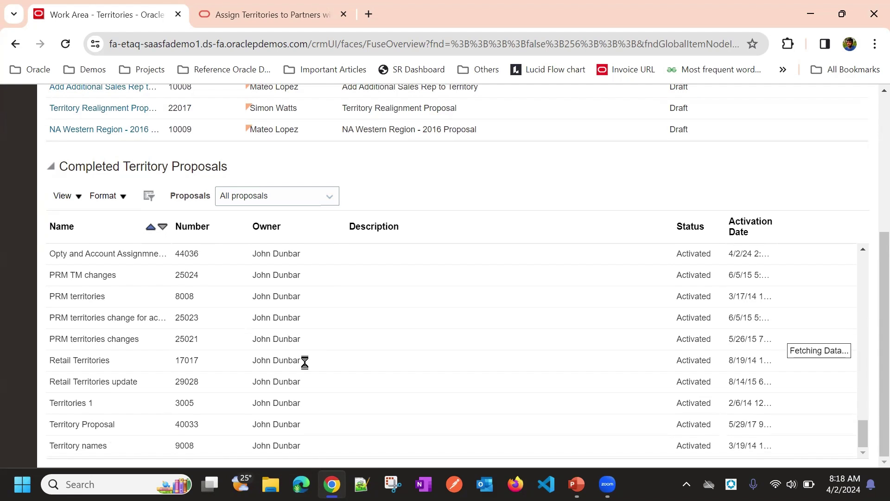
scroll(307, 364, down, 1)
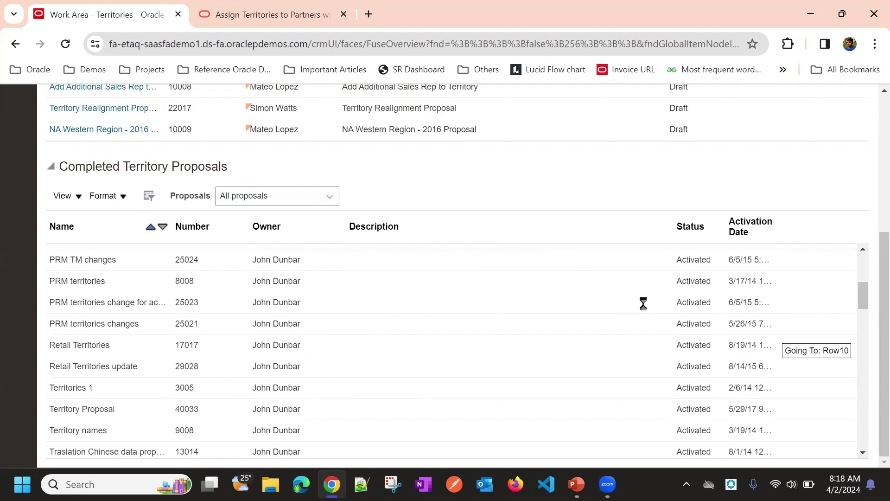
- Show the column filters for Completed Territory Proposals, sort by Activation Date with newest first, and look for the activated proposal
scroll(665, 312, up, 4)
scroll(639, 345, down, 1)
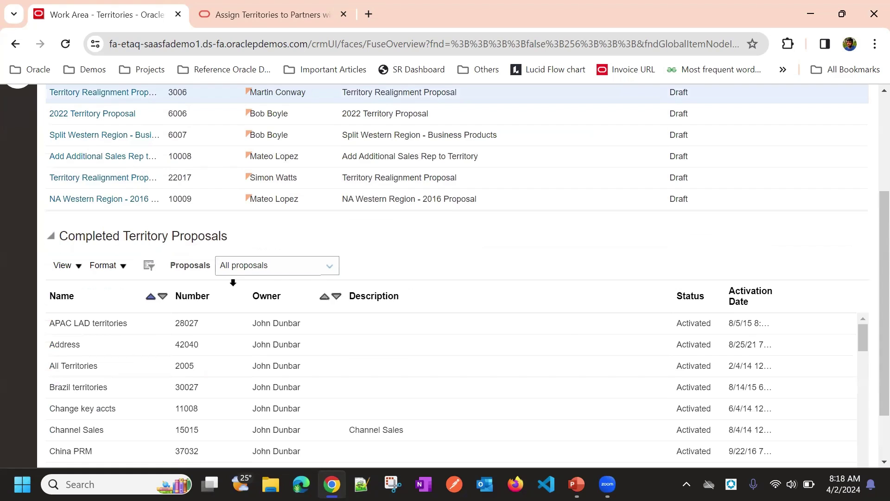
click(148, 265)
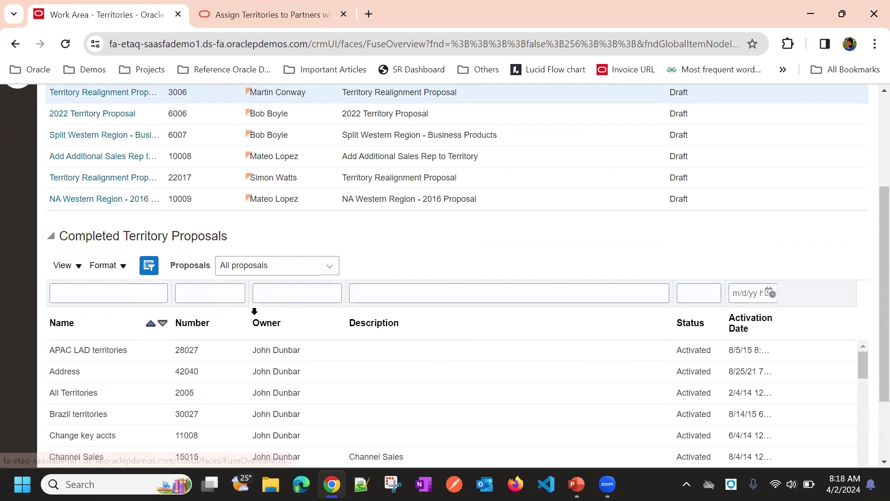
click(768, 318)
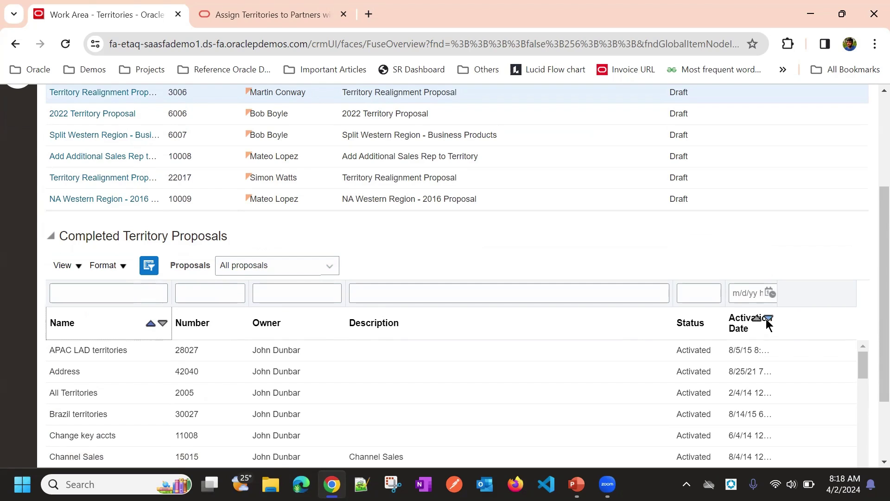
scroll(768, 323, down, 3)
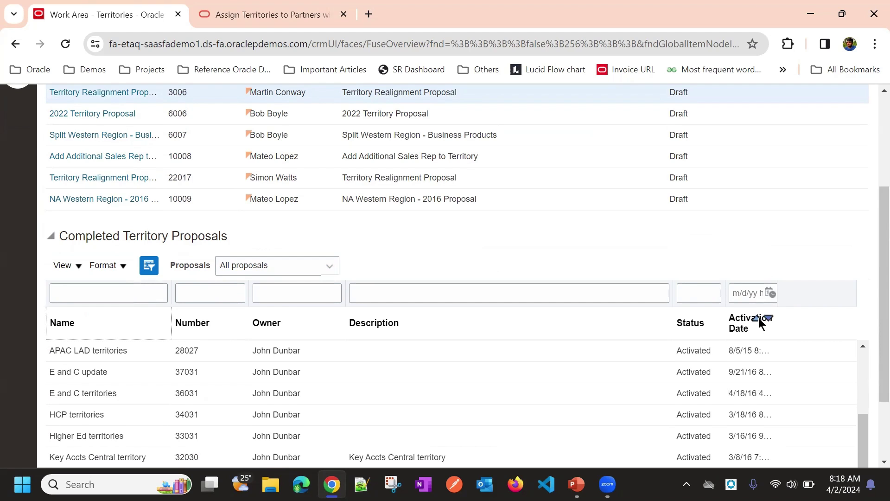
scroll(764, 324, down, 3)
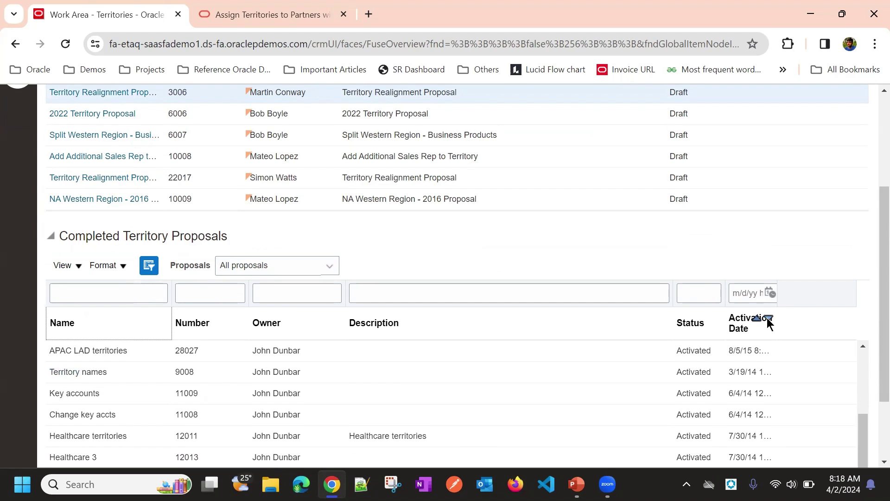
scroll(771, 323, down, 3)
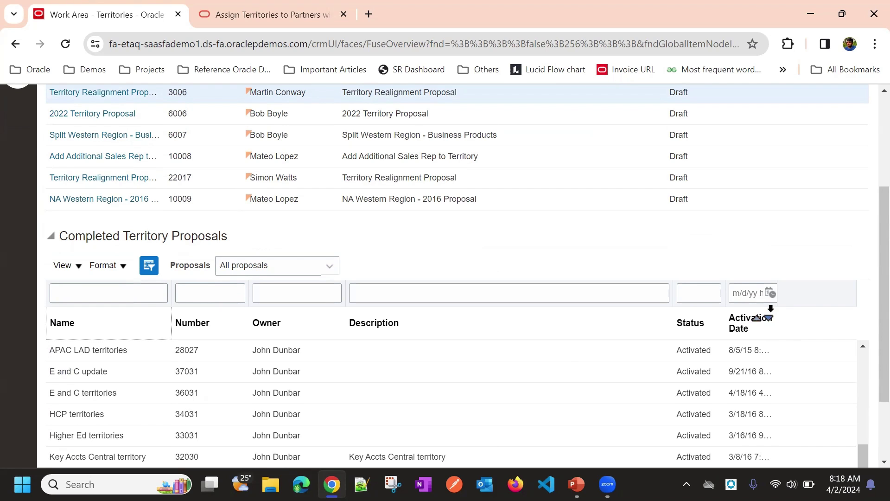
scroll(589, 250, down, 2)
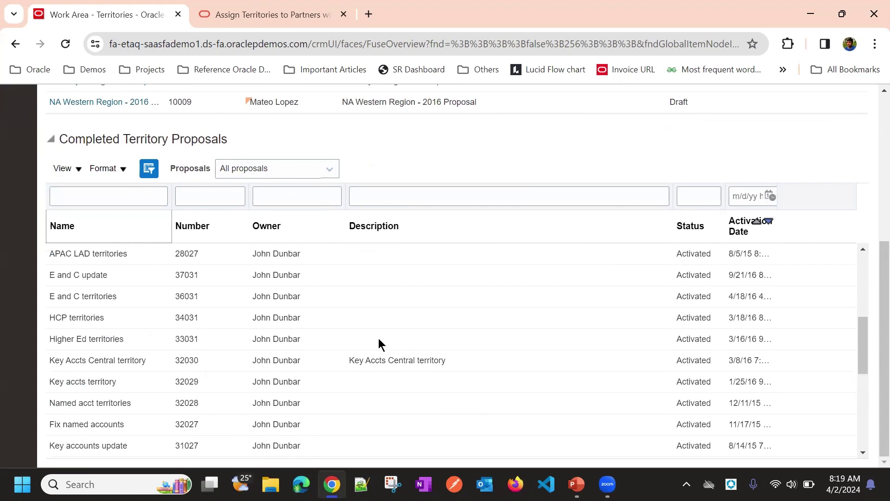
scroll(222, 347, down, 5)
scroll(134, 399, down, 2)
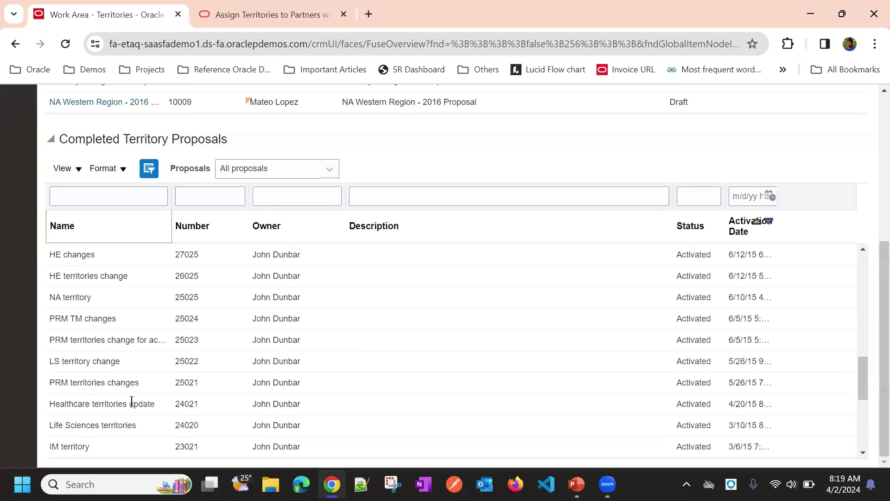
scroll(133, 407, down, 10)
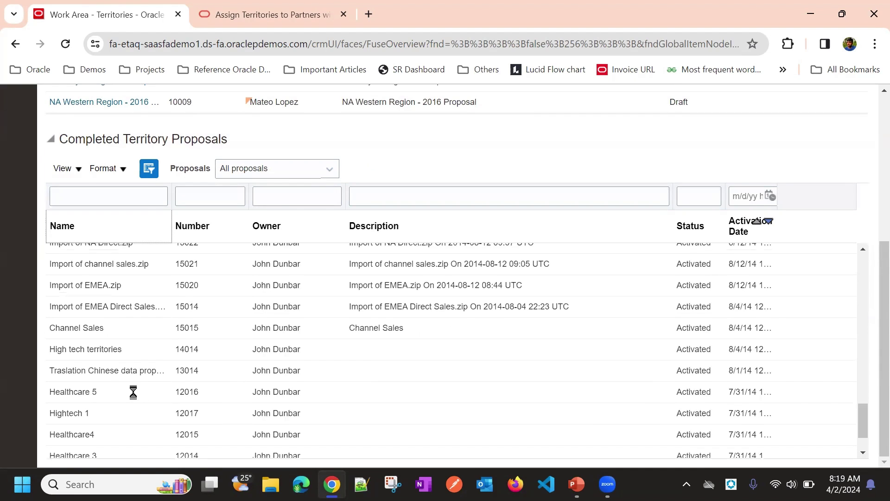
- Filter the completed proposals by name with "Opty" and check the activation status of the matching proposal
click(117, 192)
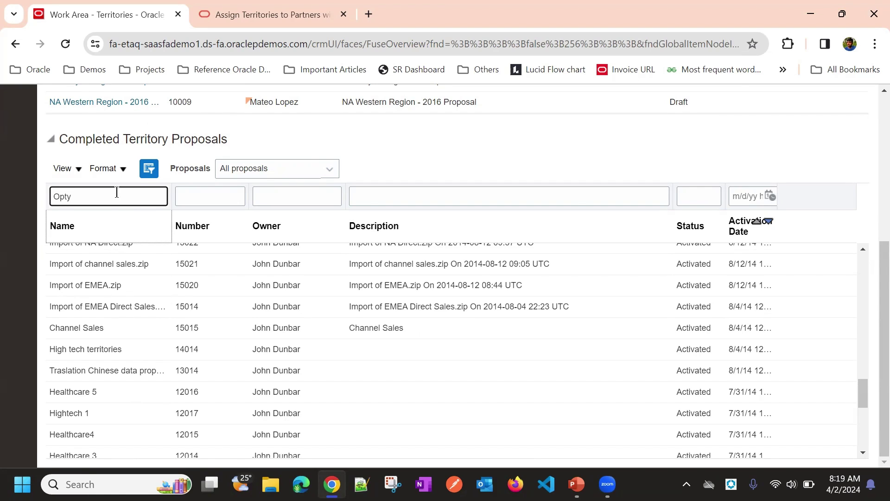
key(Return)
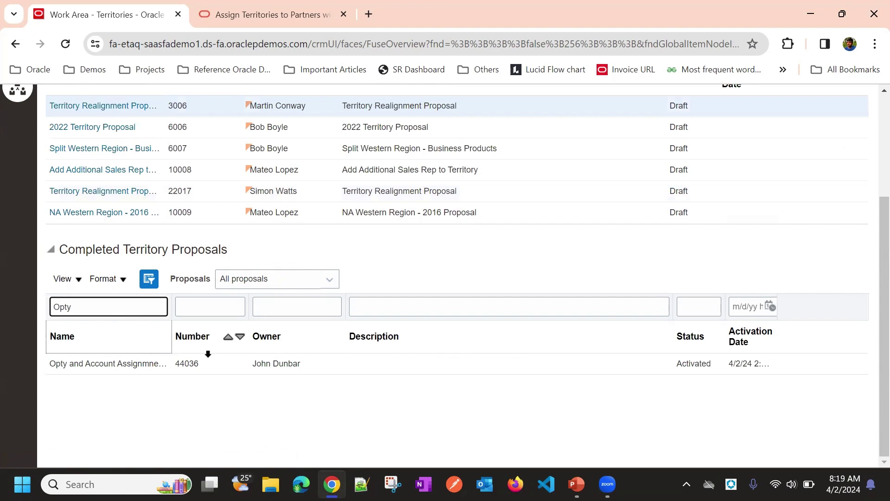
double_click(175, 364)
click(175, 364)
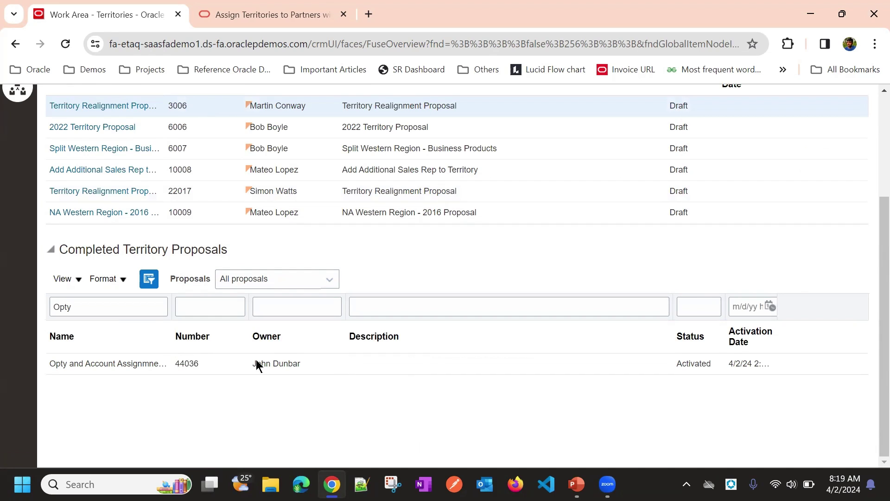
- Leave the territory proposals page, search the territories list for China, and open the China Consumer Sales territory
scroll(258, 365, up, 3)
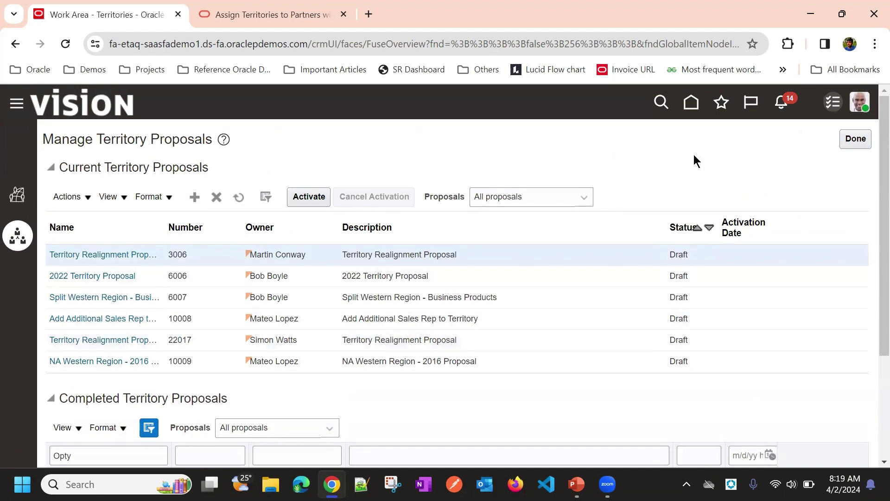
click(856, 138)
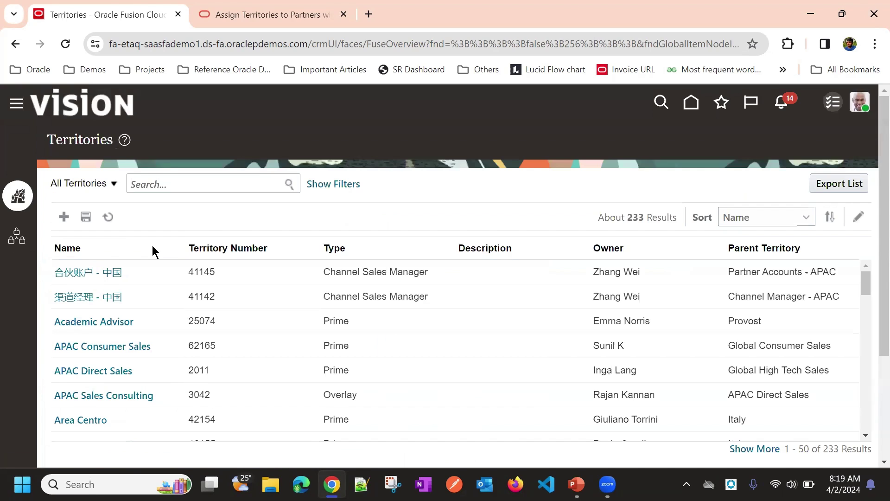
click(153, 184)
text(c)
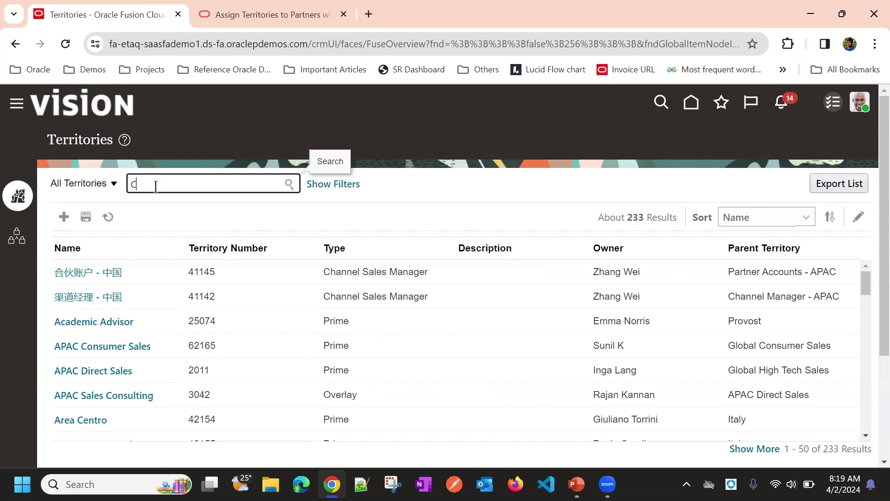
key(Return)
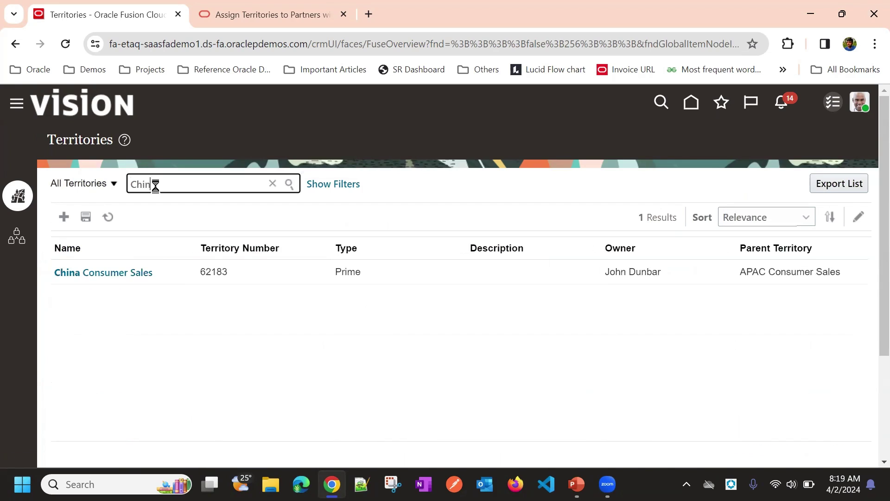
click(127, 276)
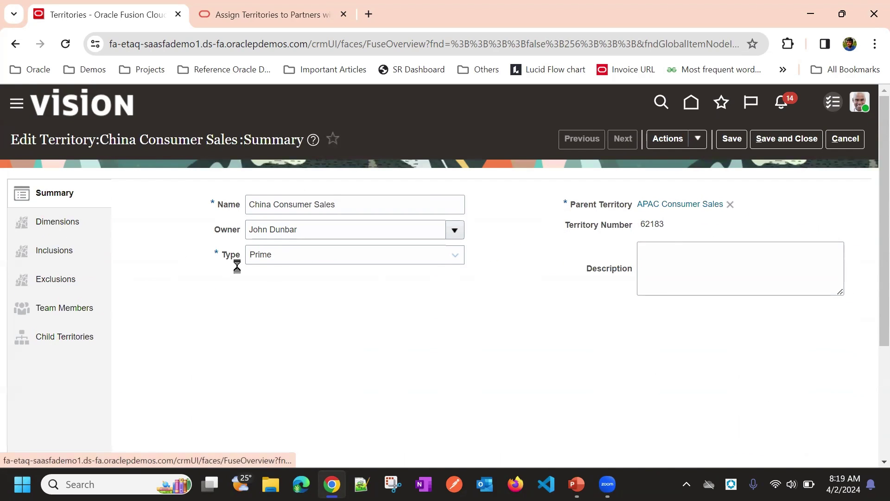
- Examine the Product coverage in the China Consumer Sales dimensions and close the territory without saving
scroll(501, 263, down, 3)
scroll(464, 274, down, 2)
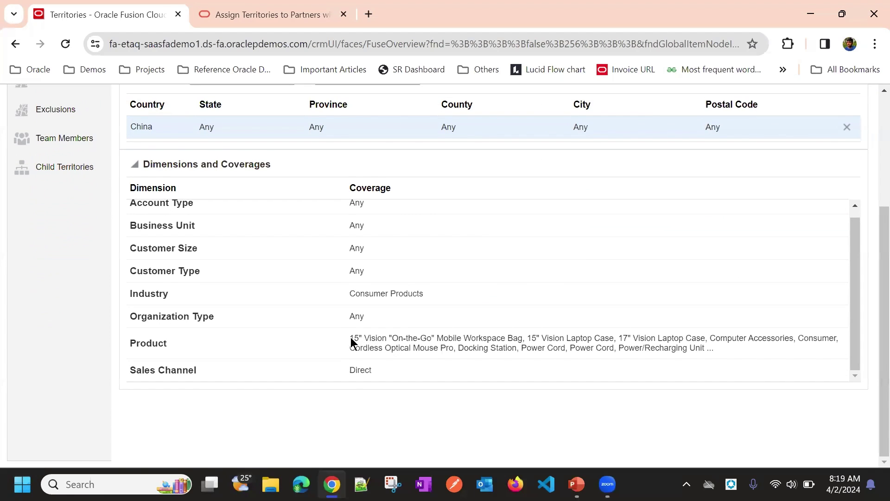
drag(351, 339, 708, 338)
scroll(616, 393, up, 5)
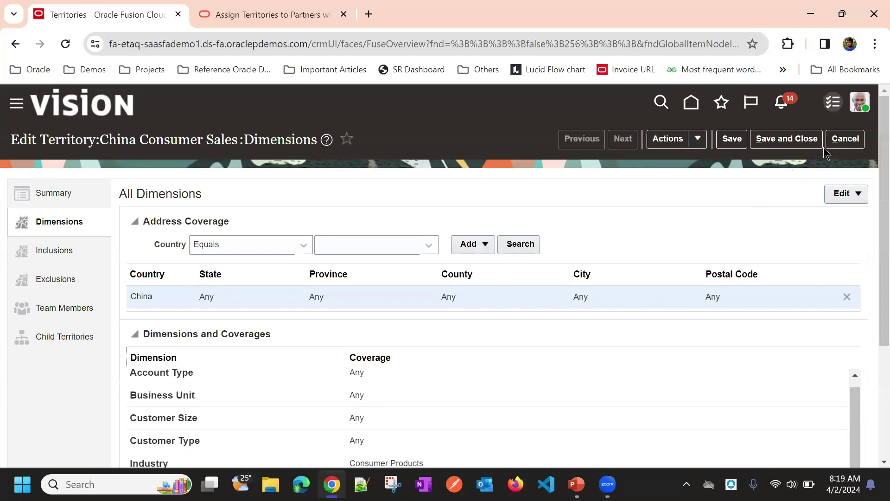
click(851, 138)
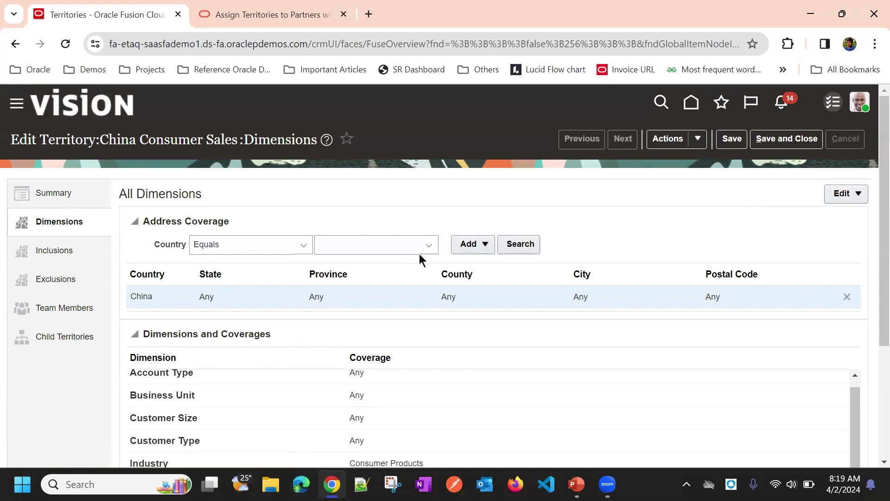
- Return to the home page and open the Opportunities list
click(71, 108)
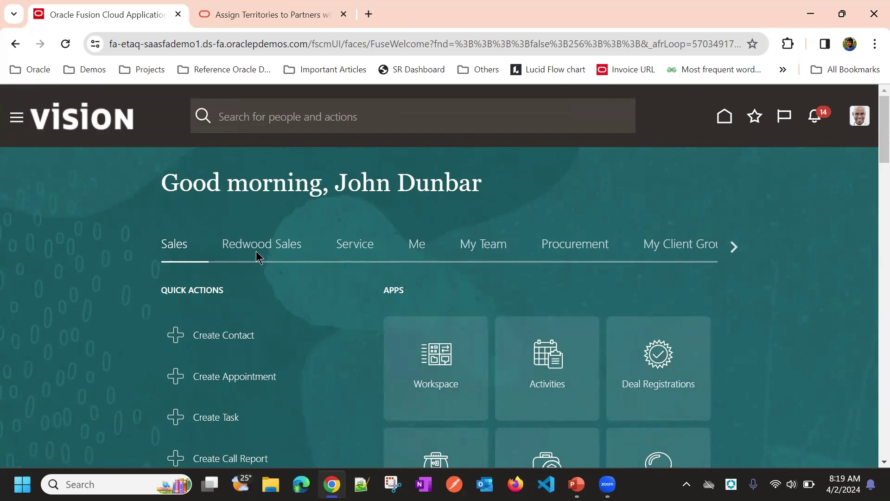
scroll(533, 260, down, 3)
scroll(556, 258, down, 2)
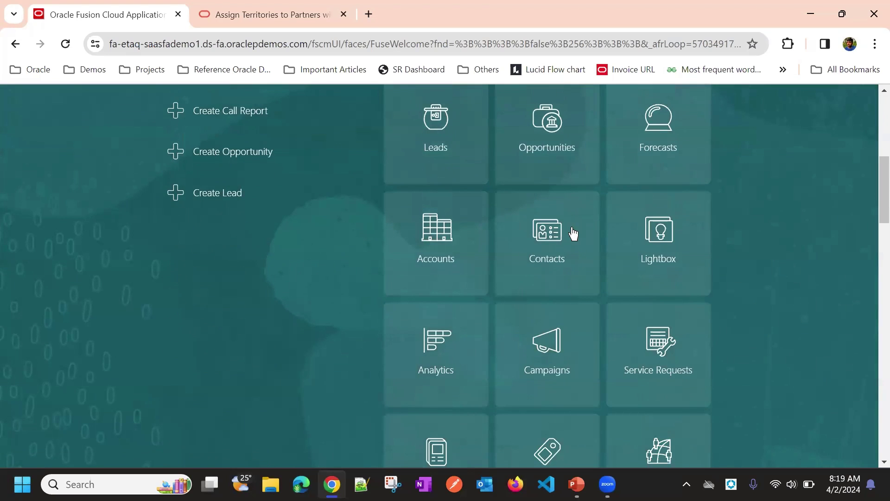
click(546, 146)
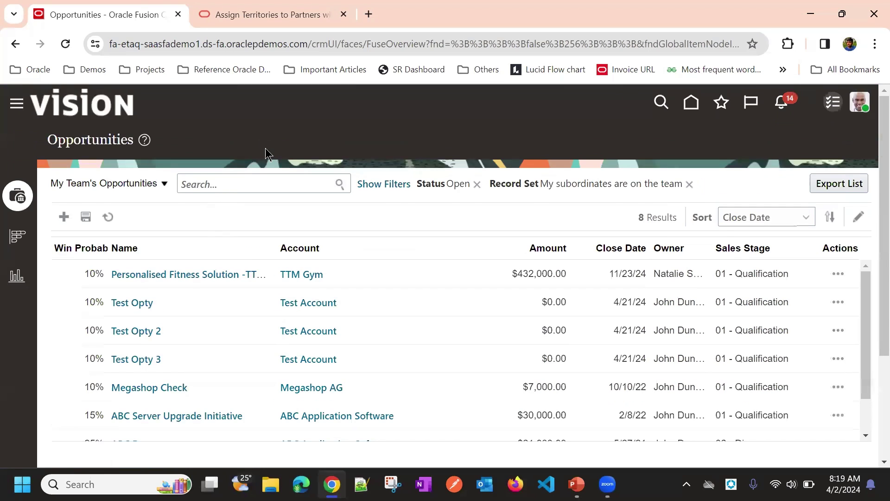
click(217, 185)
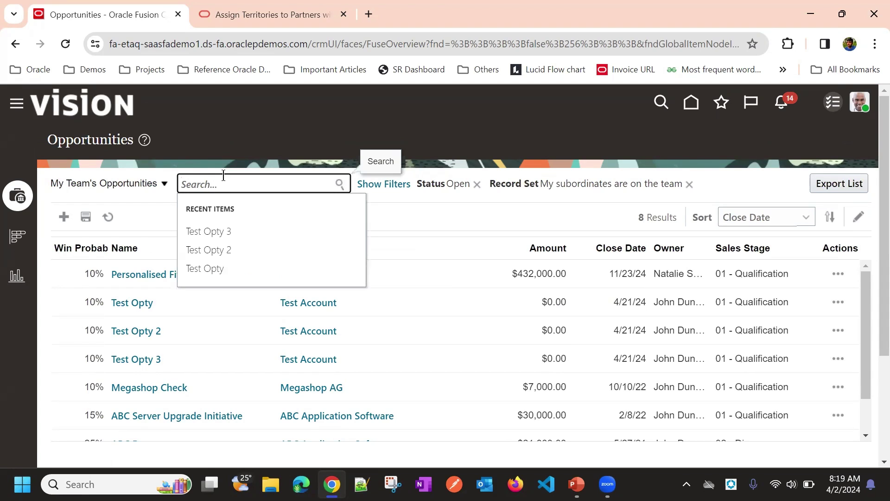
click(251, 143)
- Create an opportunity named "Opty Territory Assignment 01" for the account Test Account and save it to continue editing
click(57, 216)
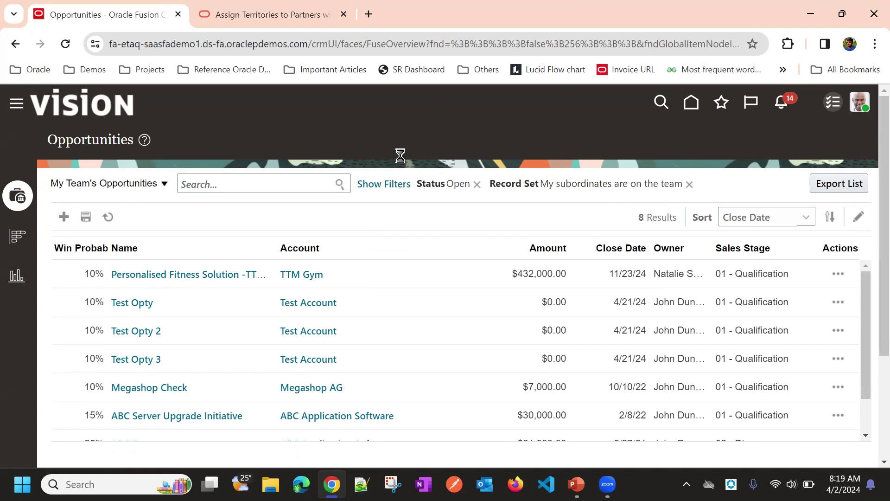
click(222, 211)
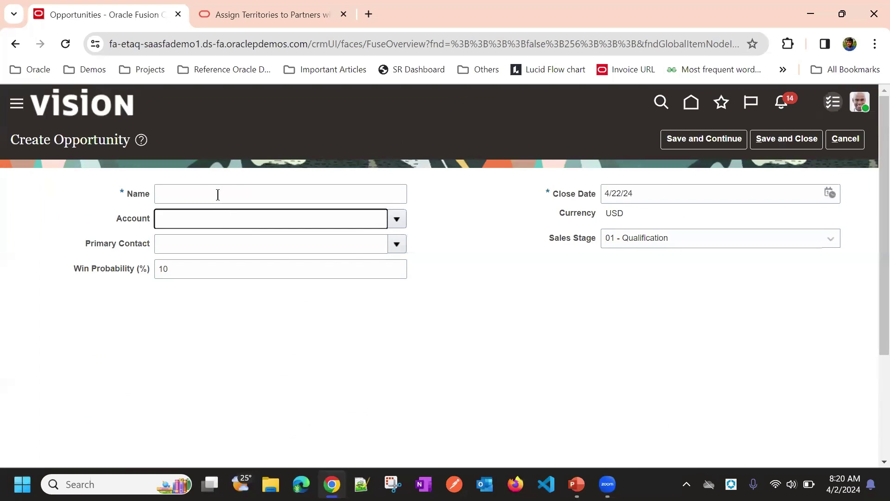
click(218, 195)
text(Op)
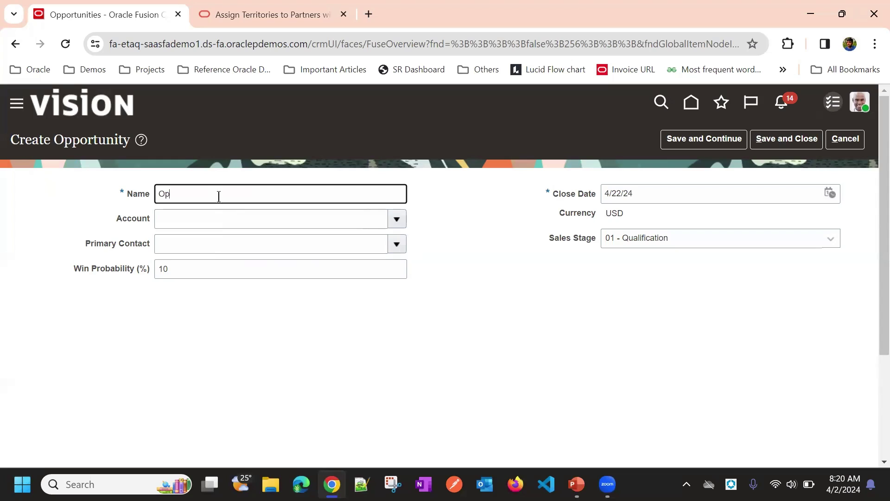
text(ty Territory Assignment 01)
click(395, 220)
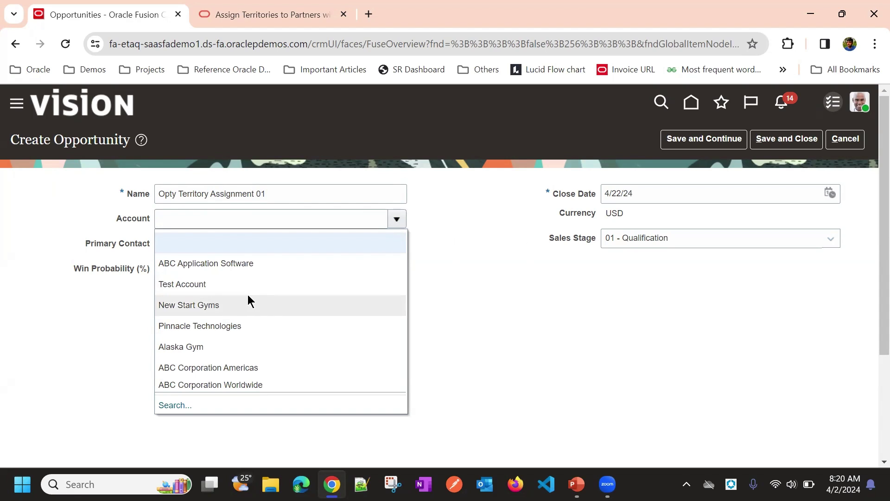
click(225, 287)
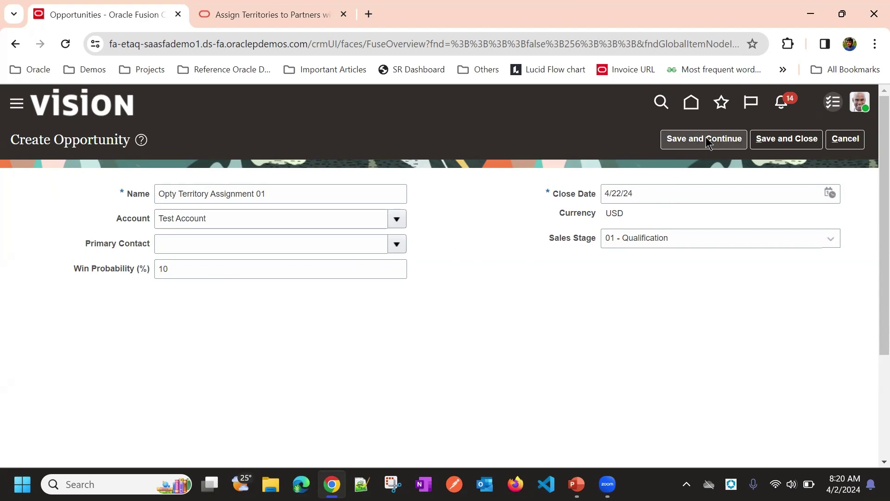
drag(215, 214, 124, 217)
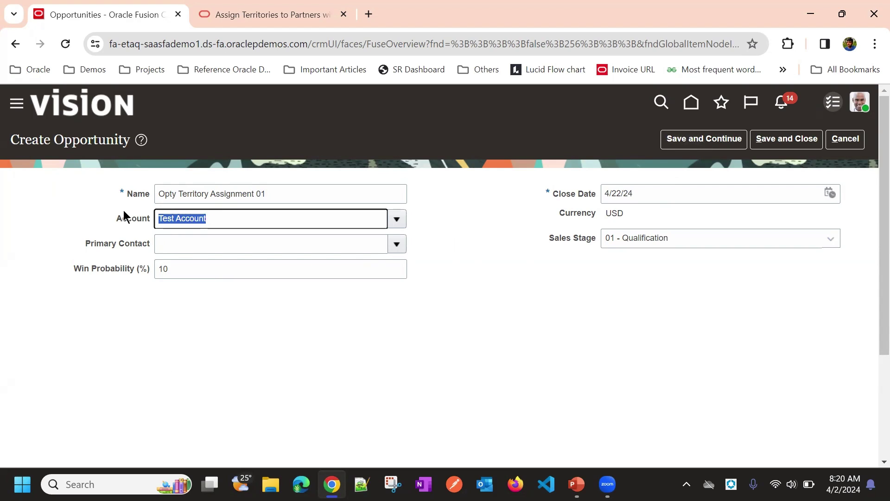
click(704, 139)
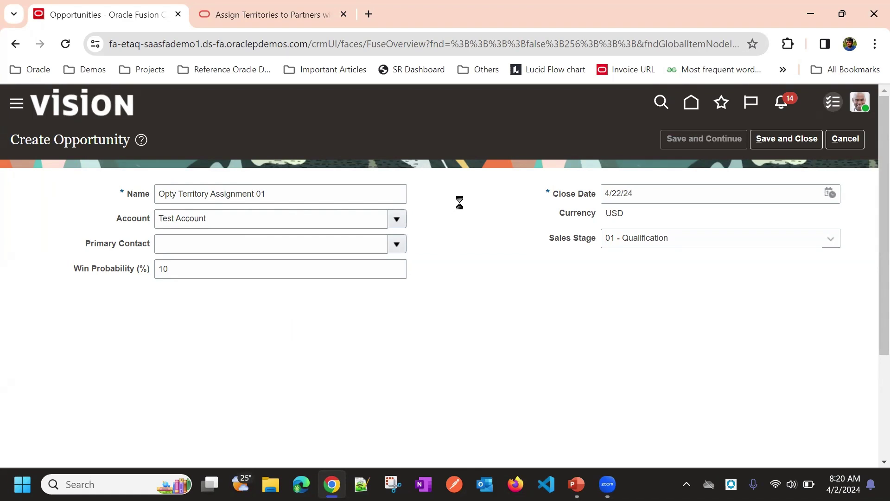
drag(209, 219, 151, 217)
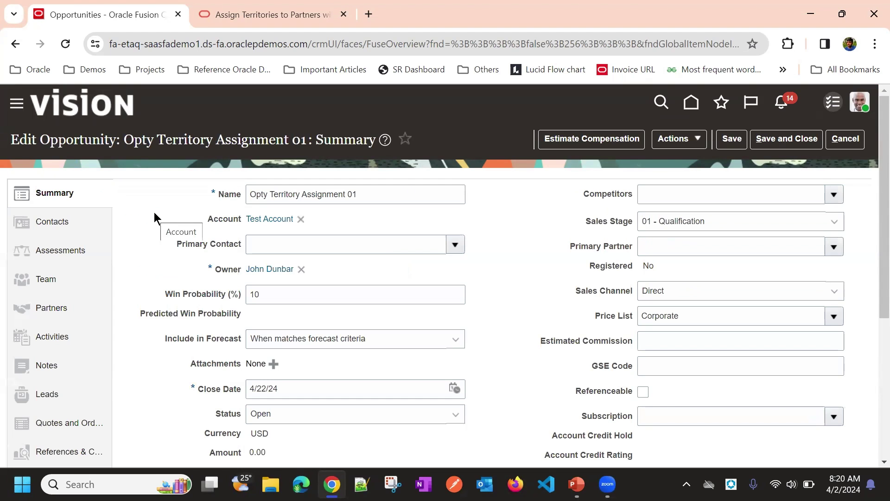
- Review the summary of the new opportunity and open its linked account, Test Account
scroll(529, 237, down, 5)
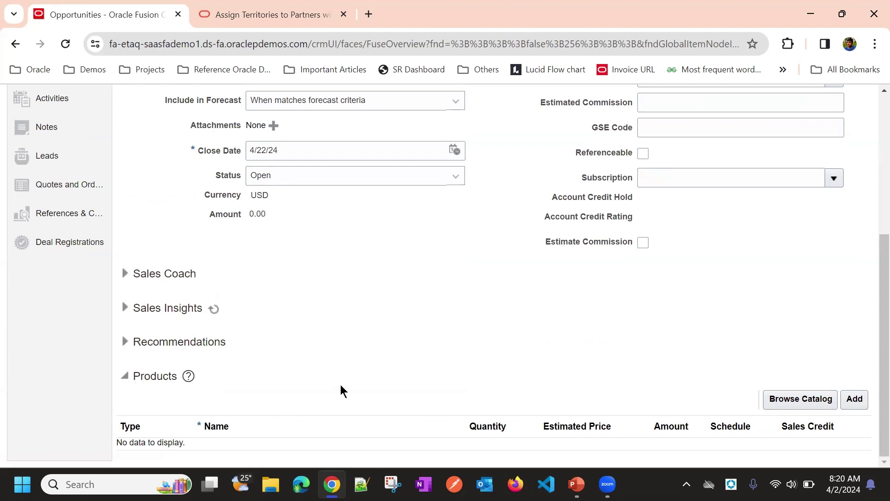
scroll(566, 357, up, 5)
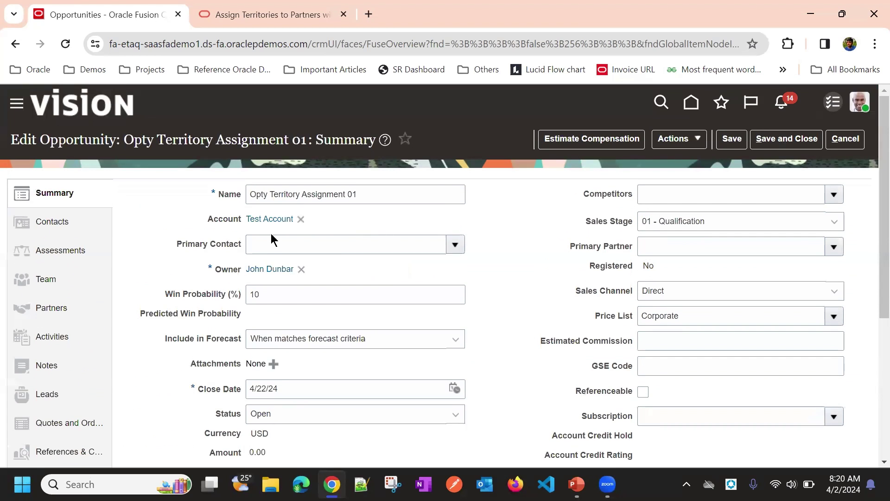
scroll(503, 333, down, 5)
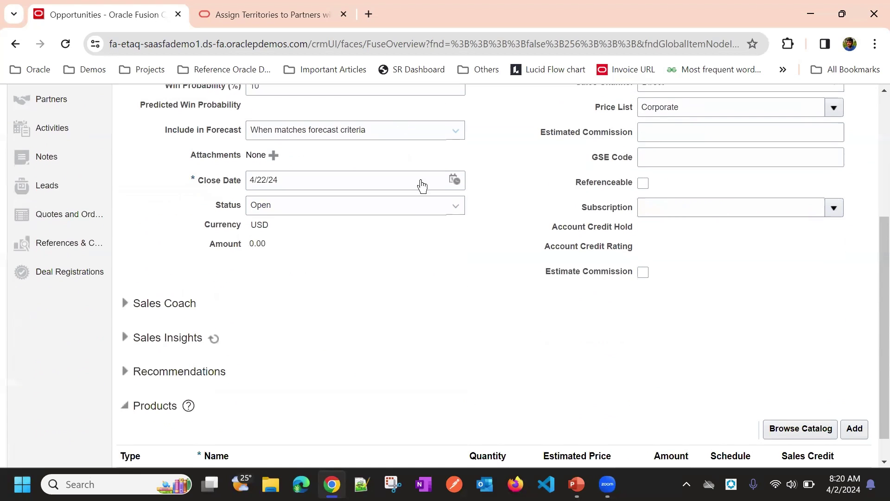
scroll(494, 352, up, 5)
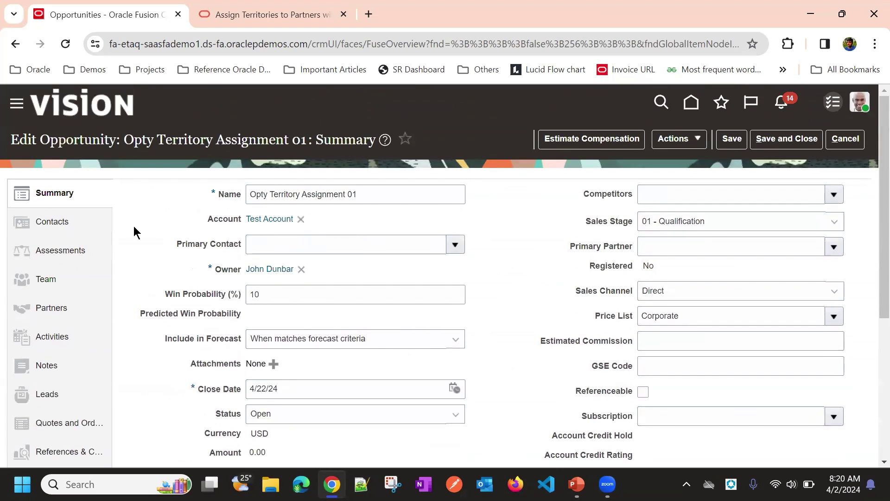
scroll(529, 292, down, 5)
scroll(524, 296, up, 5)
click(261, 221)
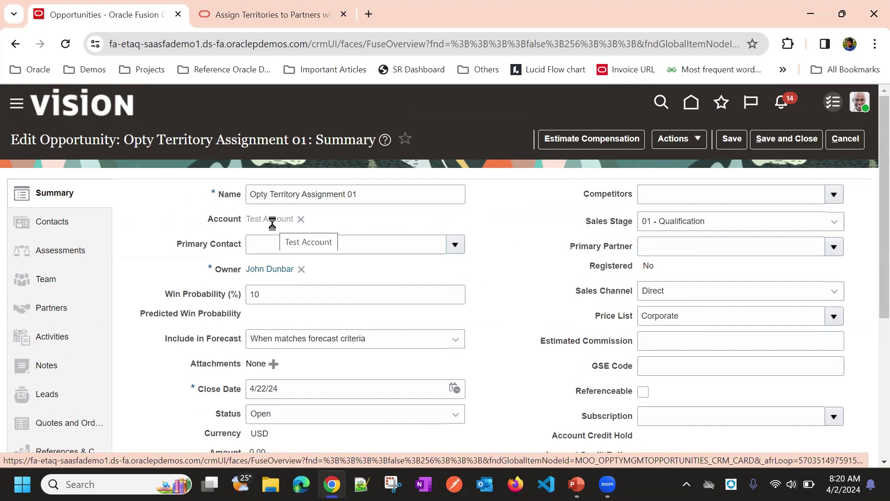
click(272, 223)
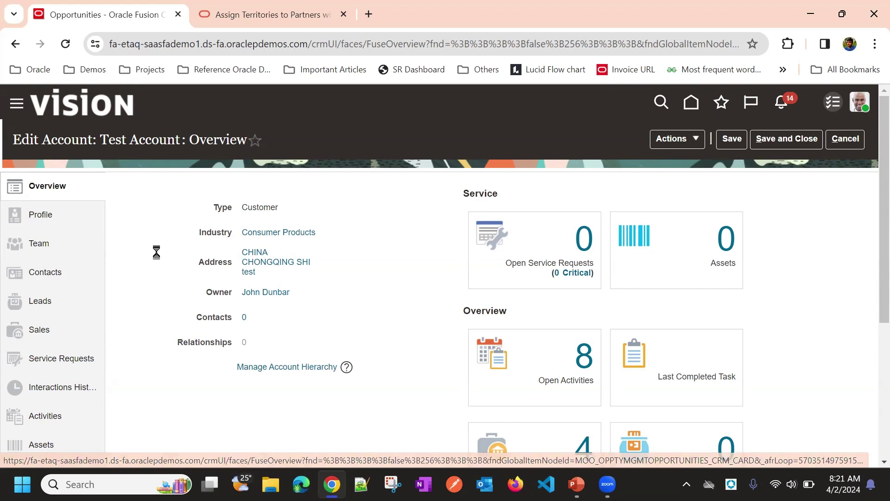
- Examine the profile of Test Account and its sell-to address details, and close the address without changes
click(43, 214)
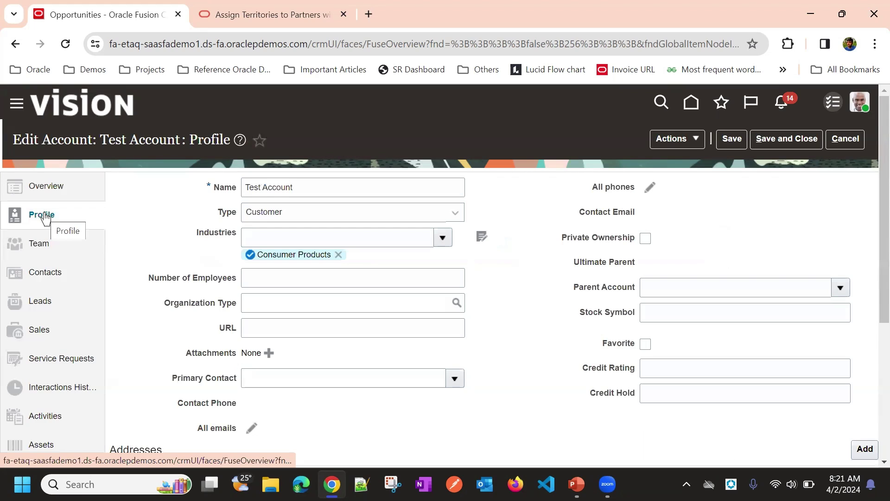
scroll(291, 233, down, 5)
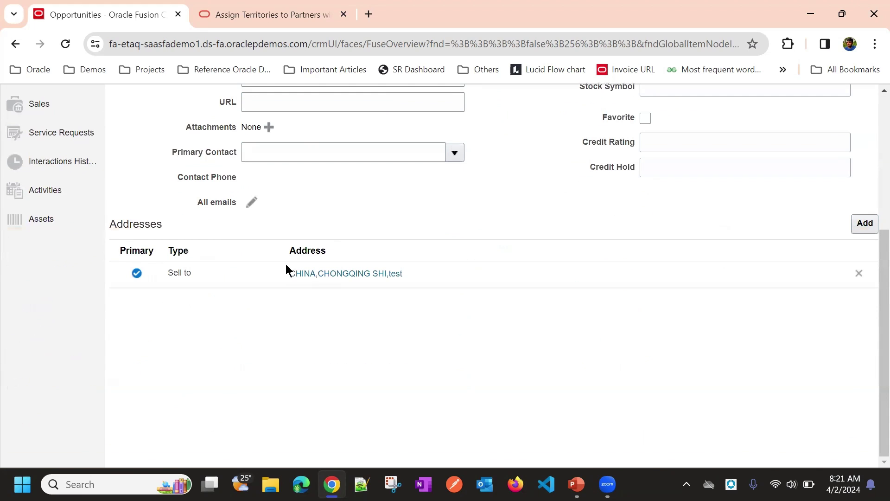
click(322, 273)
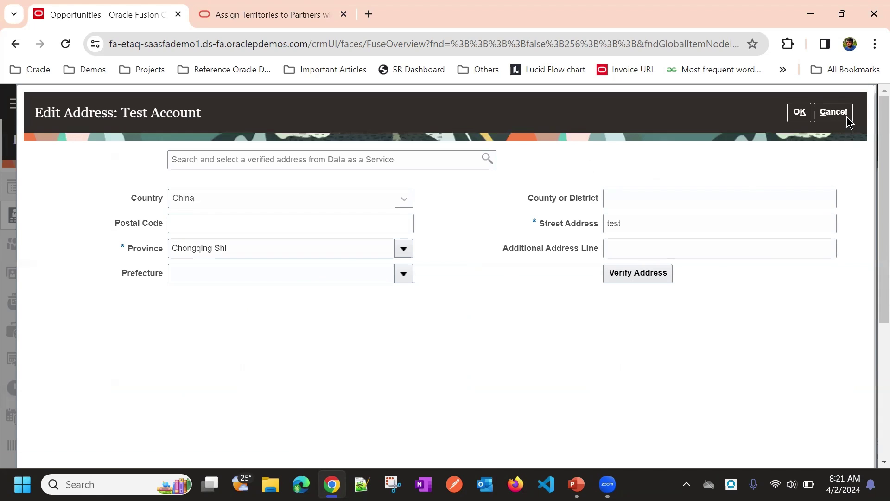
click(829, 115)
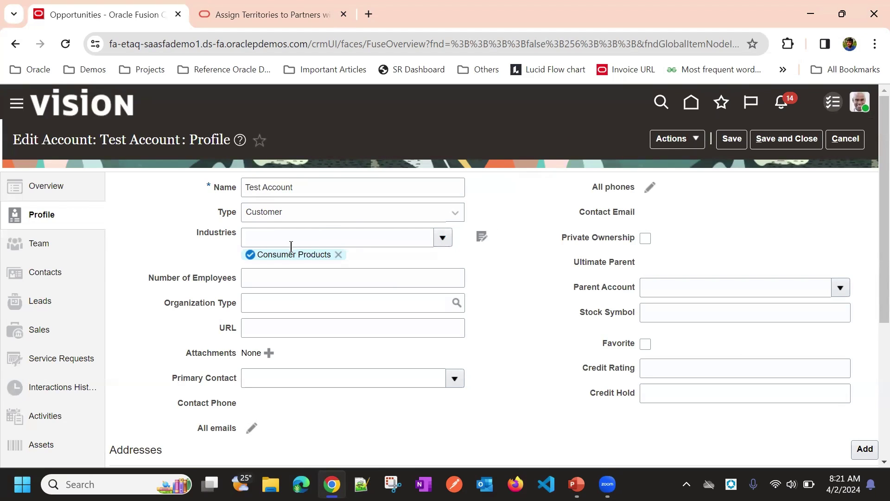
- Pick Consumer Products under All Industries as the account's industry, and save and close the account
click(446, 239)
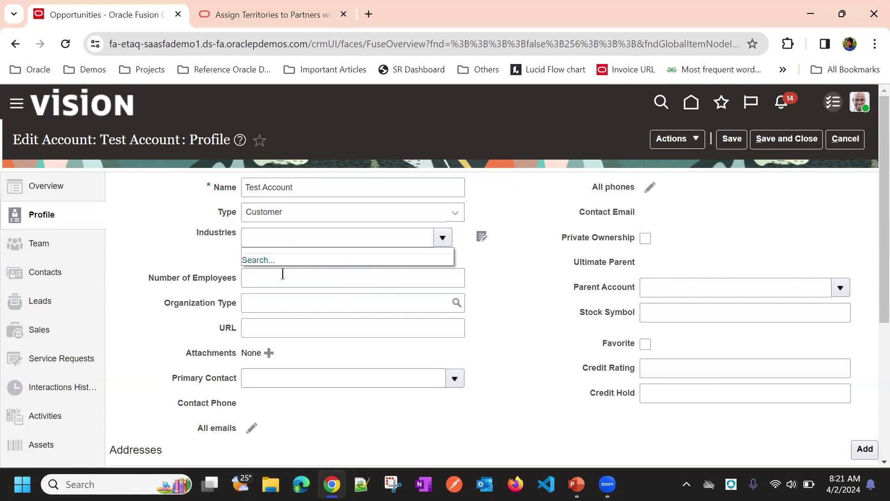
click(258, 260)
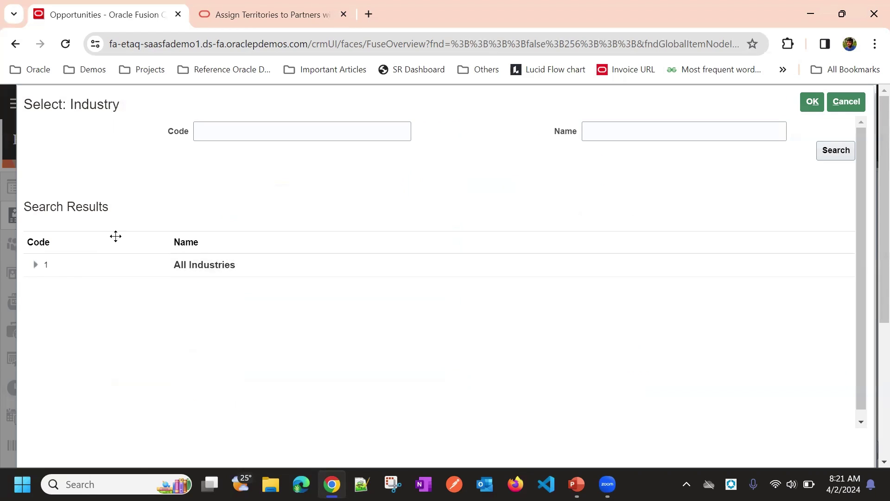
click(35, 264)
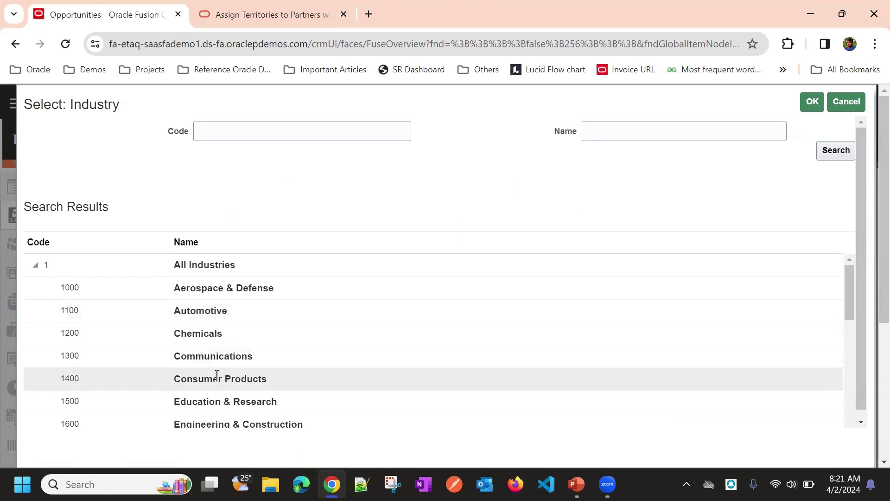
double_click(252, 379)
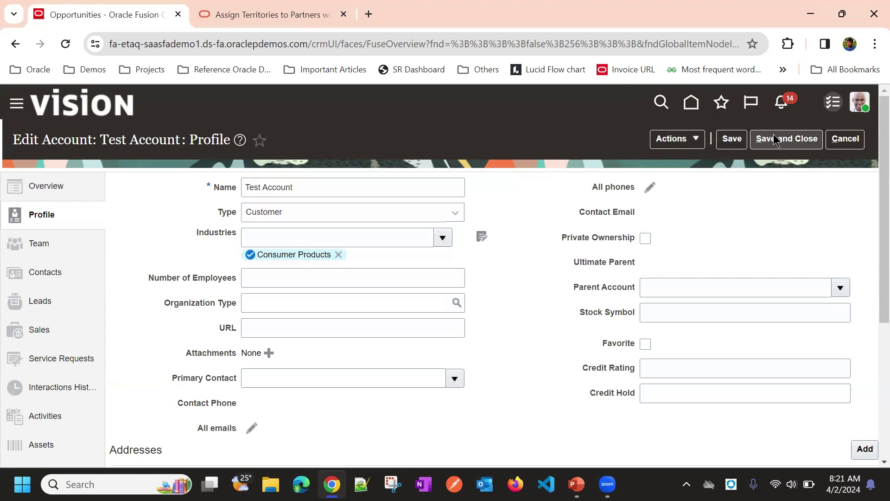
click(773, 138)
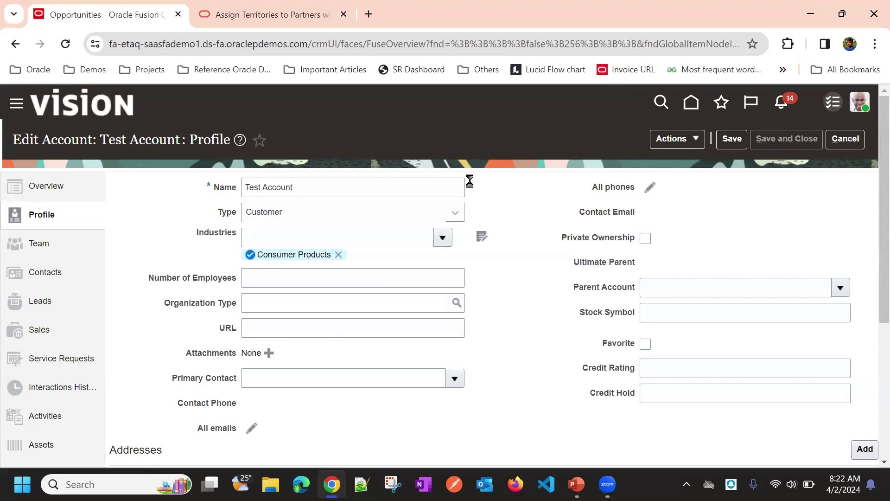
scroll(492, 235, down, 5)
scroll(492, 235, up, 3)
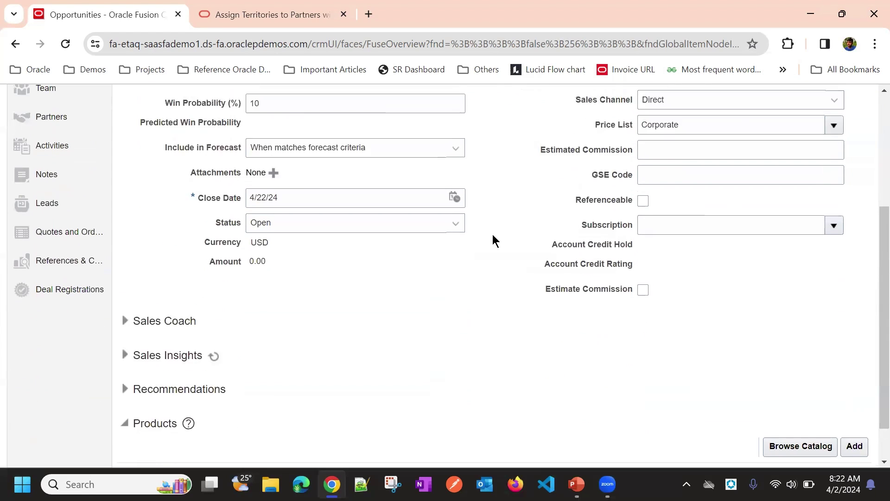
scroll(381, 264, down, 4)
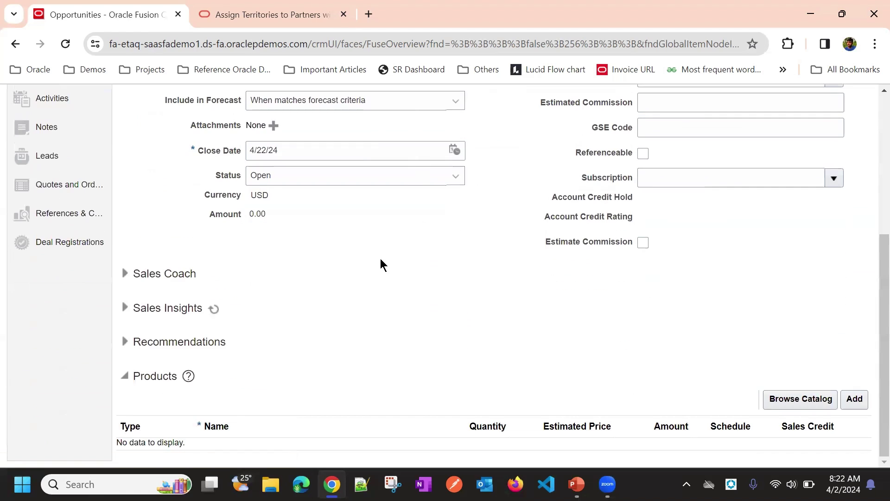
scroll(339, 236, up, 5)
scroll(570, 293, down, 5)
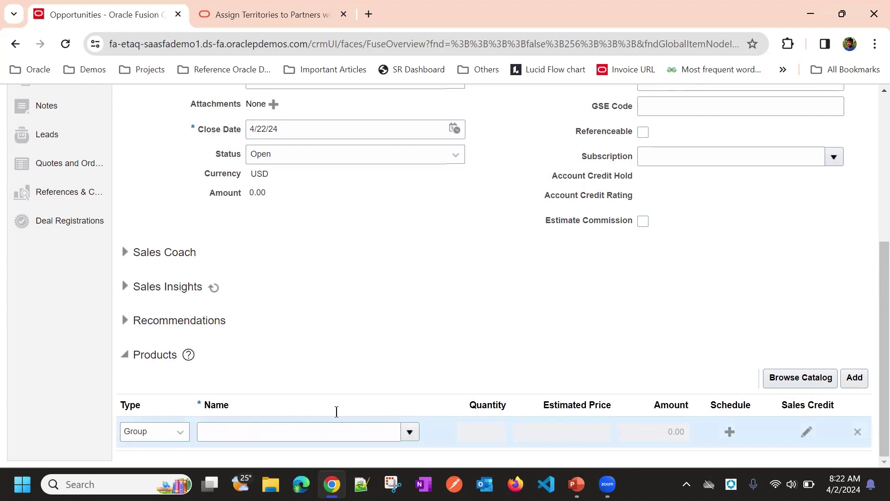
click(170, 443)
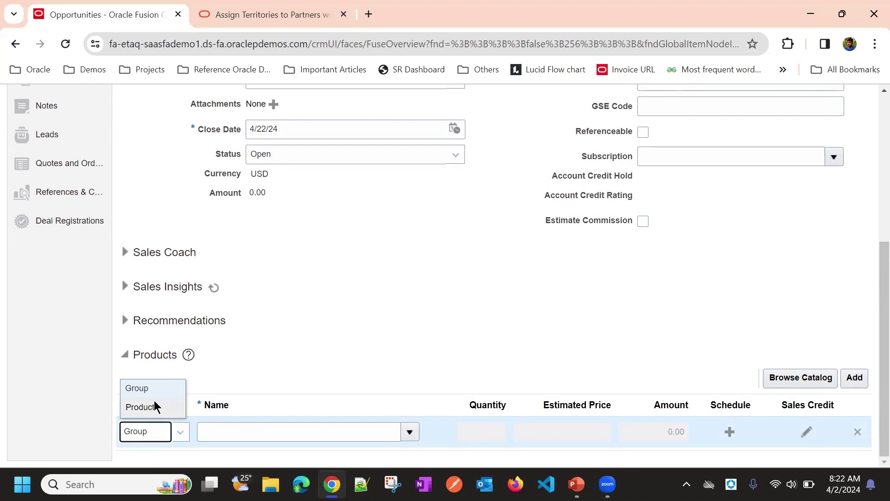
click(147, 397)
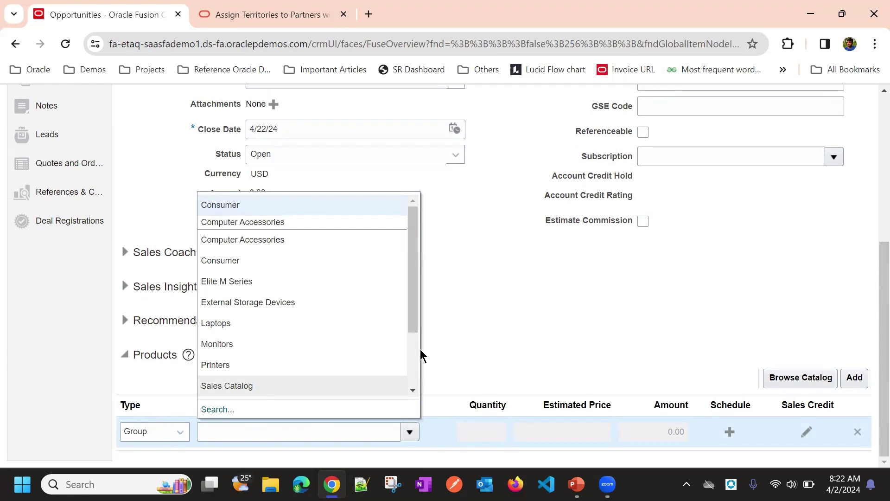
click(498, 324)
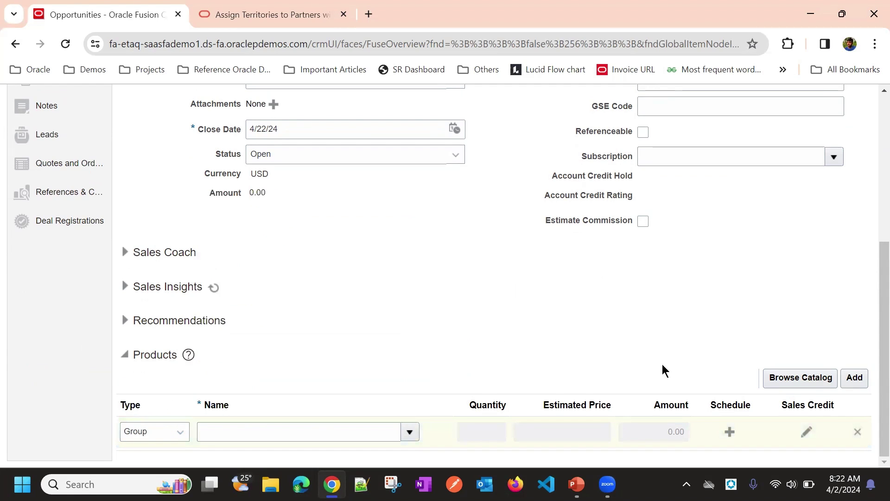
click(856, 425)
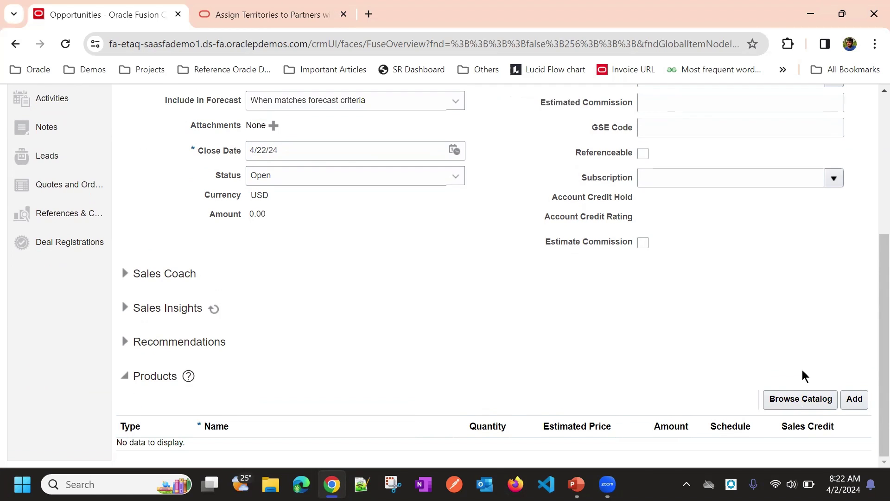
- Add the 15" Vision "On-the-Go" Mobile Workspace Bag from the catalog's Consumer > Computer Accessories group to the opportunity's products
click(806, 402)
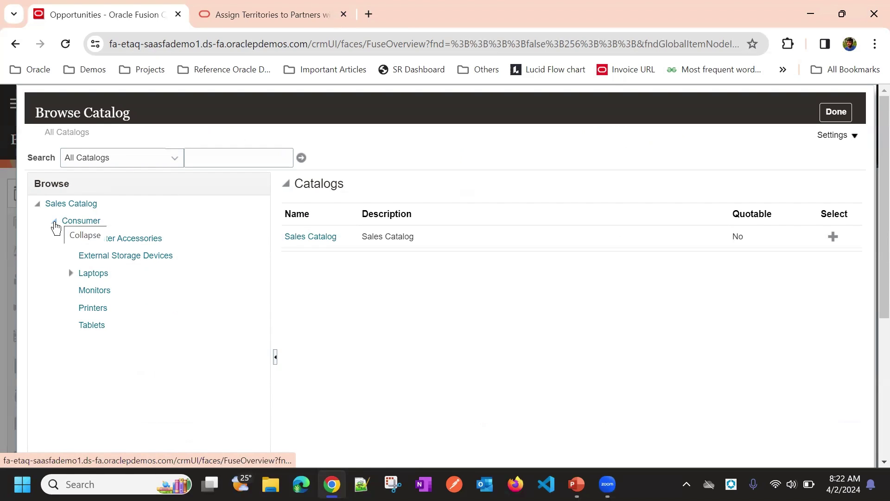
click(56, 226)
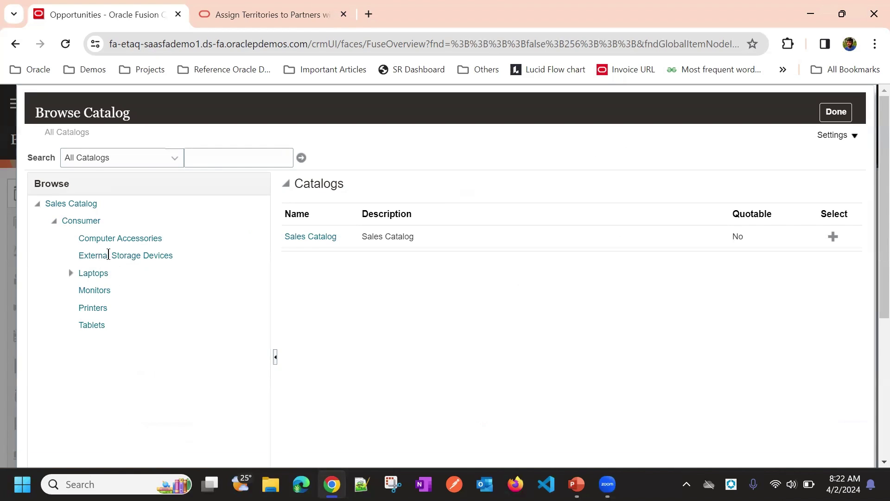
click(116, 238)
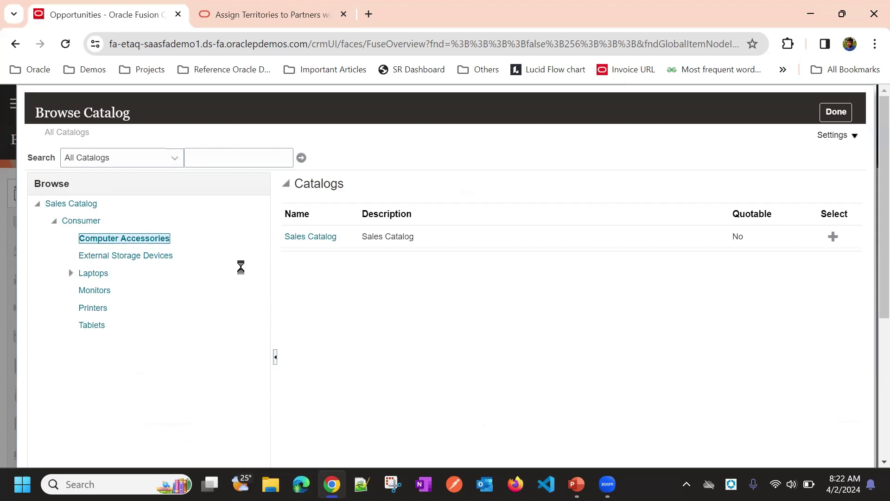
double_click(147, 239)
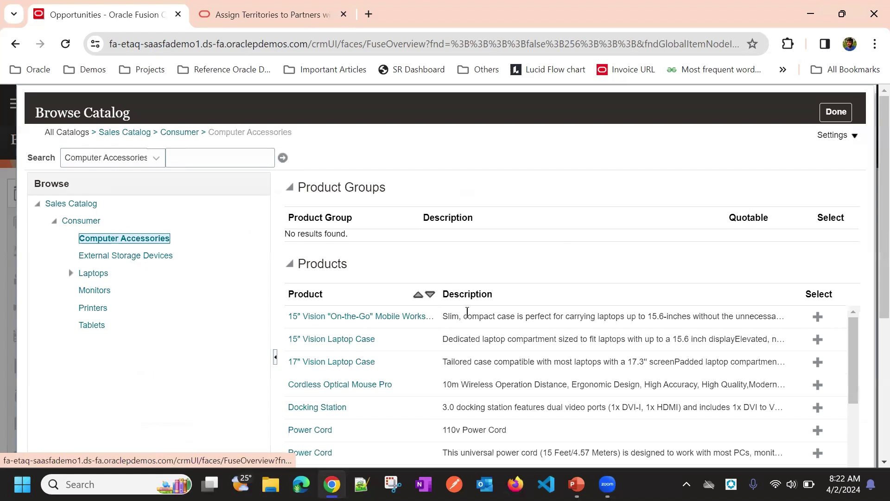
scroll(577, 211, down, 3)
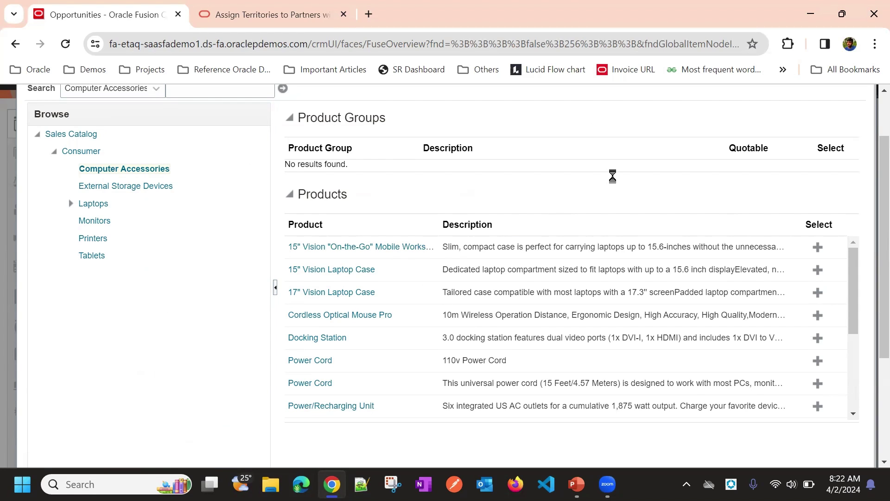
scroll(612, 174, down, 3)
scroll(616, 183, up, 5)
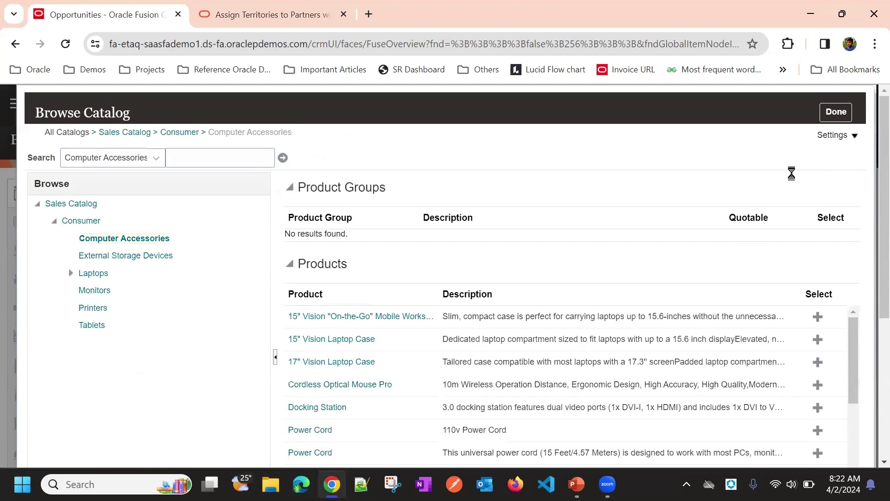
click(829, 112)
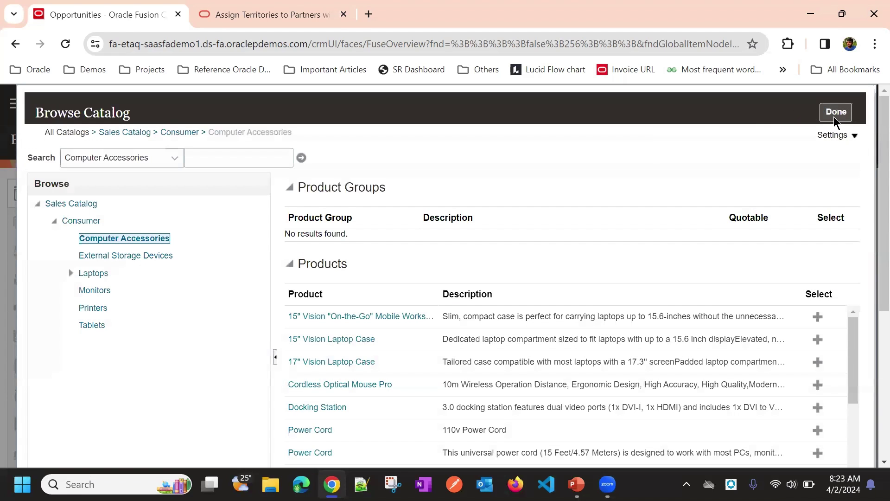
scroll(610, 196, down, 5)
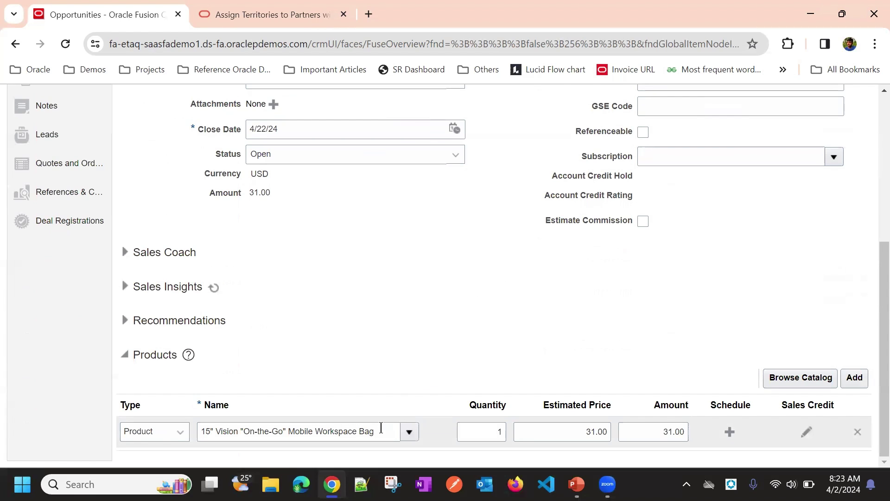
- Open the team of the opportunity Opty Territory Assignment 01 and look over its team members
scroll(514, 338, up, 5)
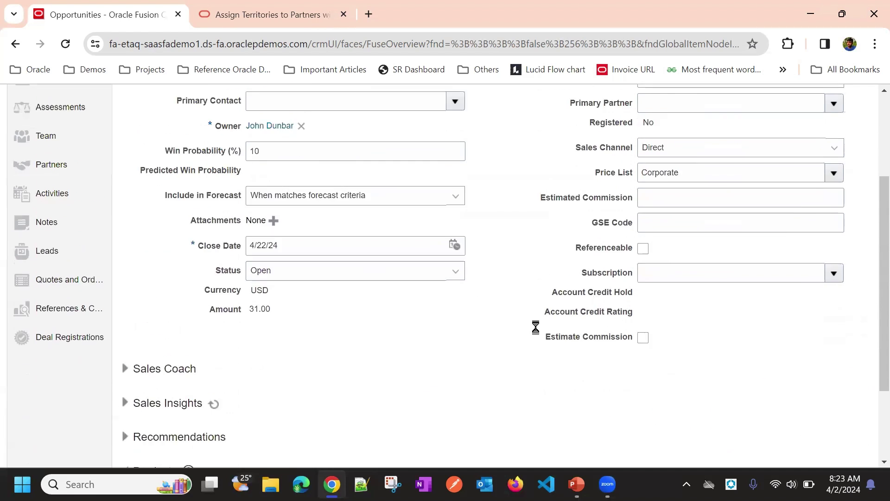
scroll(627, 244, up, 1)
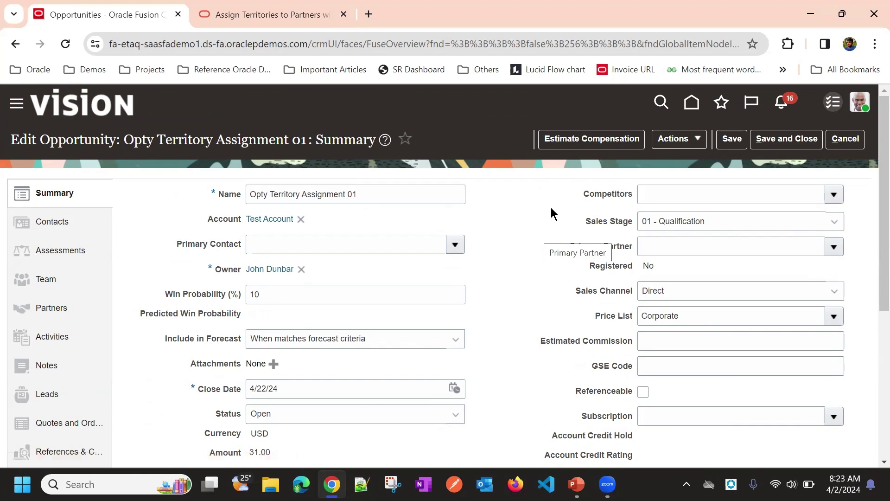
click(47, 281)
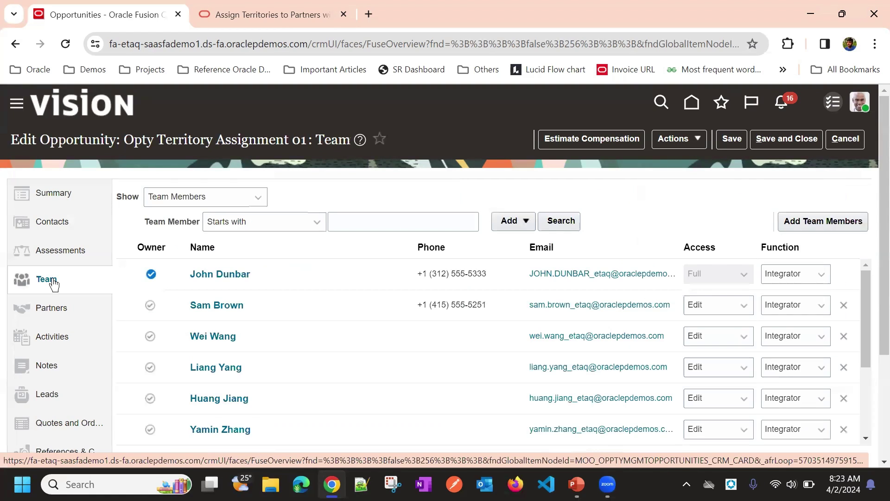
scroll(294, 130, down, 1)
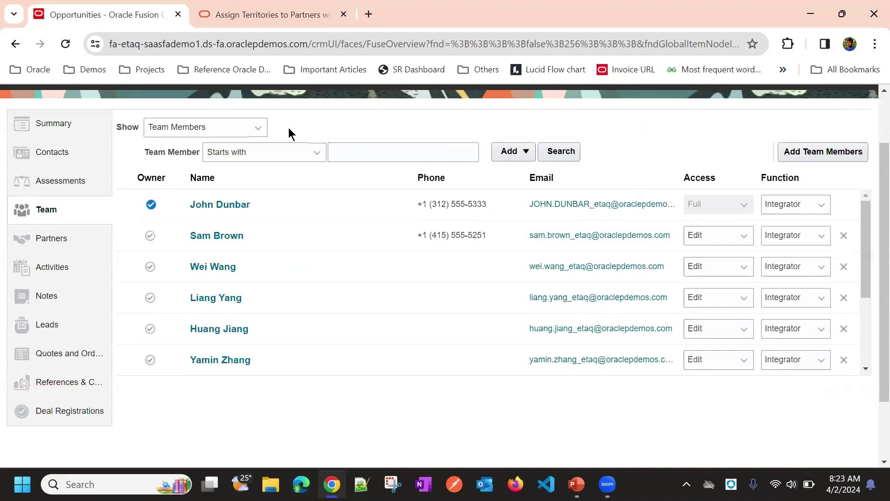
scroll(266, 154, up, 1)
- Show the opportunity team's Territories instead of its members and check the China Consumer Sales entry
click(204, 197)
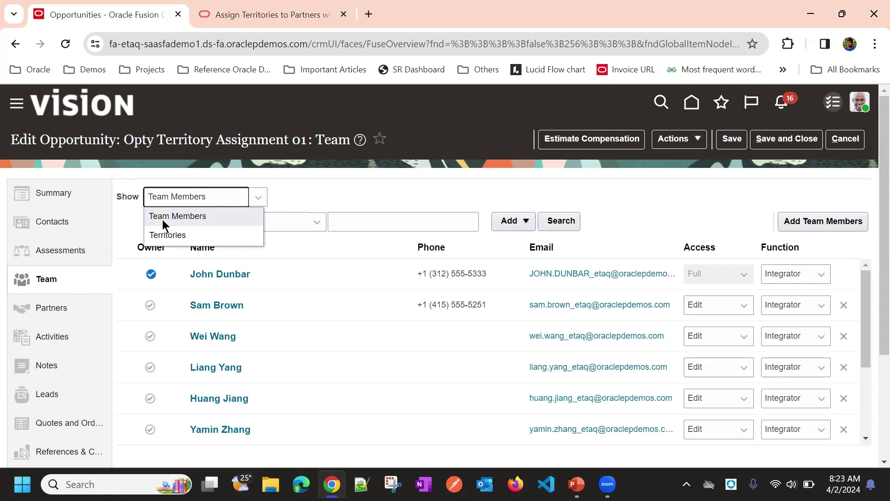
drag(153, 218, 179, 213)
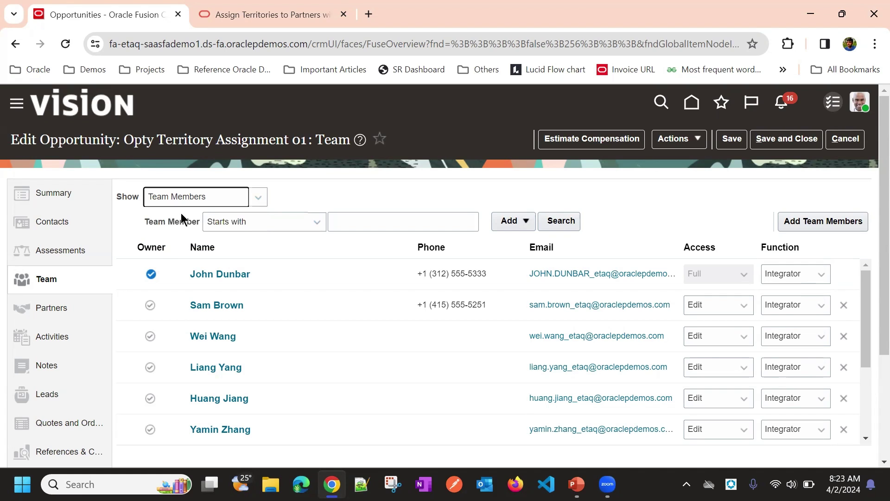
click(198, 204)
click(187, 235)
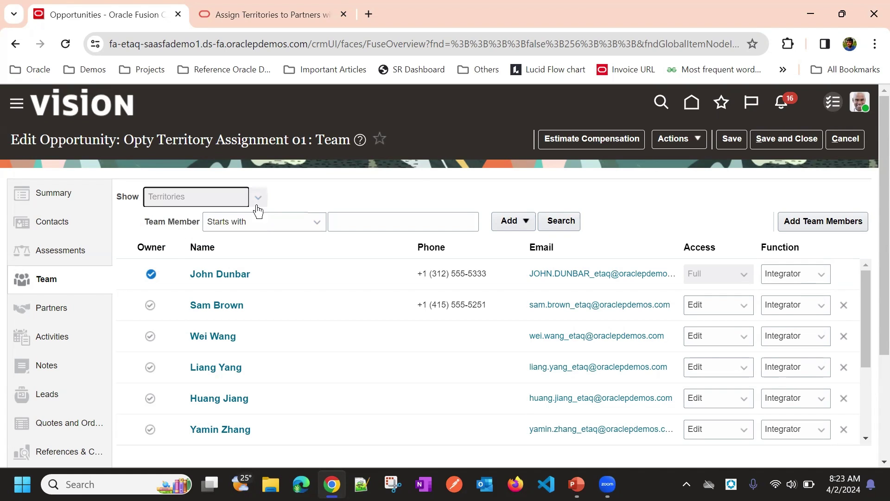
scroll(414, 166, down, 3)
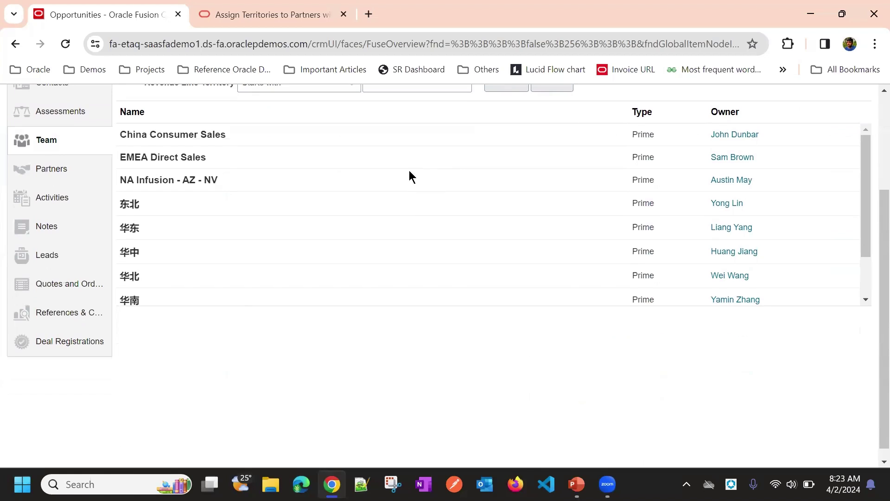
scroll(344, 308, up, 3)
scroll(375, 167, down, 3)
triple_click(161, 136)
scroll(240, 304, up, 3)
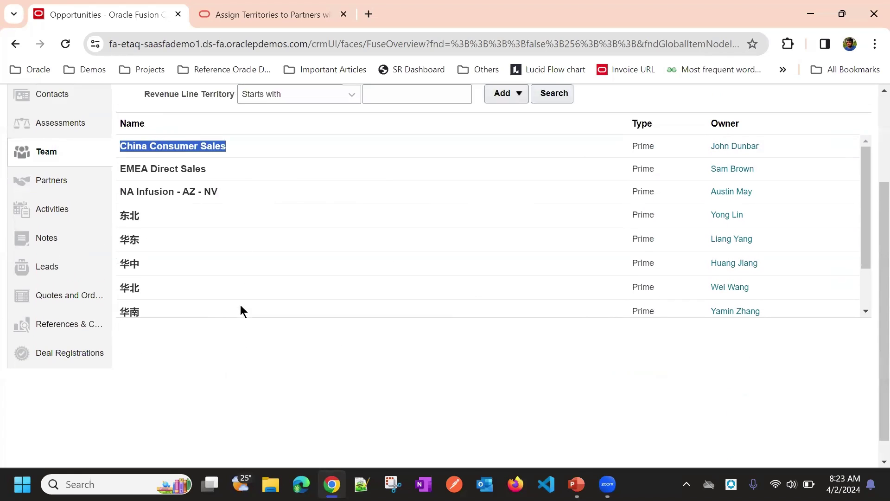
double_click(202, 273)
click(201, 273)
double_click(201, 273)
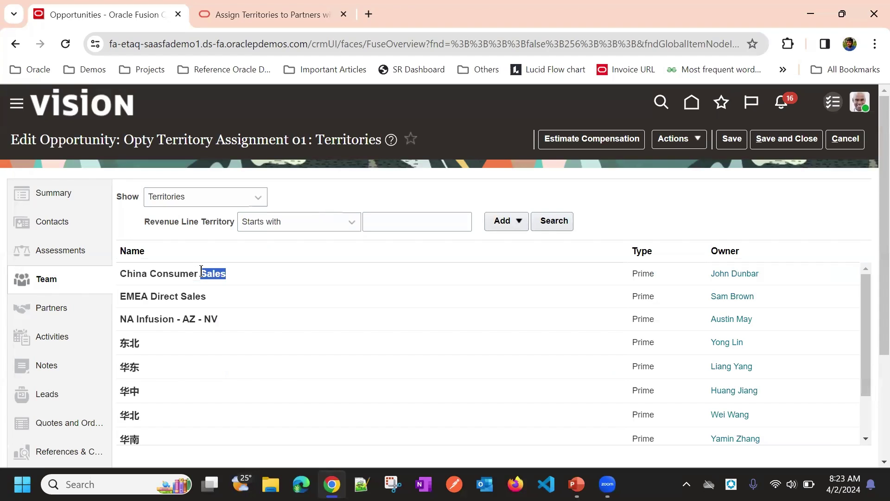
click(201, 273)
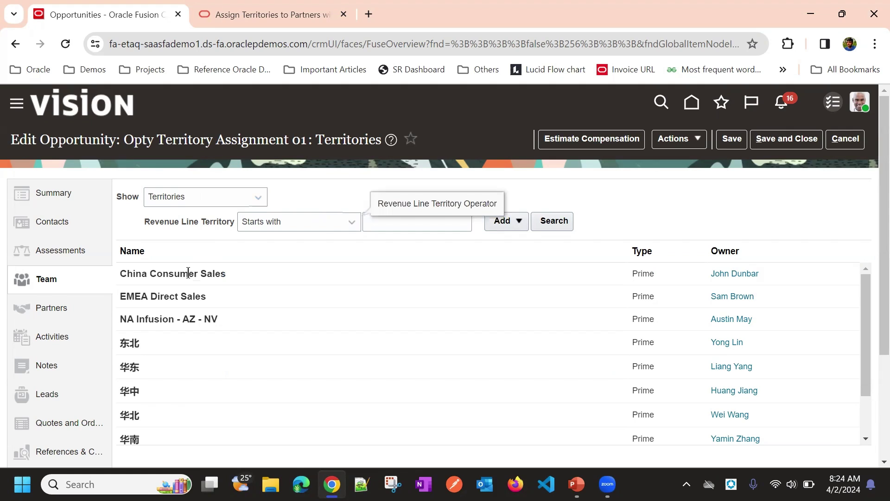
- Examine the other territories assigned to the opportunity, from EMEA Direct Sales and NA Infusion - AZ - NV through the end of the list
scroll(364, 170, down, 3)
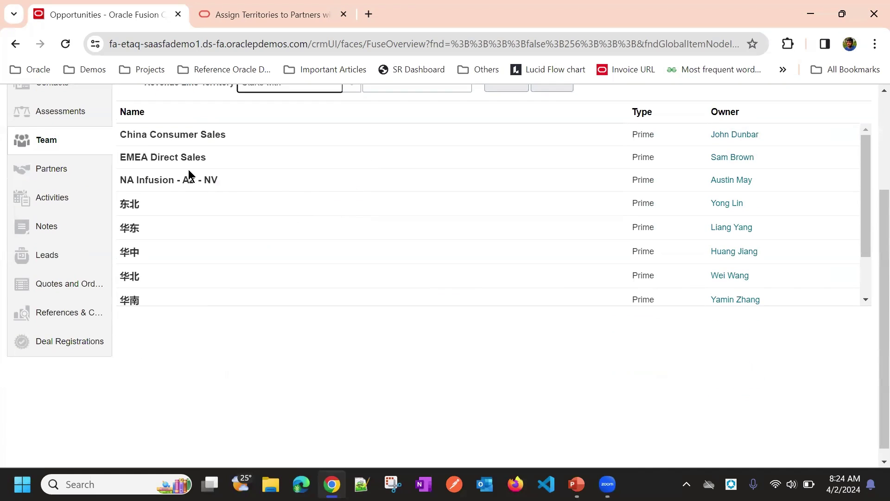
scroll(215, 173, up, 1)
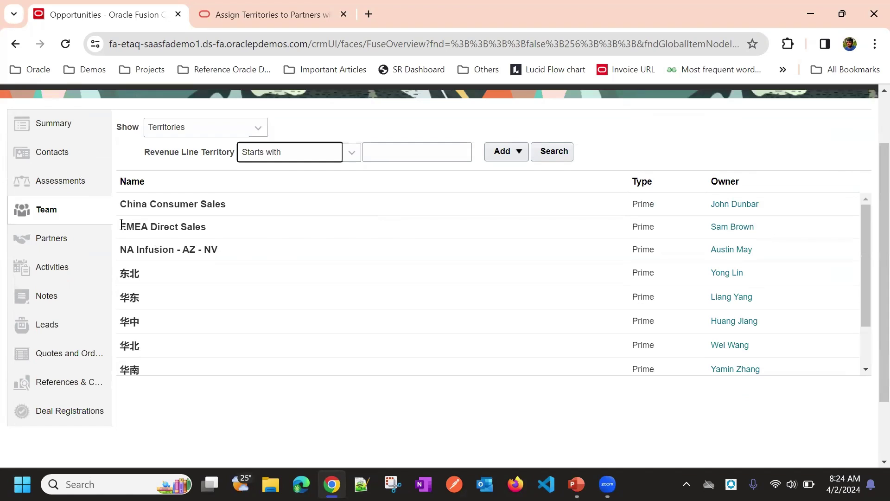
drag(121, 225, 203, 351)
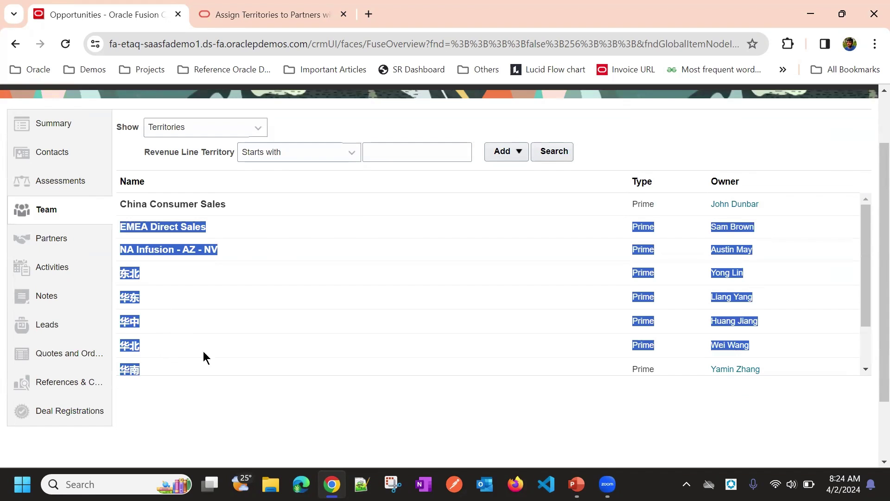
scroll(256, 309, down, 3)
click(203, 264)
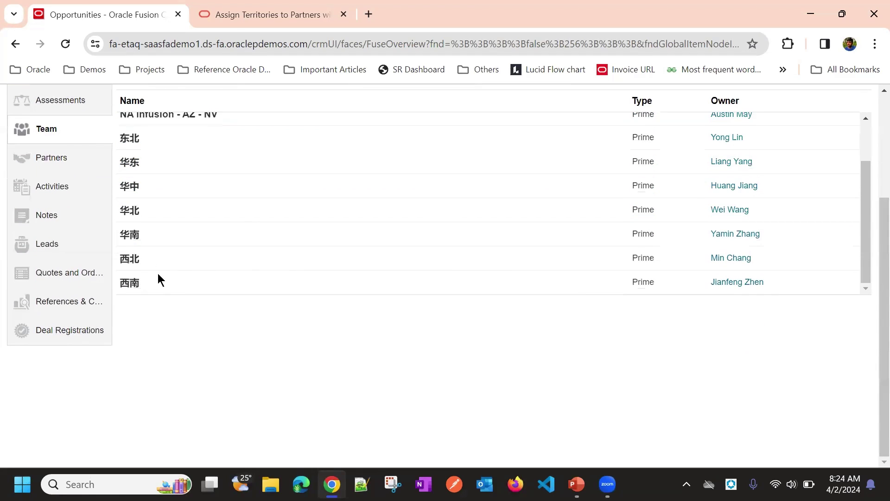
scroll(158, 278, up, 5)
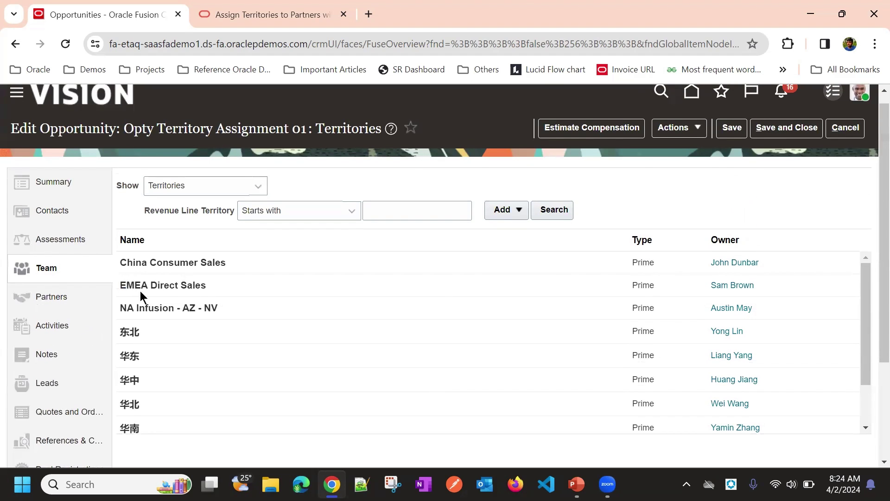
drag(120, 285, 207, 290)
click(154, 308)
drag(154, 309, 217, 313)
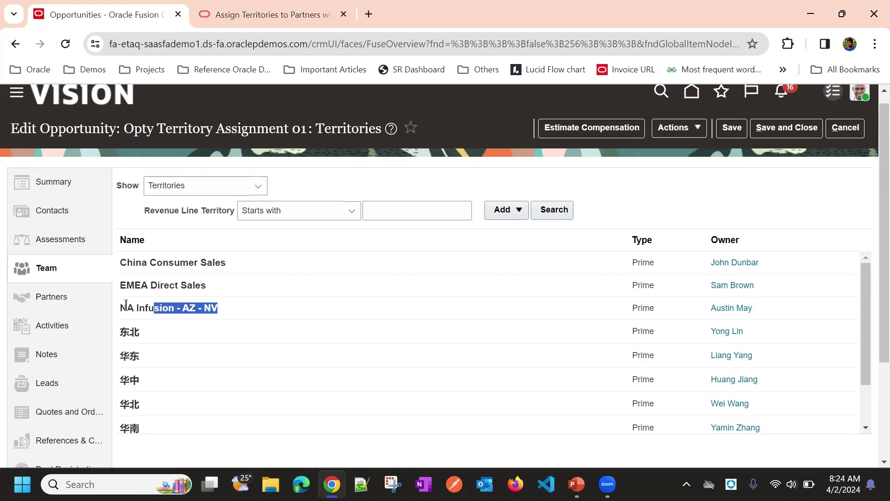
drag(121, 308, 208, 306)
- Switch the opportunity's team view to Team Members and review the complete member list
click(223, 191)
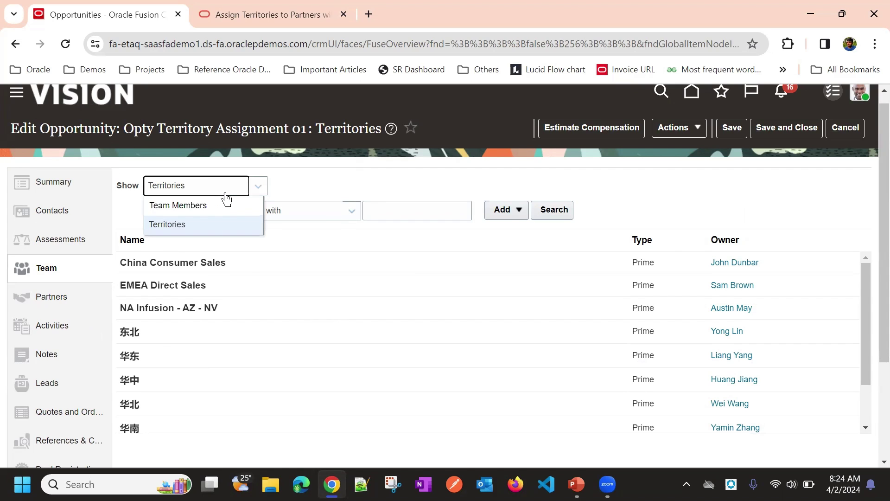
click(221, 204)
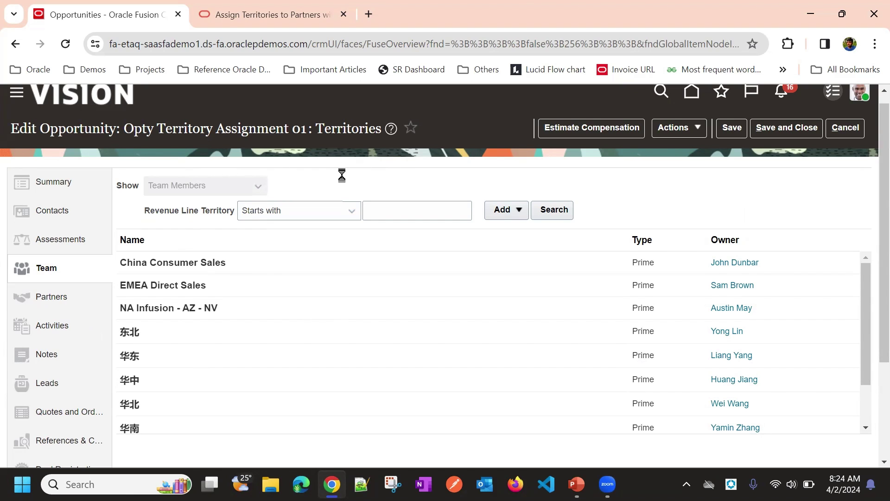
scroll(284, 274, down, 3)
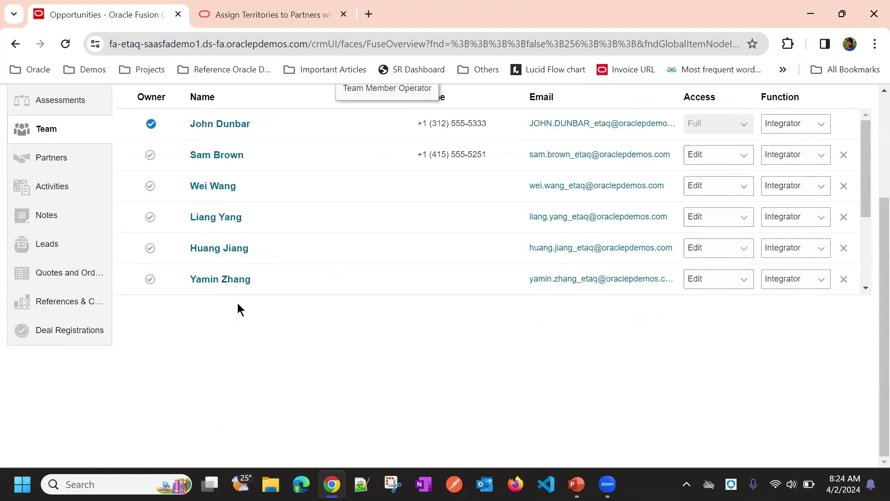
scroll(273, 307, up, 2)
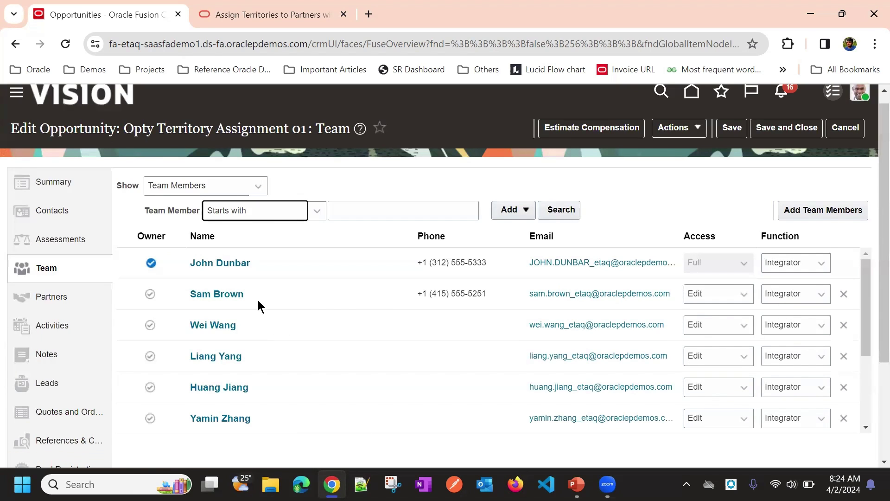
scroll(265, 306, down, 5)
scroll(311, 255, up, 1)
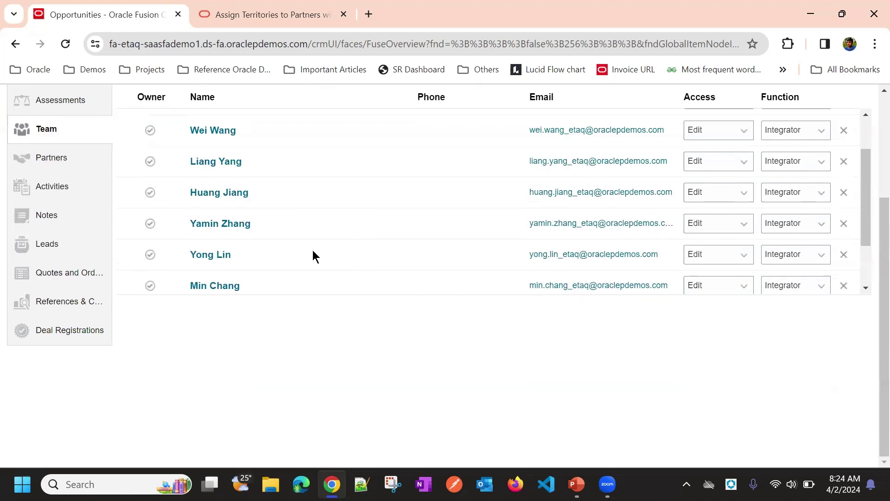
scroll(313, 262, down, 1)
scroll(310, 299, up, 3)
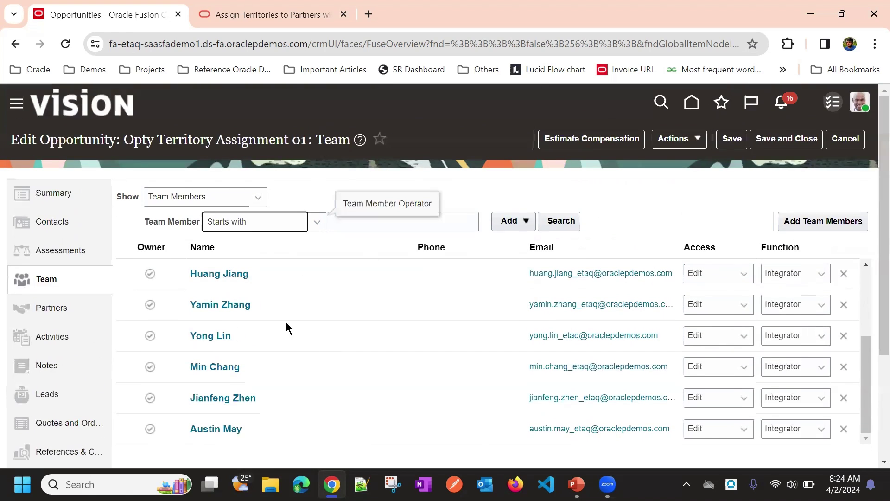
scroll(288, 324, up, 3)
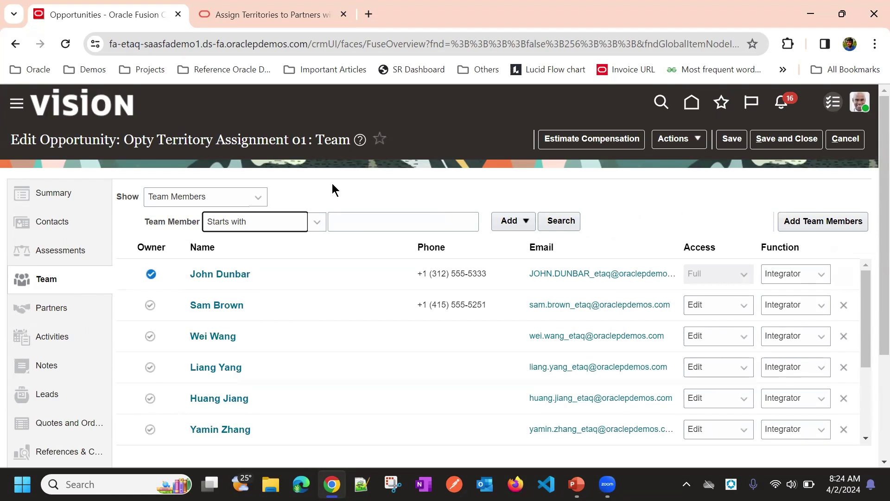
- Show the opportunity's Territories again and look through the territory names and their owners
click(205, 200)
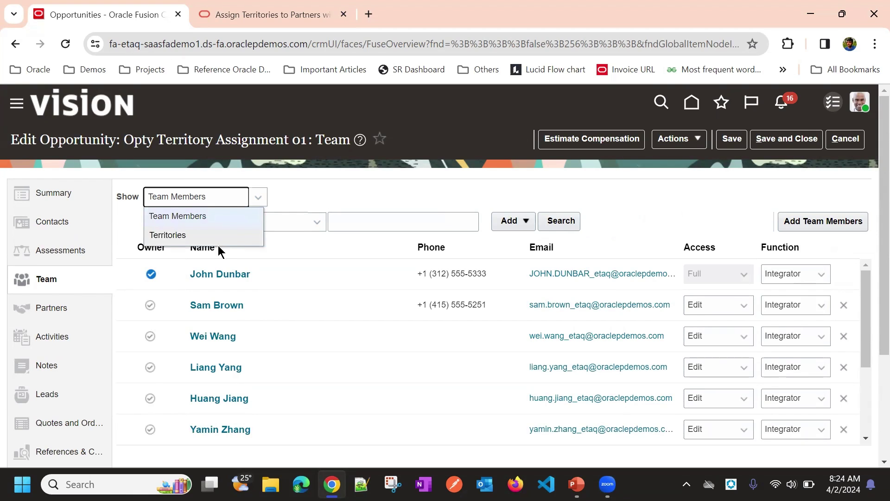
click(353, 192)
click(239, 196)
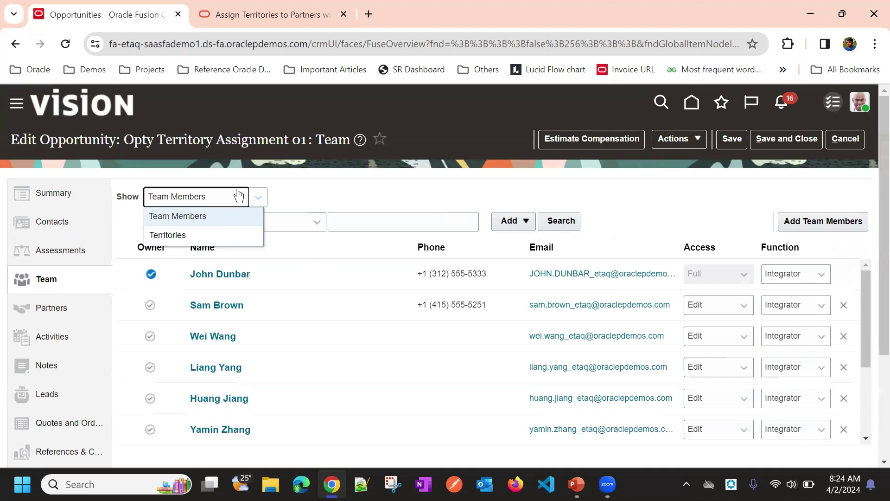
click(222, 234)
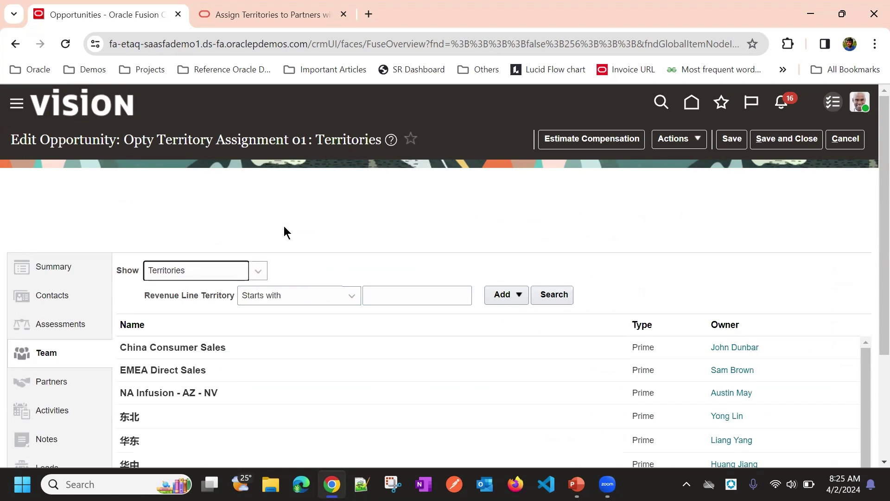
click(200, 207)
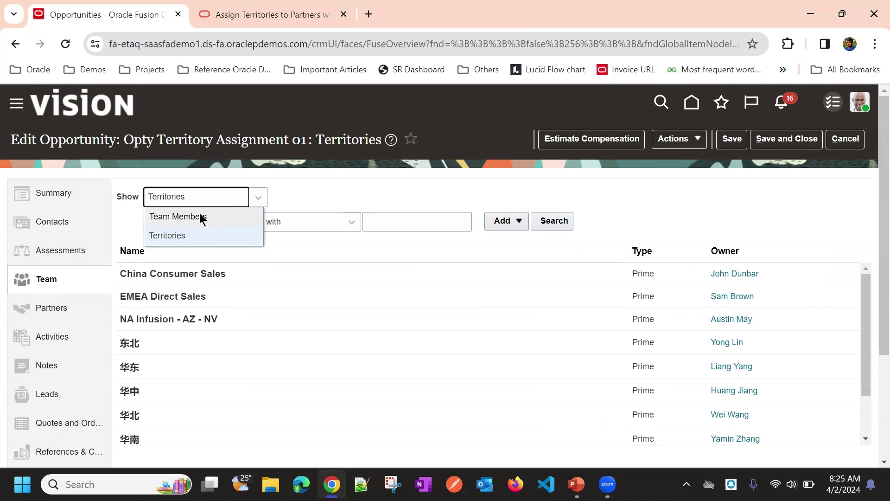
click(328, 225)
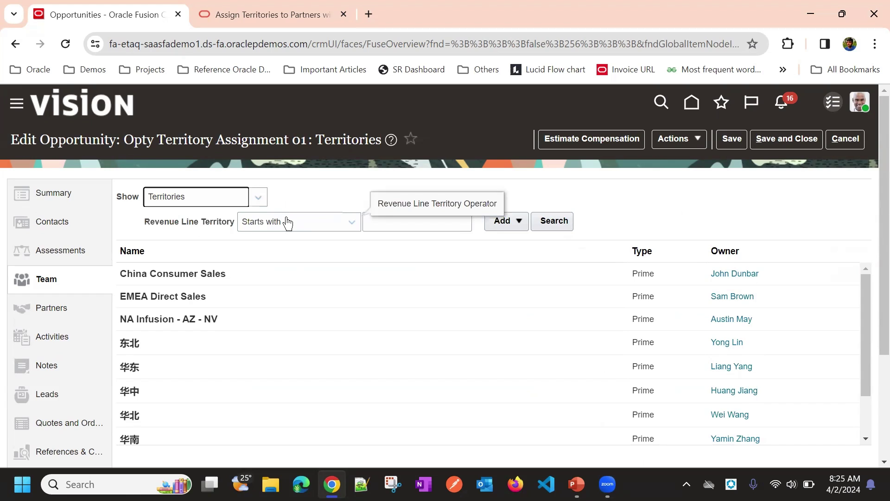
click(212, 202)
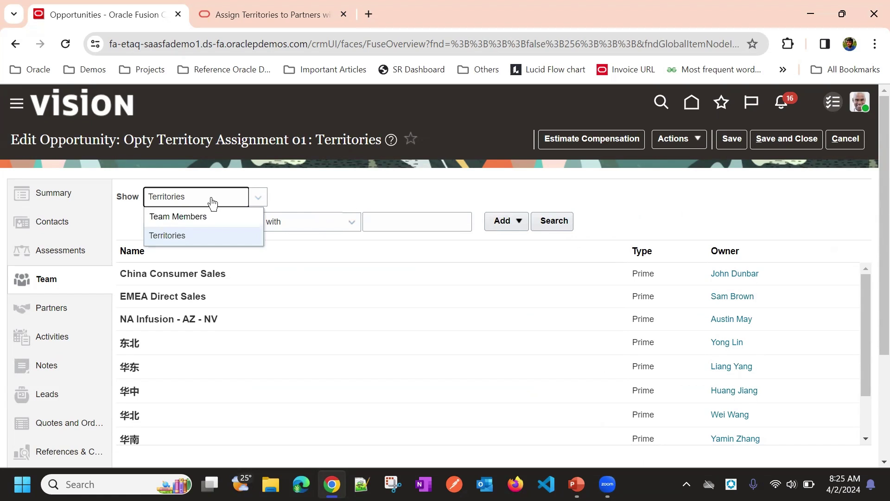
click(322, 190)
scroll(173, 121, down, 3)
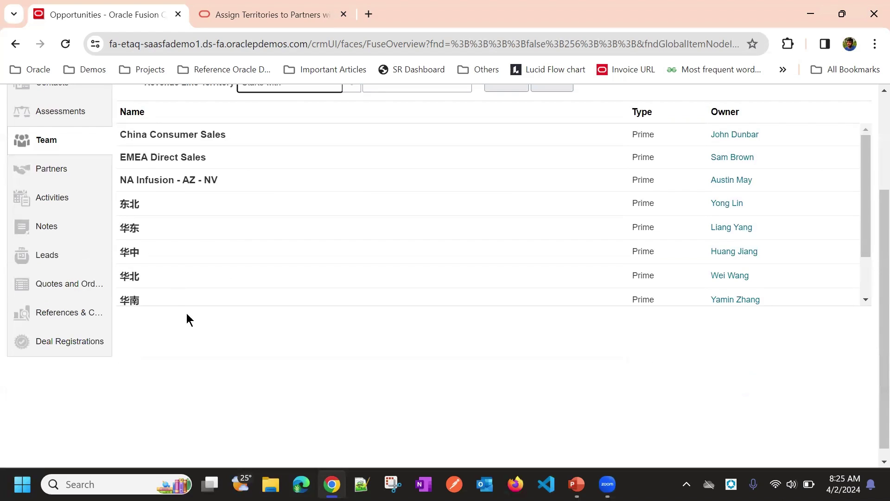
scroll(186, 306, up, 3)
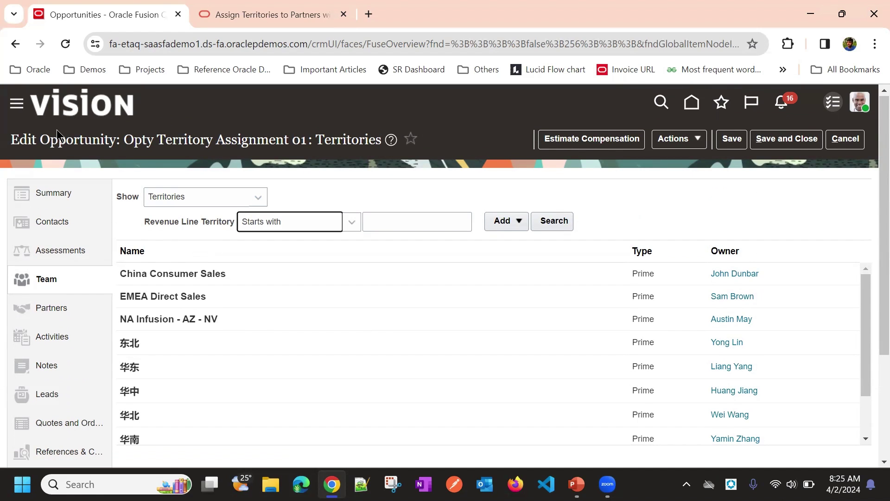
- Return the opportunity's team view to Team Members and look over the members' access and function
click(176, 201)
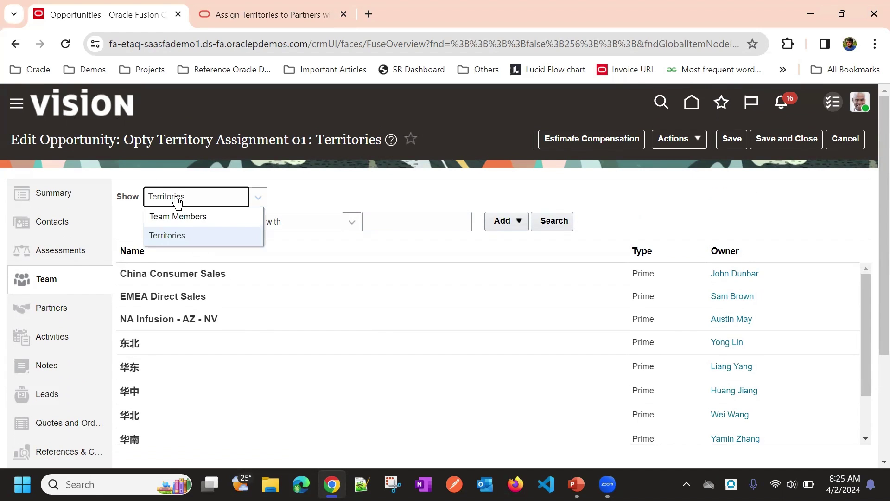
click(358, 197)
click(240, 193)
click(215, 215)
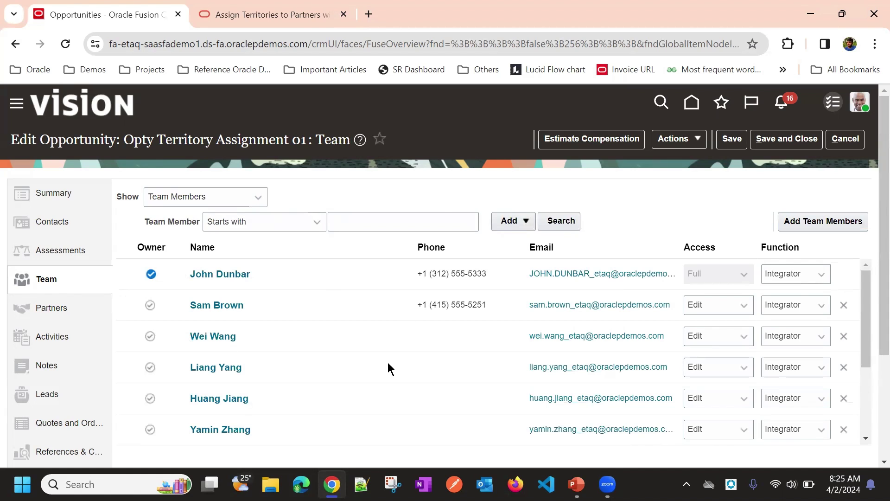
scroll(269, 243, down, 2)
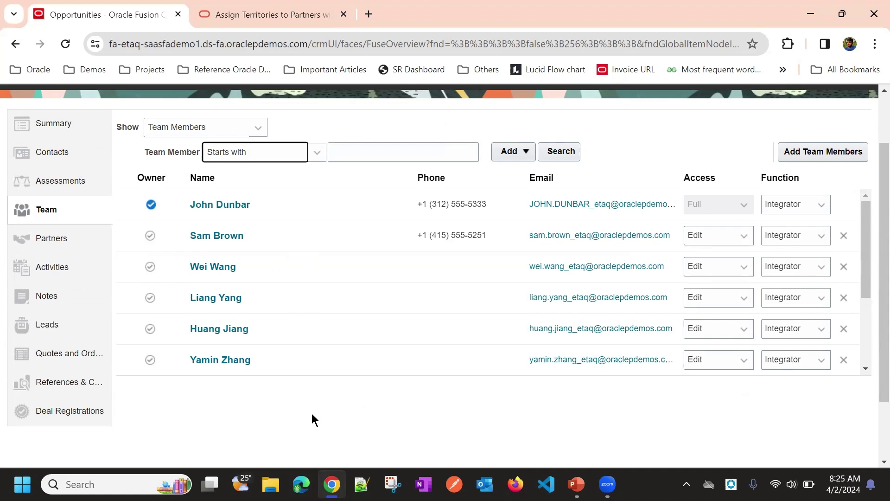
- Save and close the Opty Territory Assignment 01 opportunity
scroll(329, 311, up, 2)
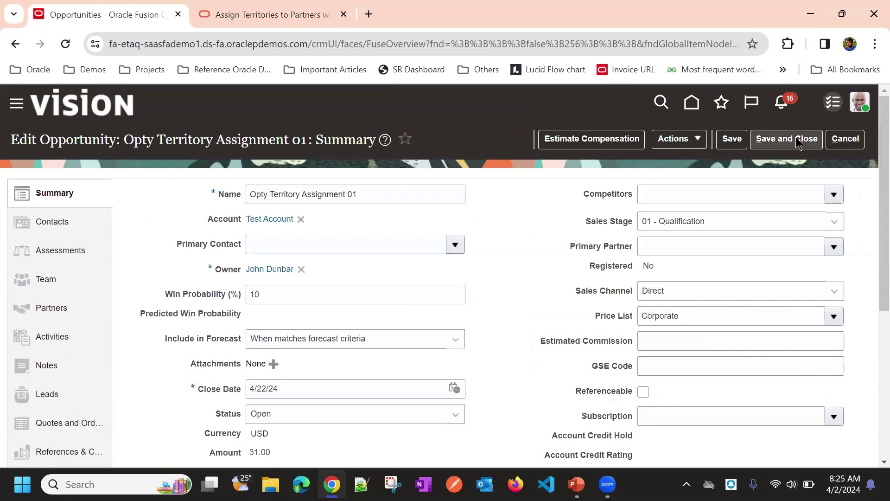
click(796, 137)
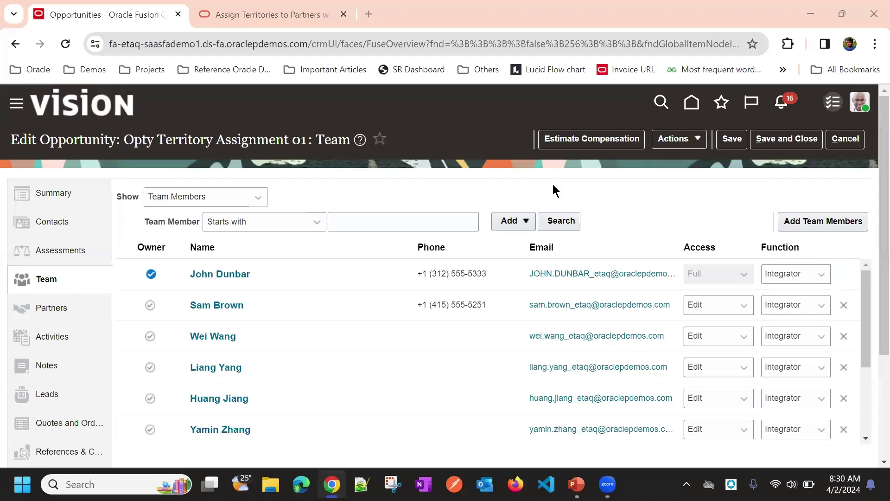
- Look over the actions available for the opportunity from its Team page, and save and close the record
click(697, 139)
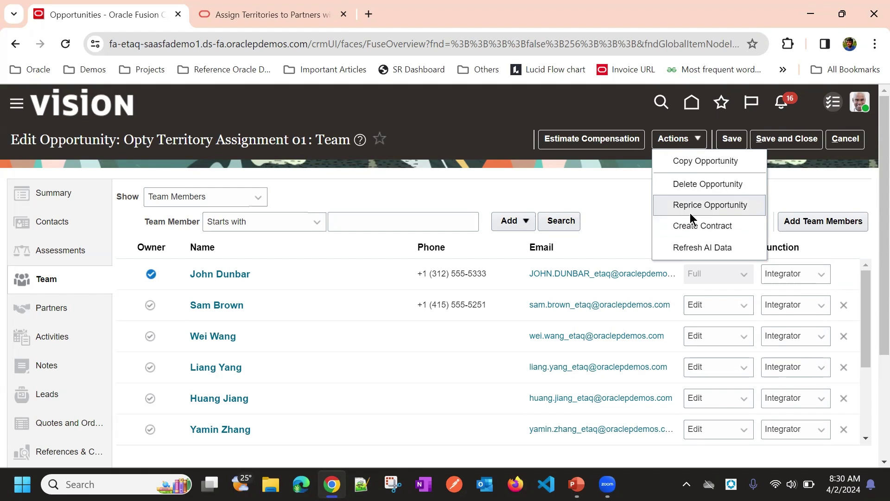
click(579, 194)
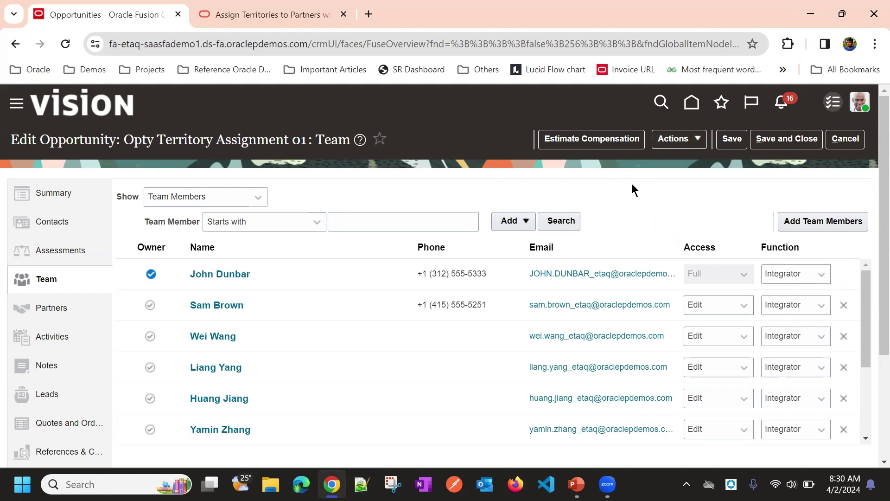
click(742, 147)
click(691, 143)
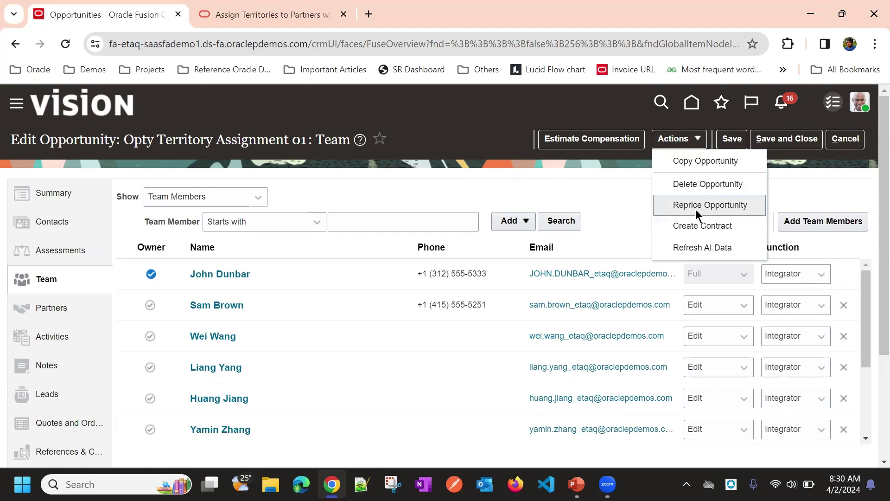
click(603, 191)
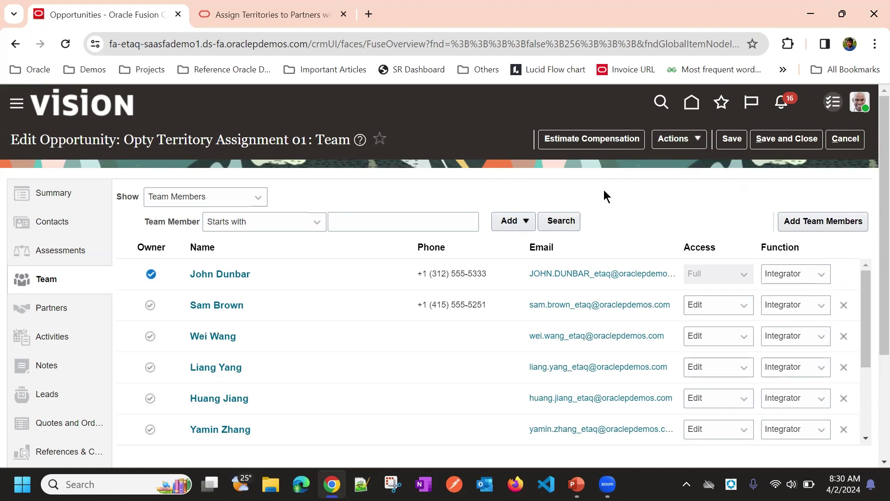
click(681, 140)
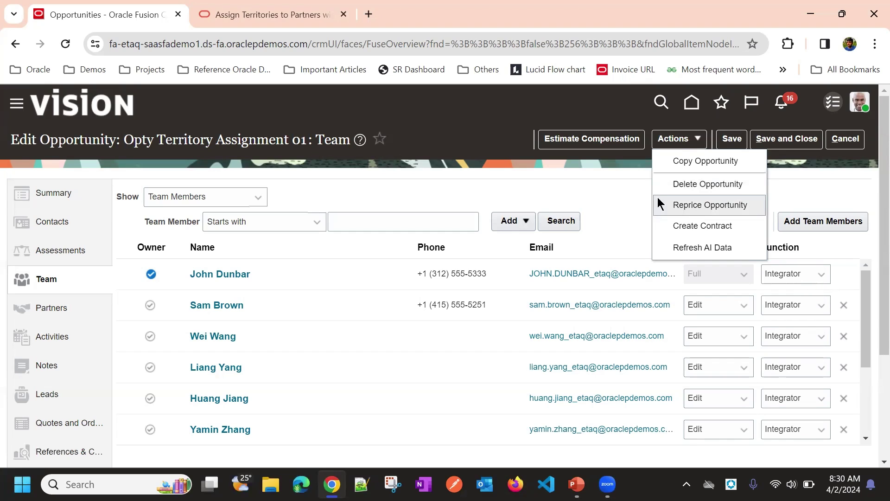
click(629, 181)
click(792, 138)
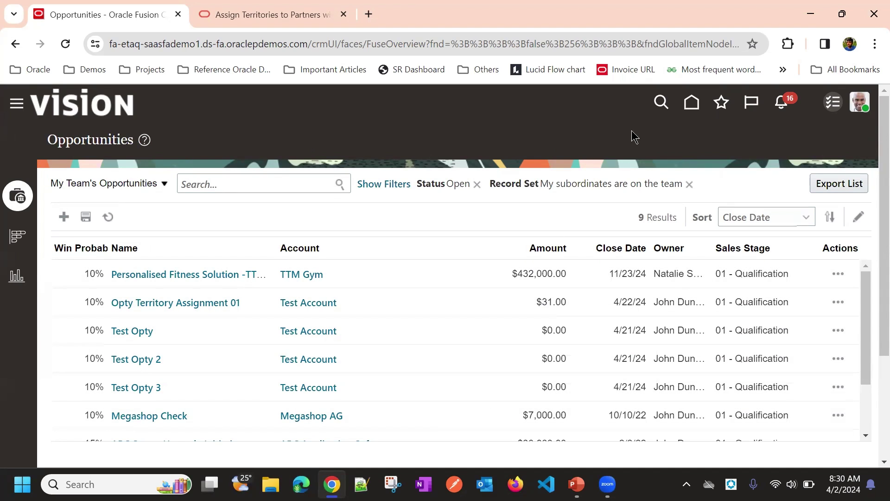
- Look through the Sales work areas in the application navigator
click(16, 103)
scroll(258, 349, down, 1)
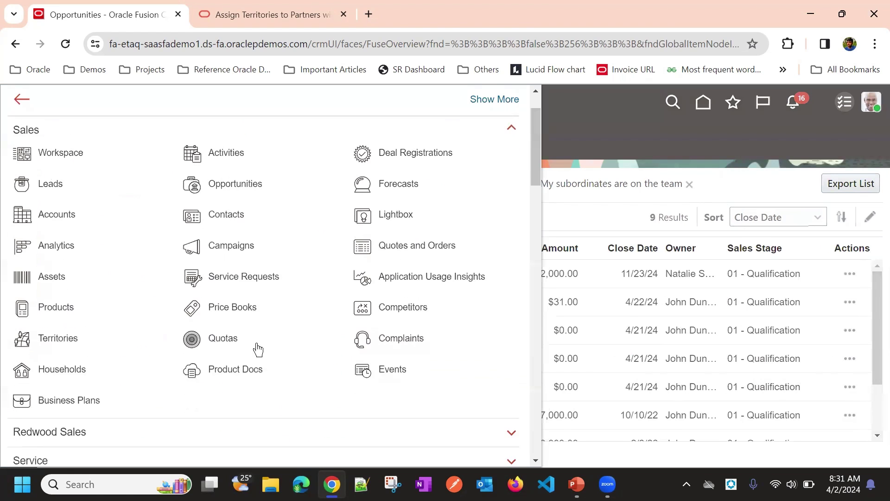
scroll(258, 349, down, 2)
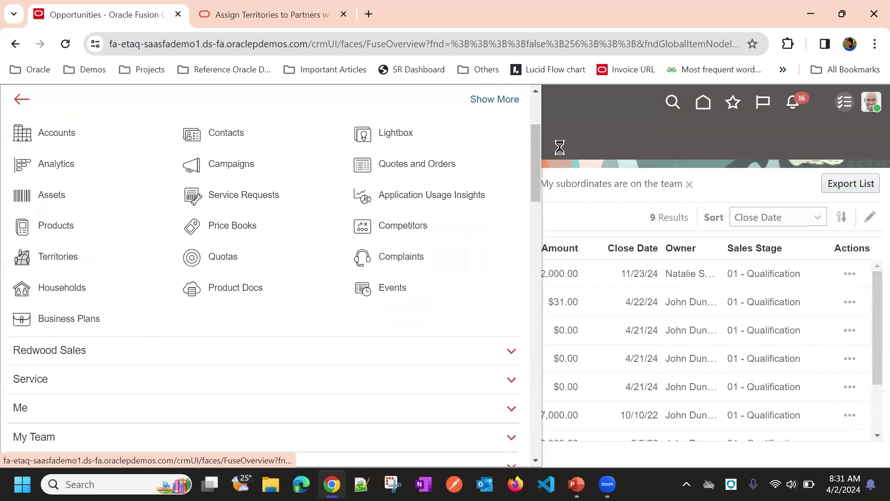
click(621, 136)
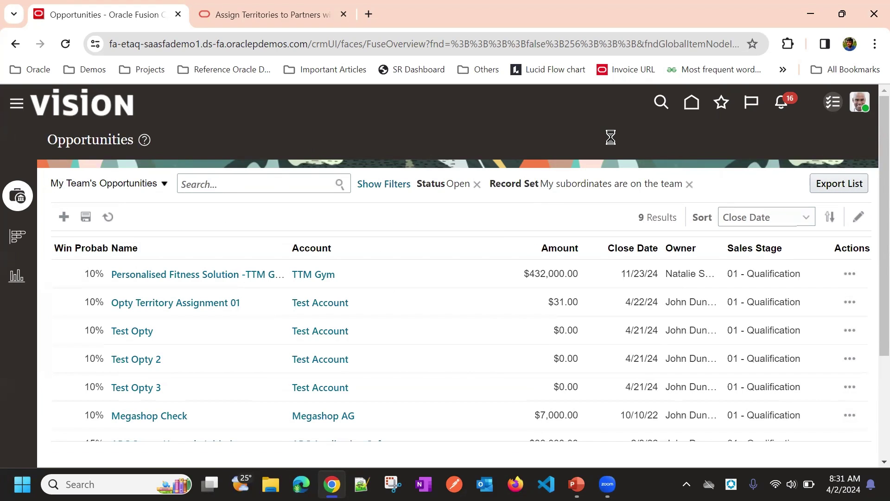